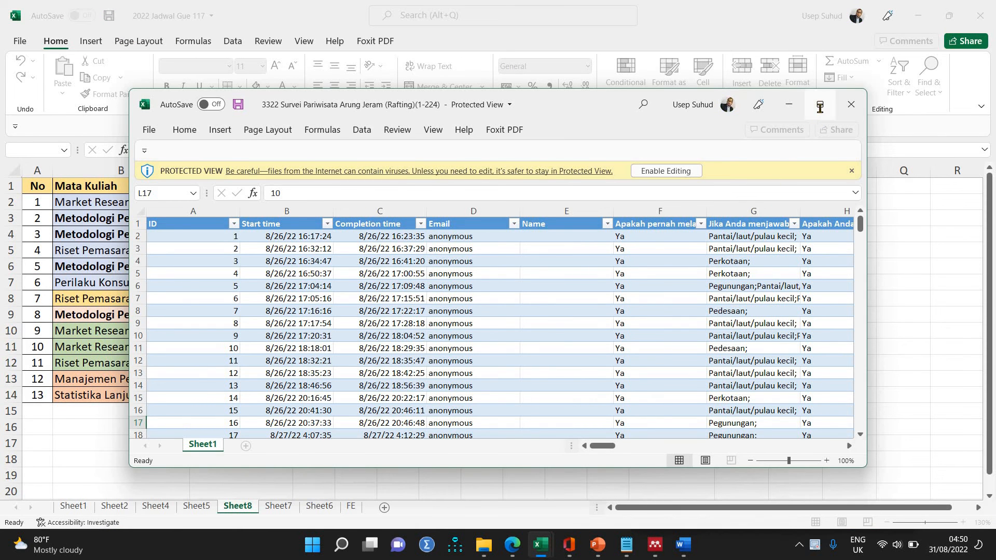
Enable editing for the protected rafting survey workbook and maximize its window.
click(820, 107)
click(538, 83)
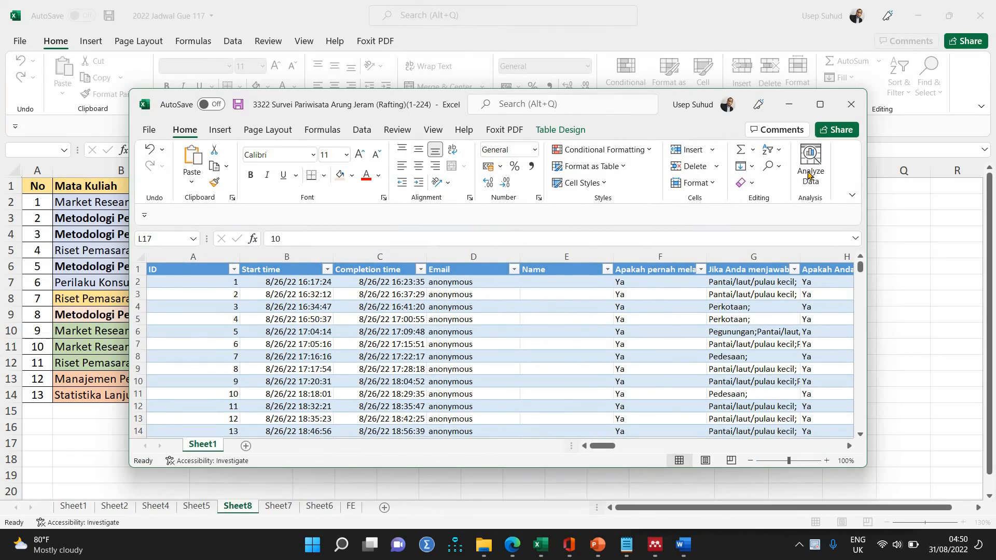
click(820, 105)
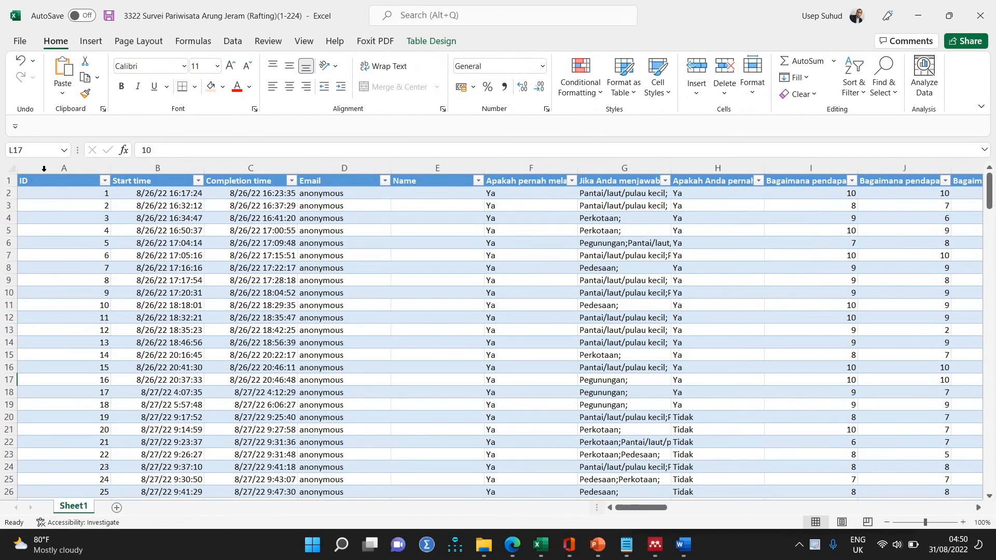
Wrap the text in all cells of the survey sheet, then clear the whole-sheet selection by selecting cell V3.
click(9, 169)
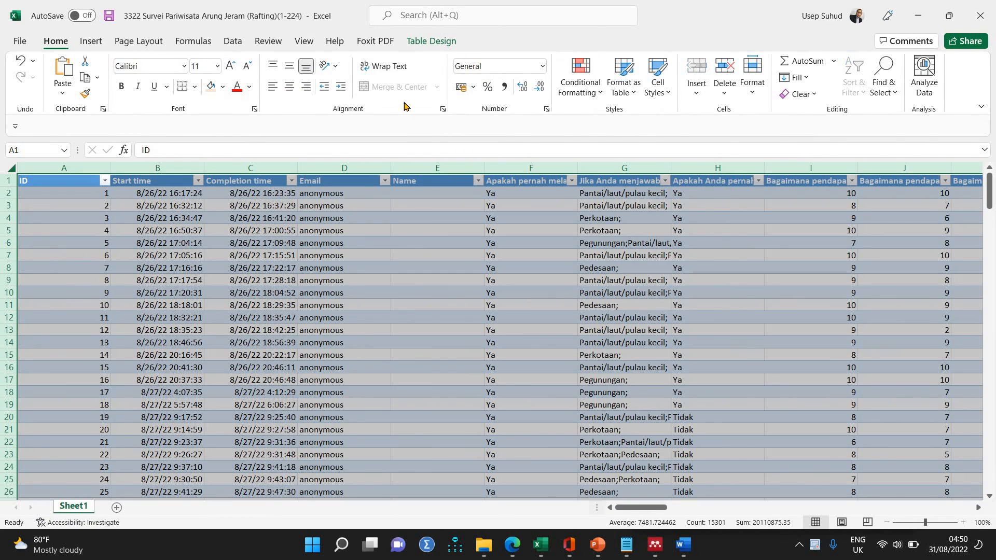
click(370, 72)
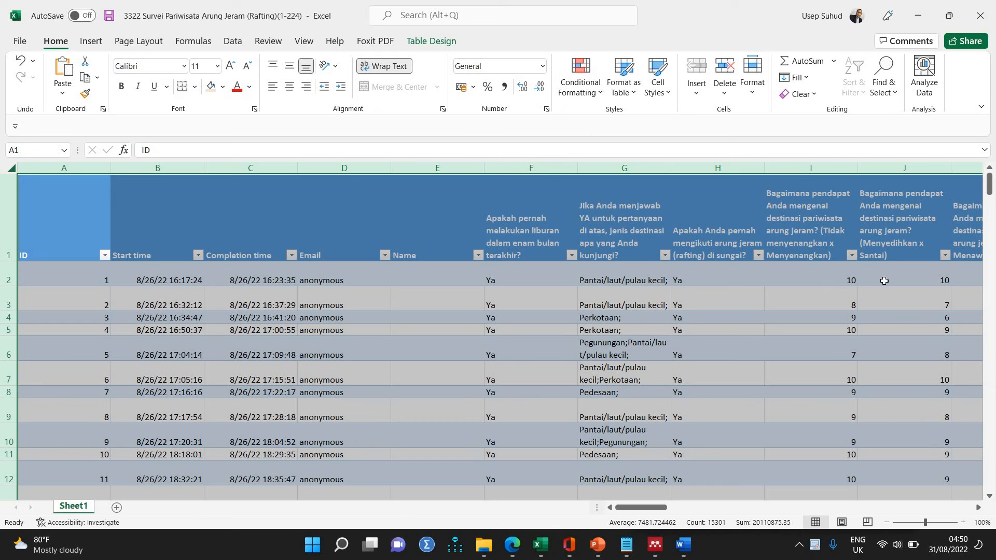
drag(655, 511, 663, 364)
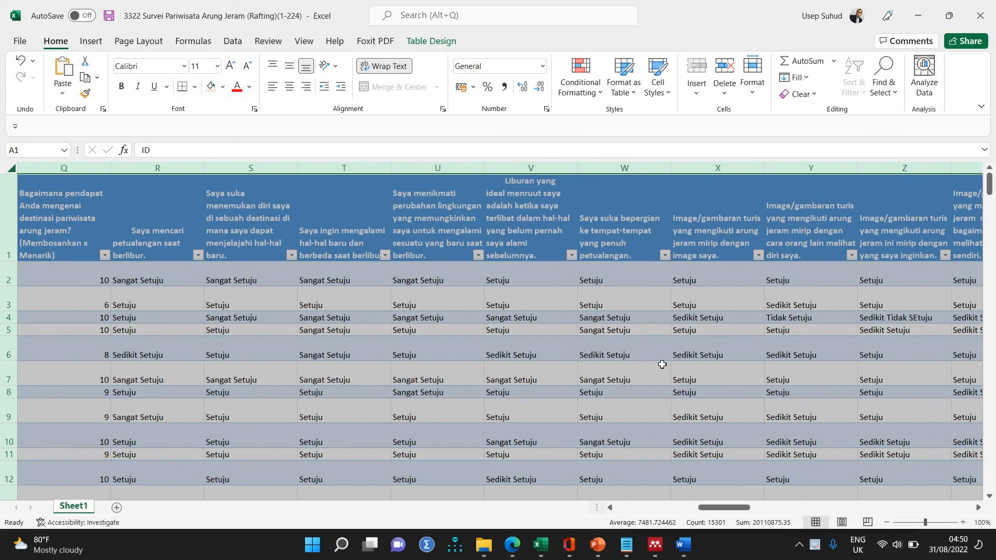
click(550, 301)
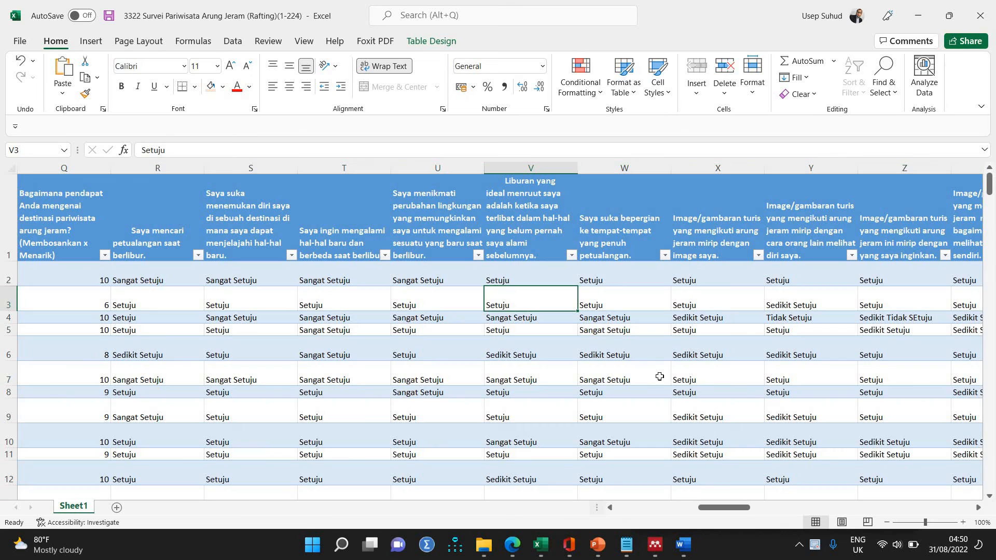
Replace every "Sedikit Tidak SEtuju" answer in the sheet with 3, using the text copied from cell Z4.
key(ctrl+f)
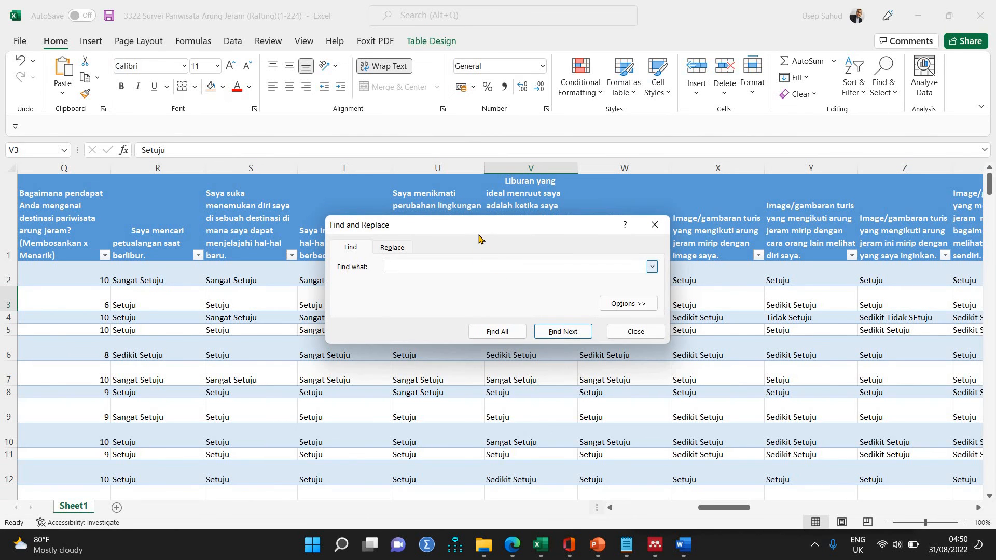
click(905, 322)
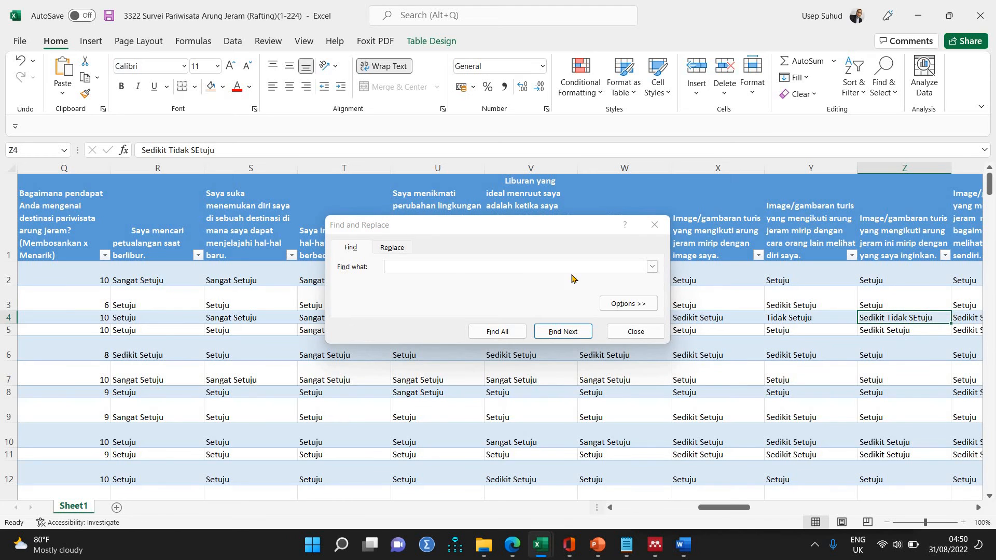
key(ctrl+c)
click(404, 250)
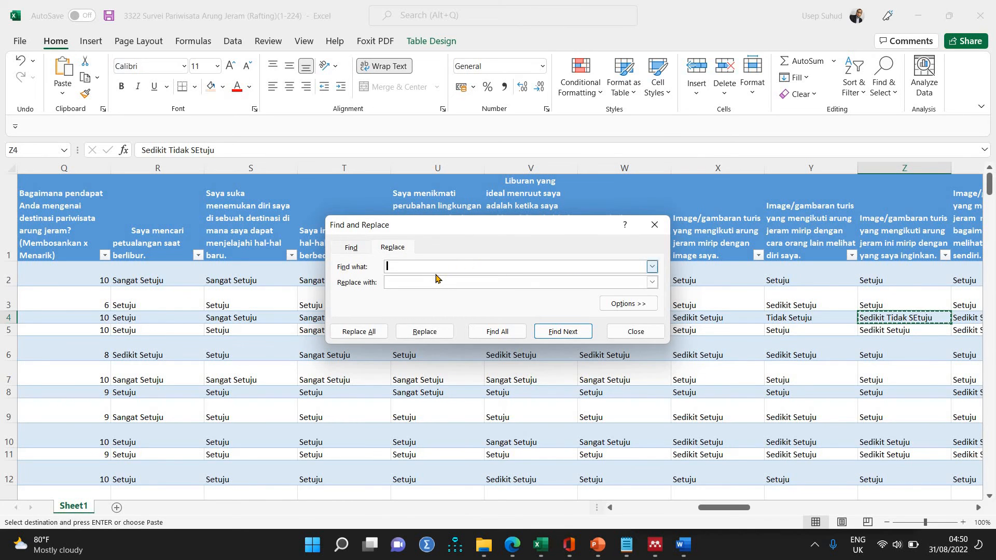
key(ctrl+v)
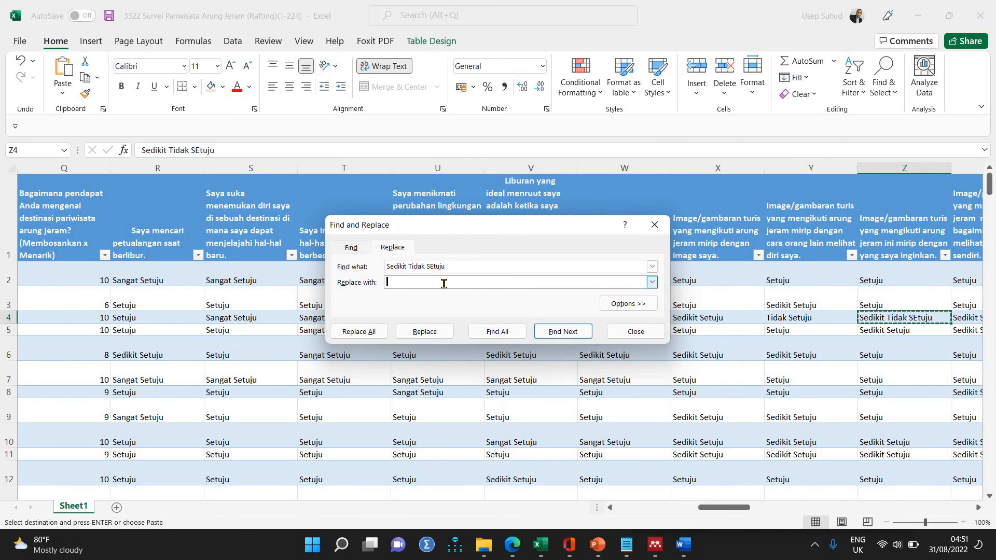
text(3)
click(367, 333)
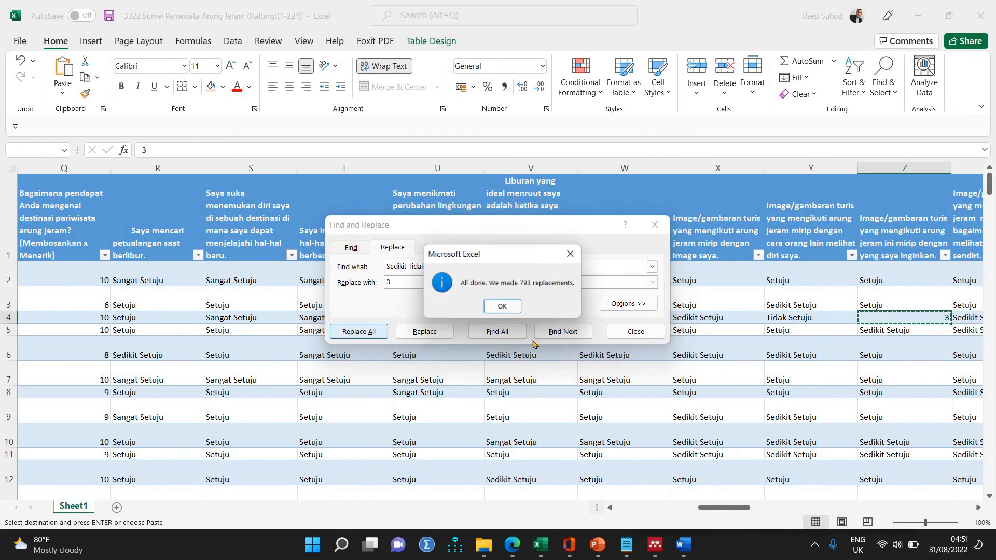
click(503, 309)
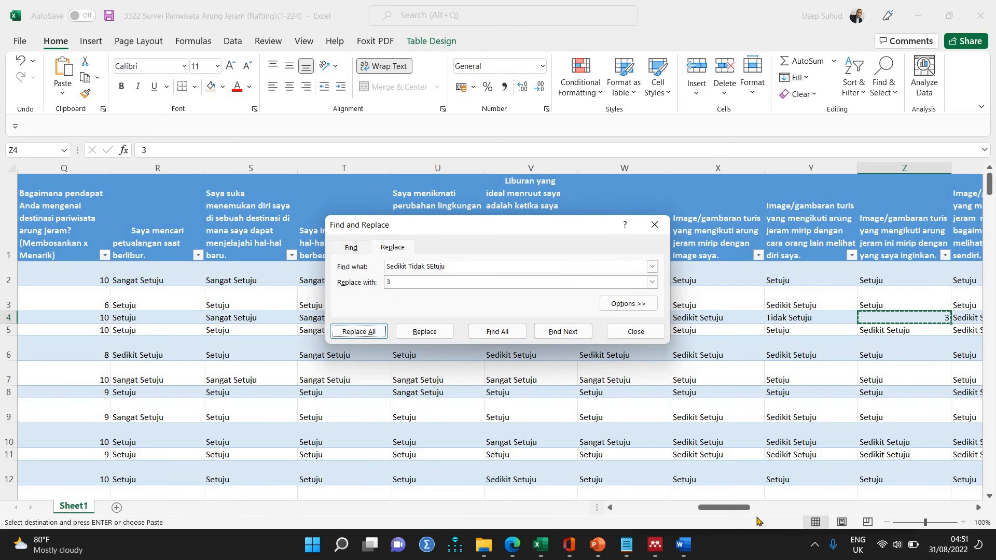
Replace every "Sangat Setuju" answer spelled with a double space with 6, using the text copied from cell AL39.
drag(748, 507, 790, 508)
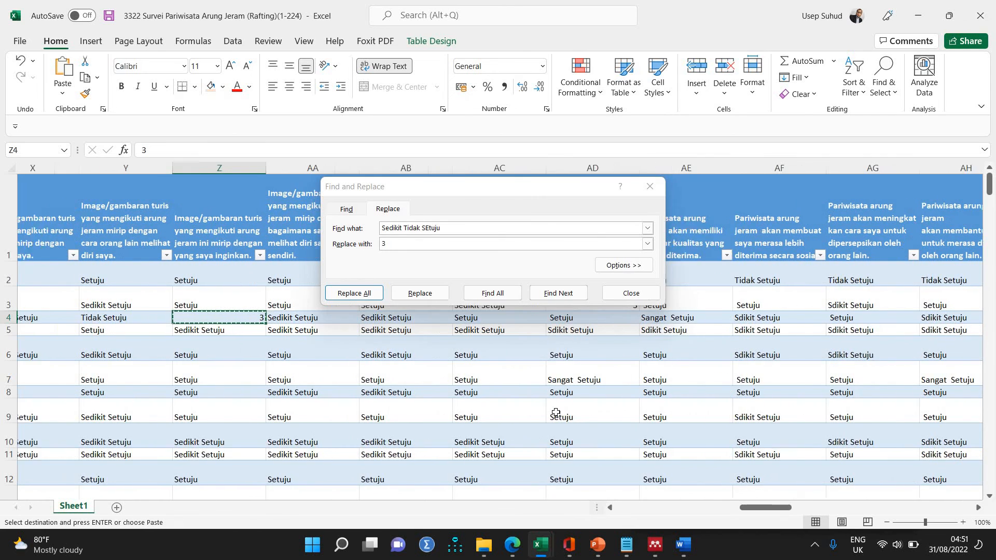
scroll(556, 412, down, 4)
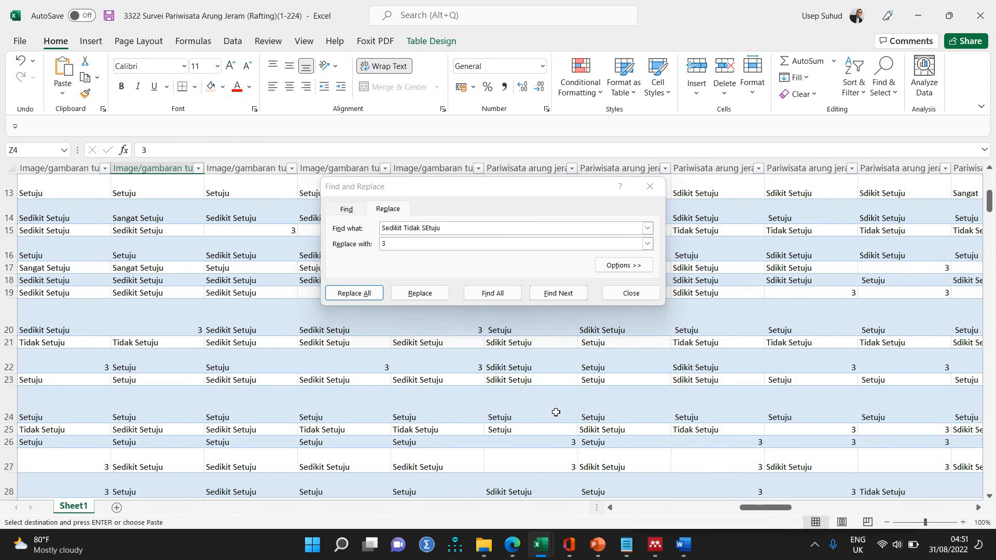
drag(762, 508, 810, 504)
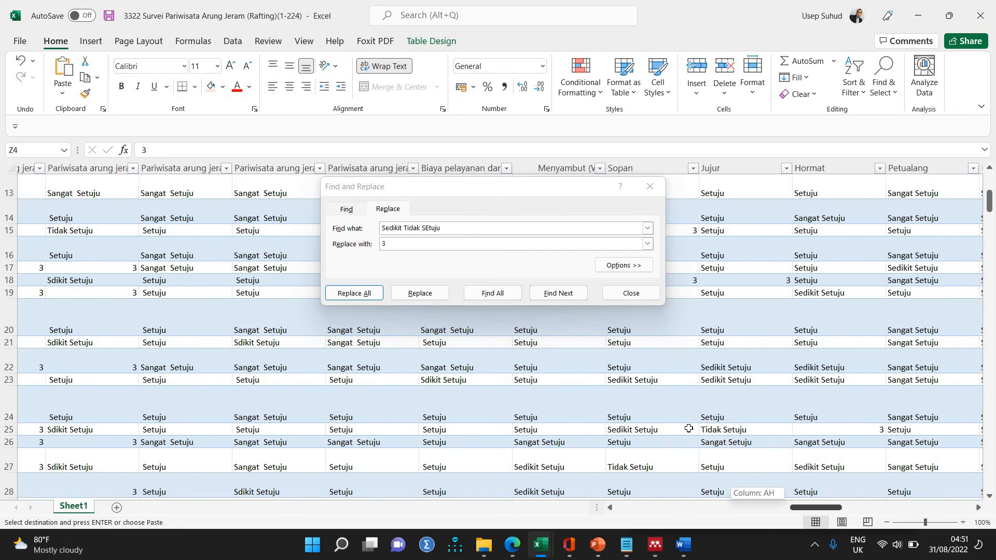
scroll(687, 428, down, 5)
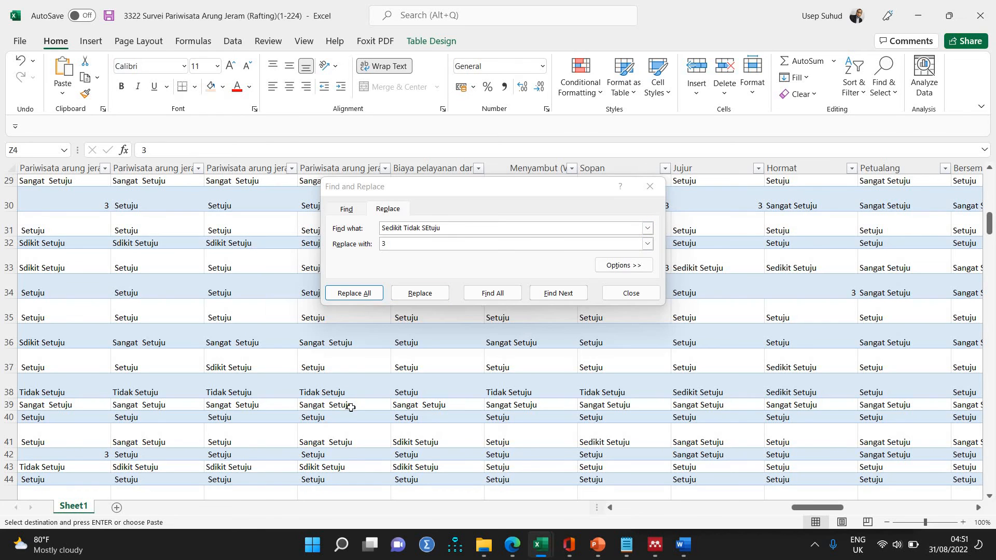
click(381, 411)
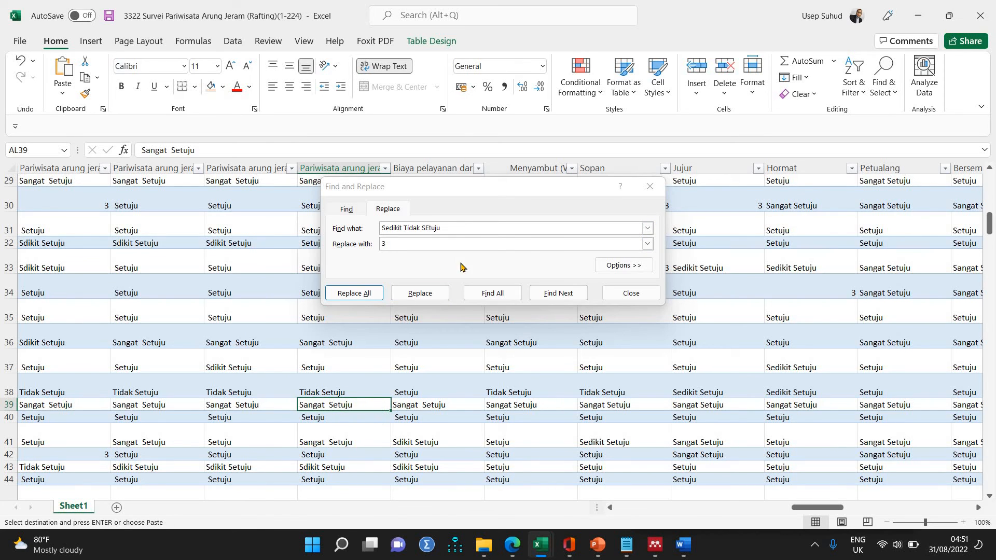
click(338, 229)
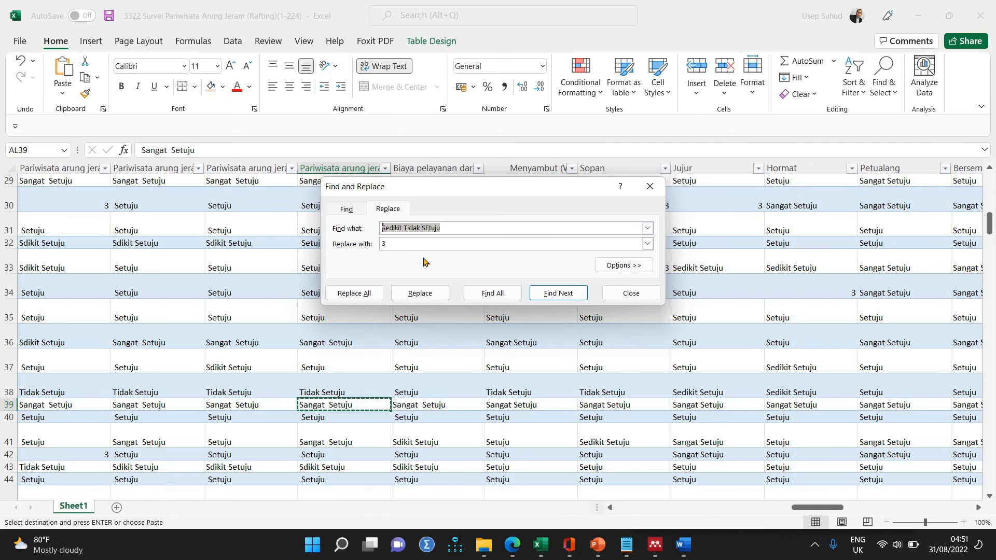
text(Sangat  Setuju)
key(Tab)
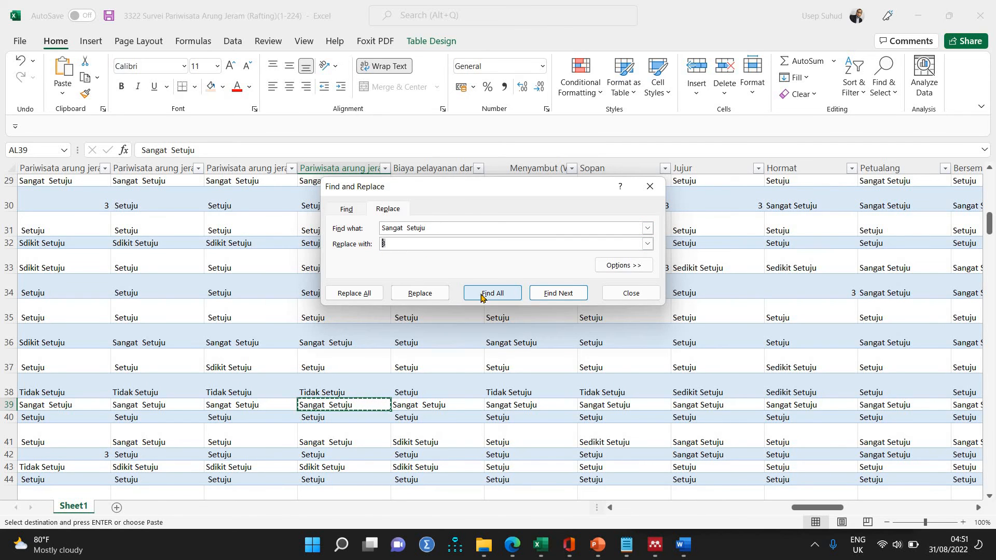
text(6)
click(358, 297)
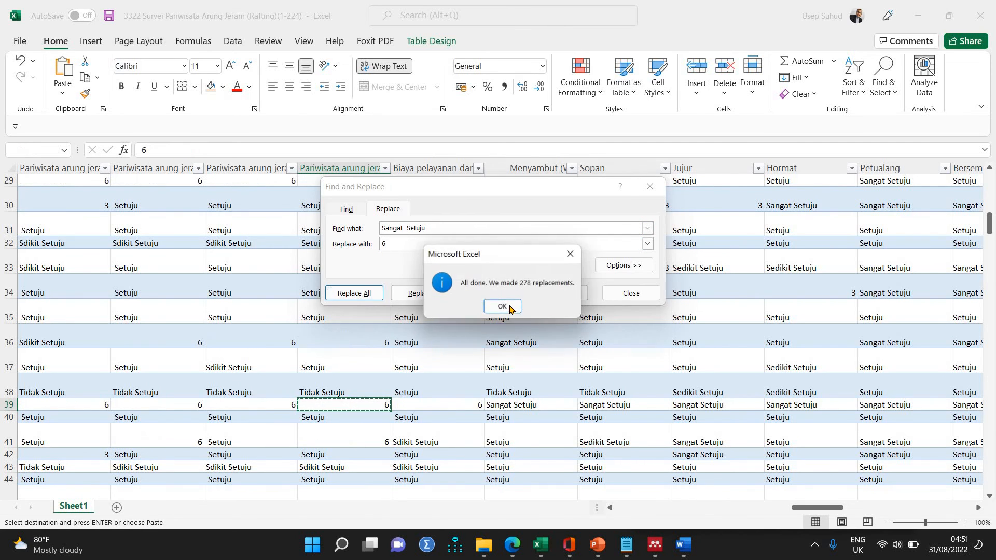
click(503, 306)
Replace every "Sangat Setuju" answer spelled with a single space with 6, using the text copied from cell AN39.
click(549, 405)
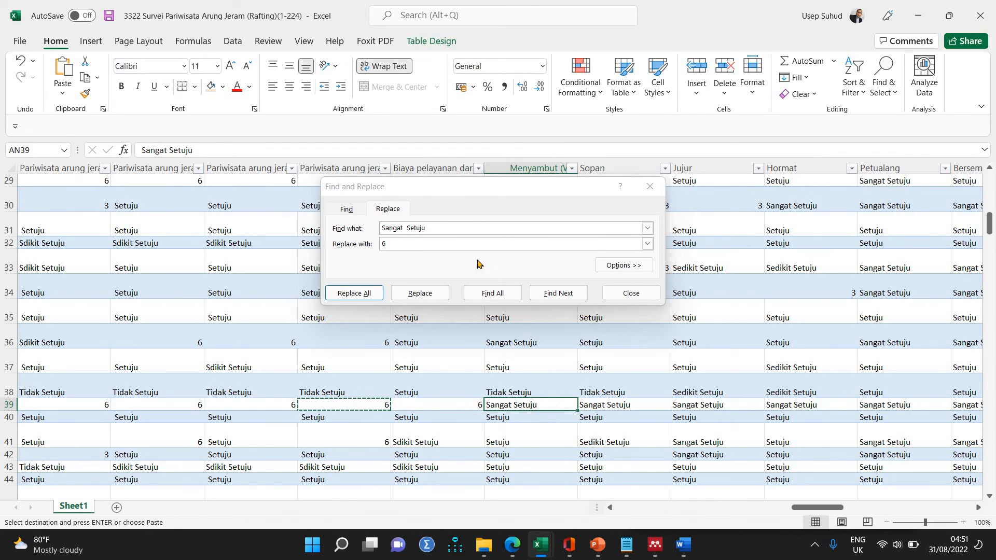
click(387, 227)
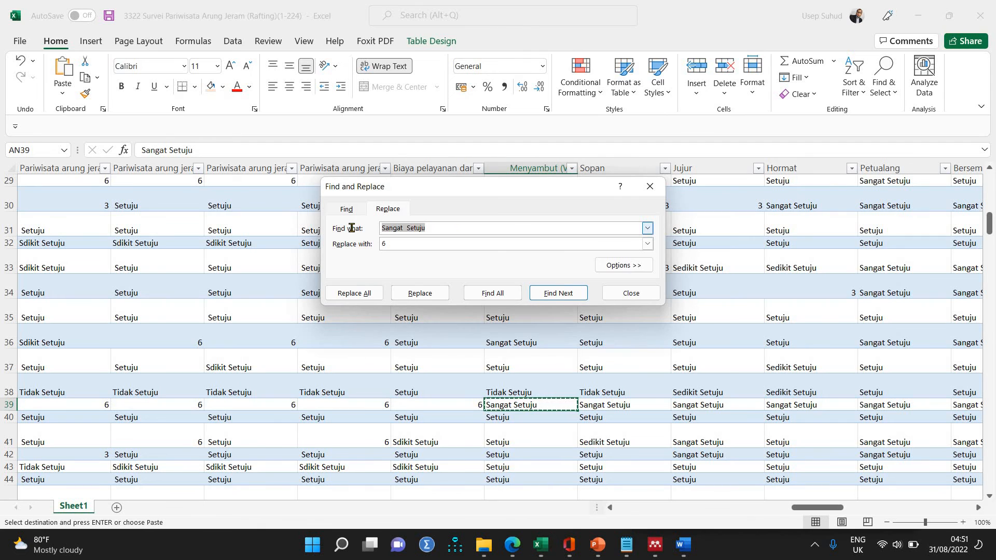
text(Sangat Setuju)
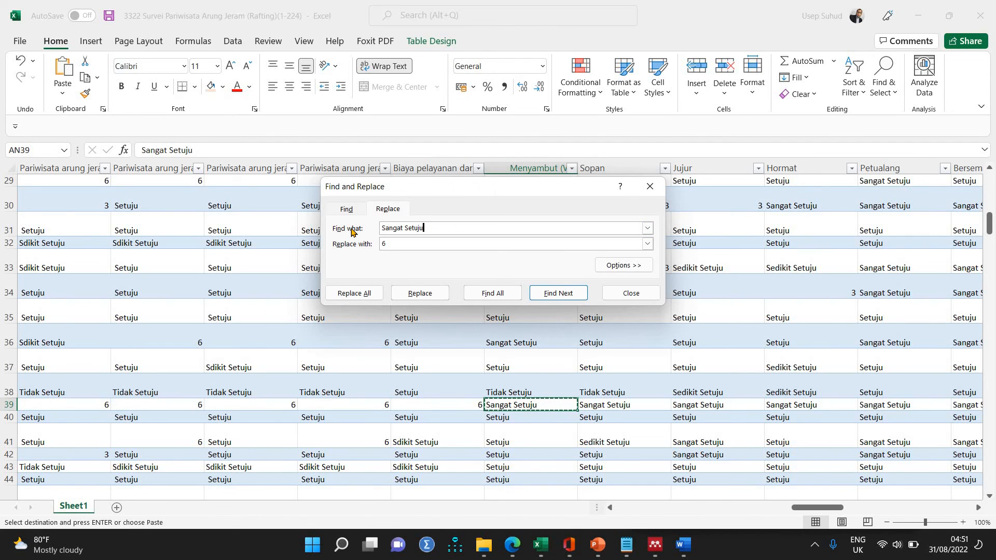
click(358, 294)
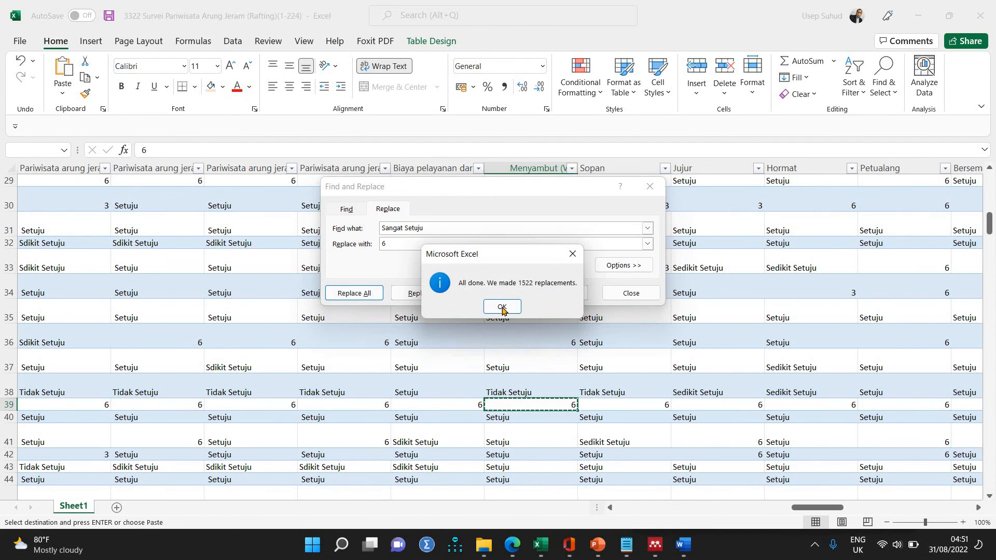
click(502, 307)
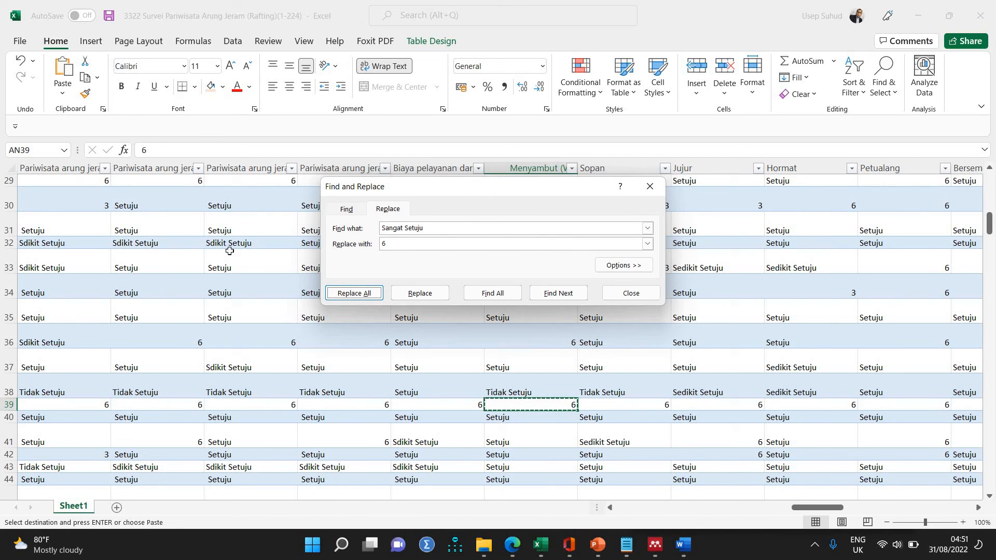
Replace every misspelled "Sdikit Setuju" answer with 4, using the text copied from cell AK32.
click(245, 244)
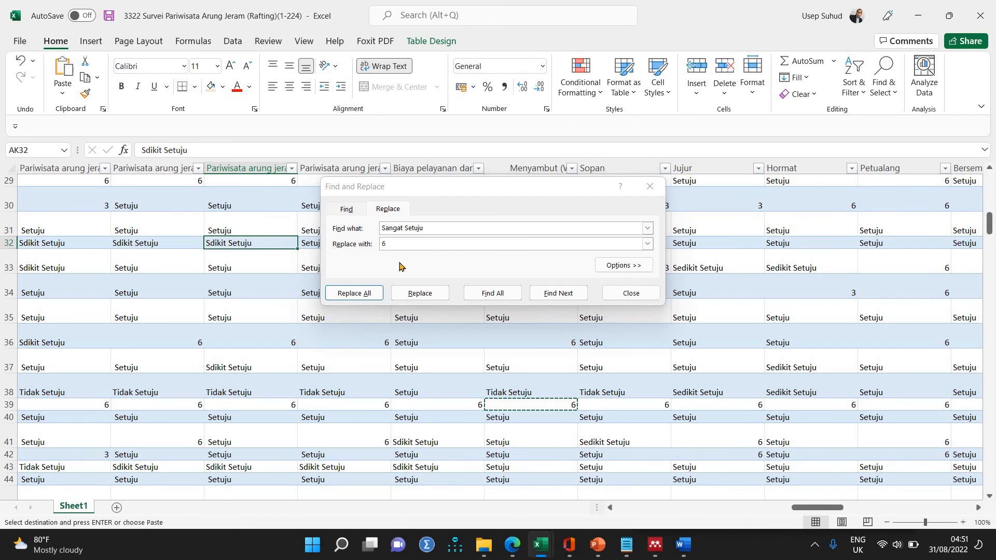
click(351, 228)
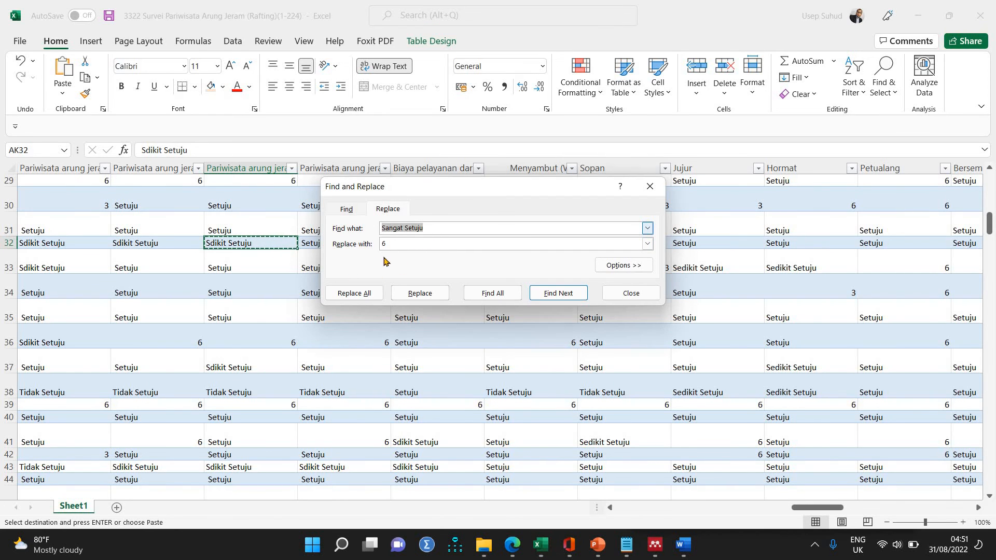
text(Sdikit Setuju)
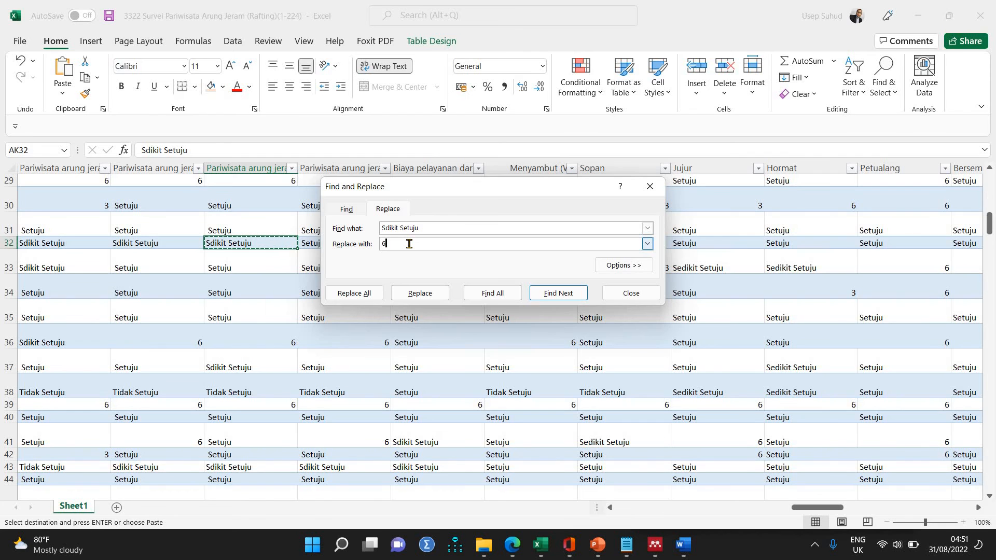
key(BackSpace)
click(356, 295)
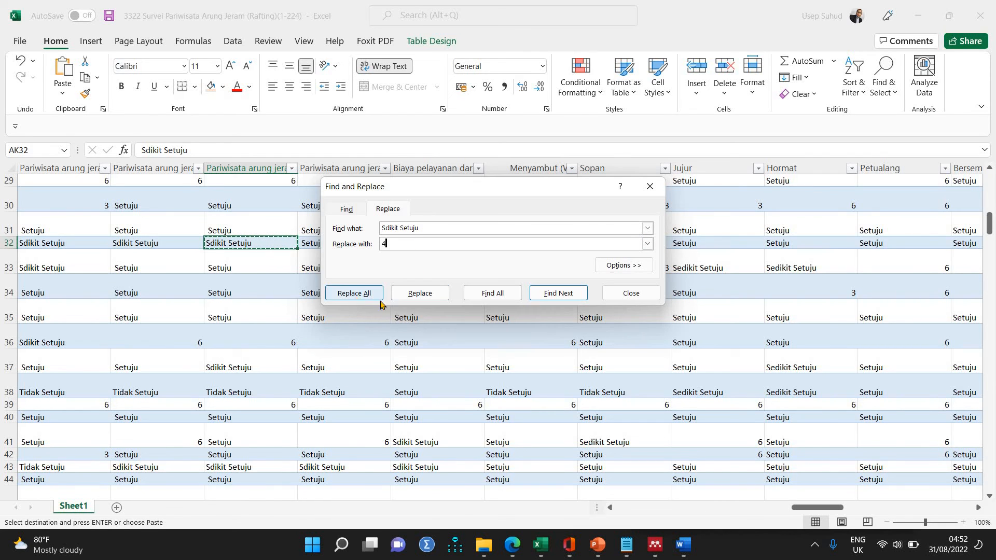
click(503, 307)
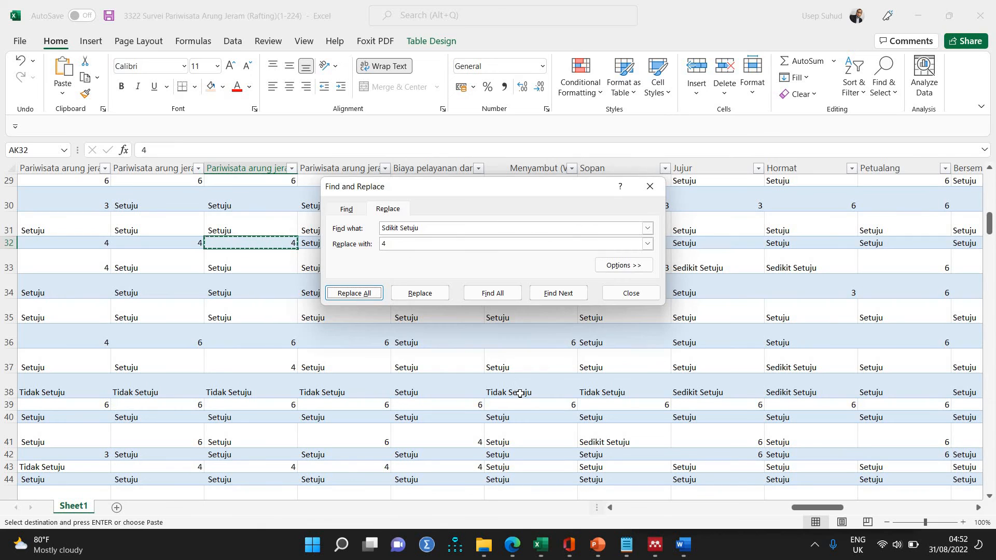
Replace every "Tidak Setuju" answer in the sheet with 2, using the text copied from cell AN38.
click(519, 394)
key(ctrl+c)
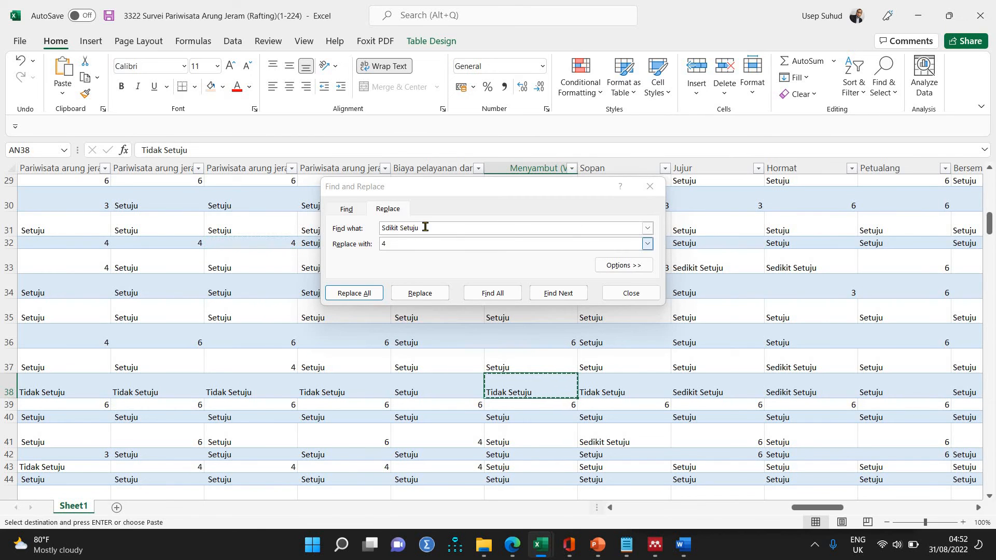
click(345, 229)
key(ctrl+v)
drag(388, 244, 373, 244)
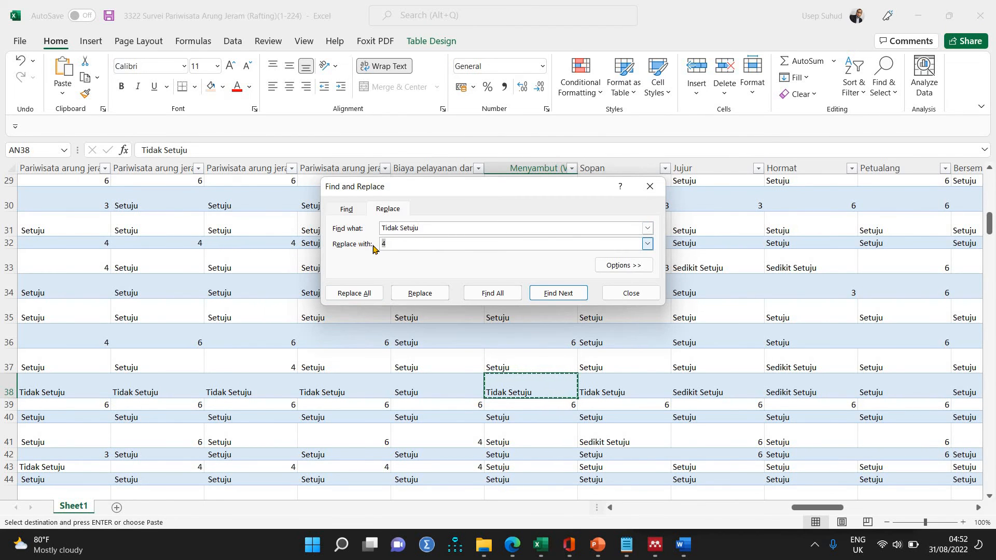
text(2)
click(347, 294)
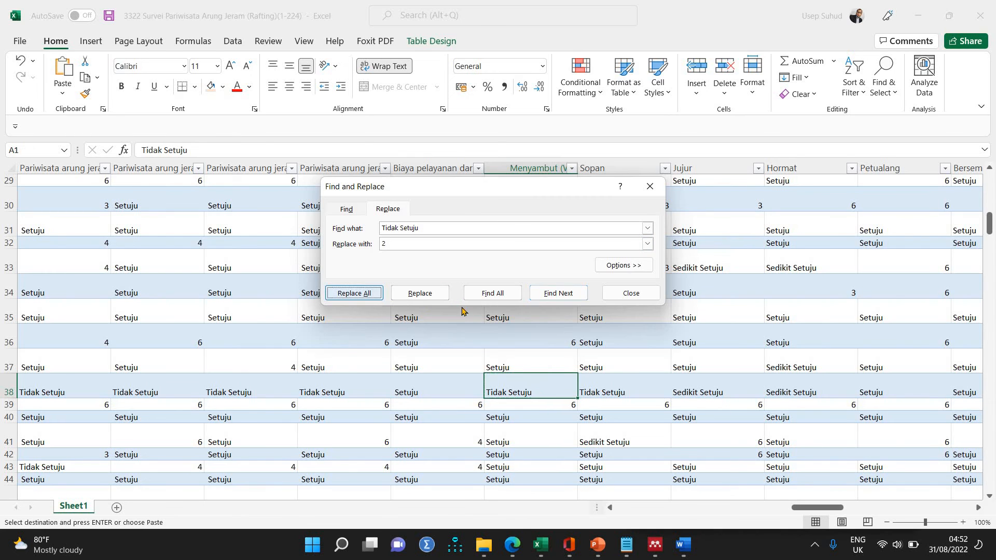
click(500, 306)
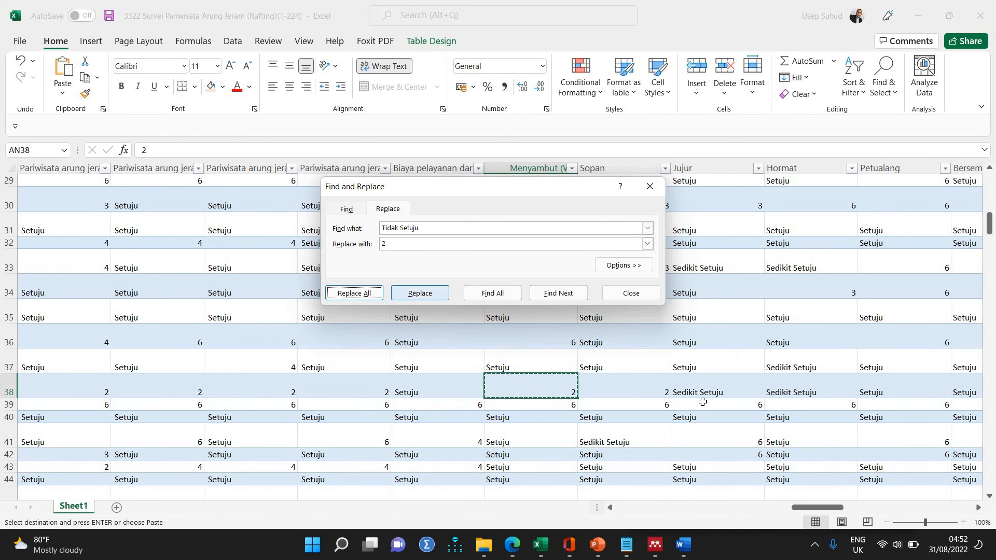
Replace every "Sedikit Setuju" answer in the sheet with 4, using the text copied from cell AQ37.
click(812, 362)
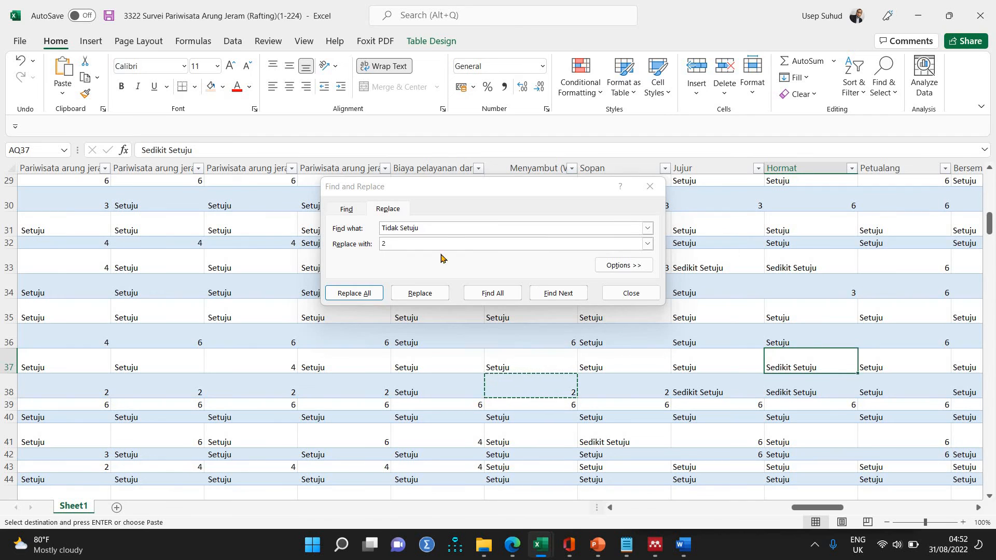
key(ctrl+c)
click(371, 231)
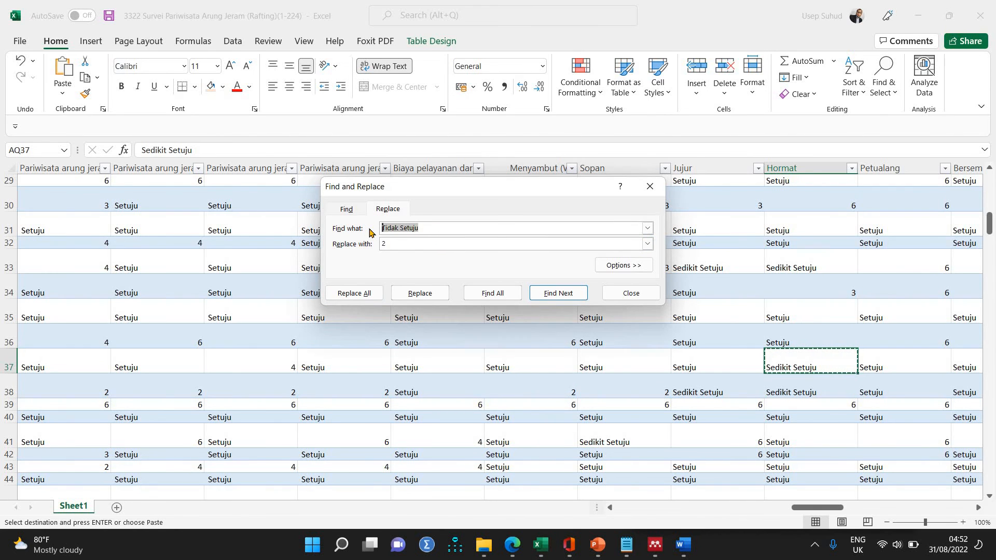
key(ctrl+v)
click(383, 239)
text(2)
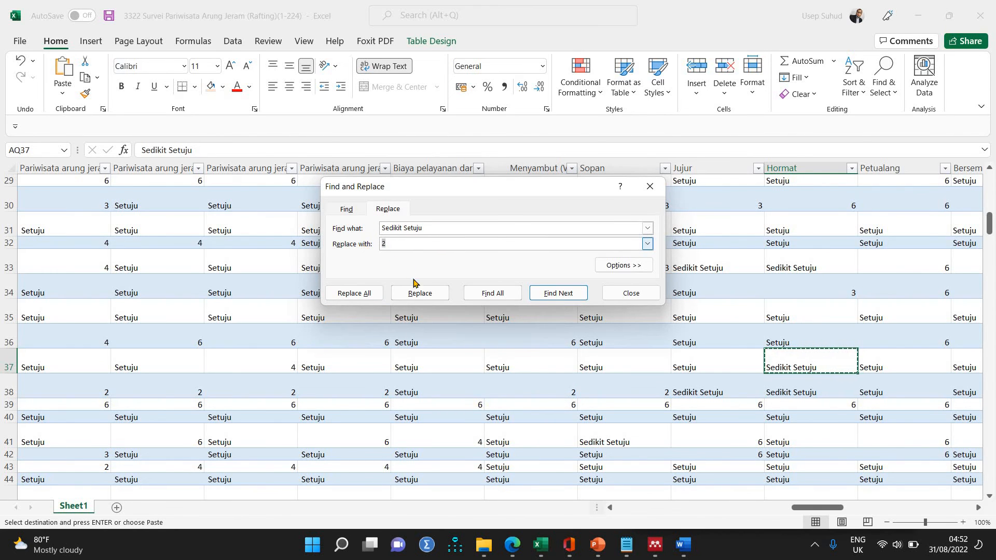
text(4)
click(361, 293)
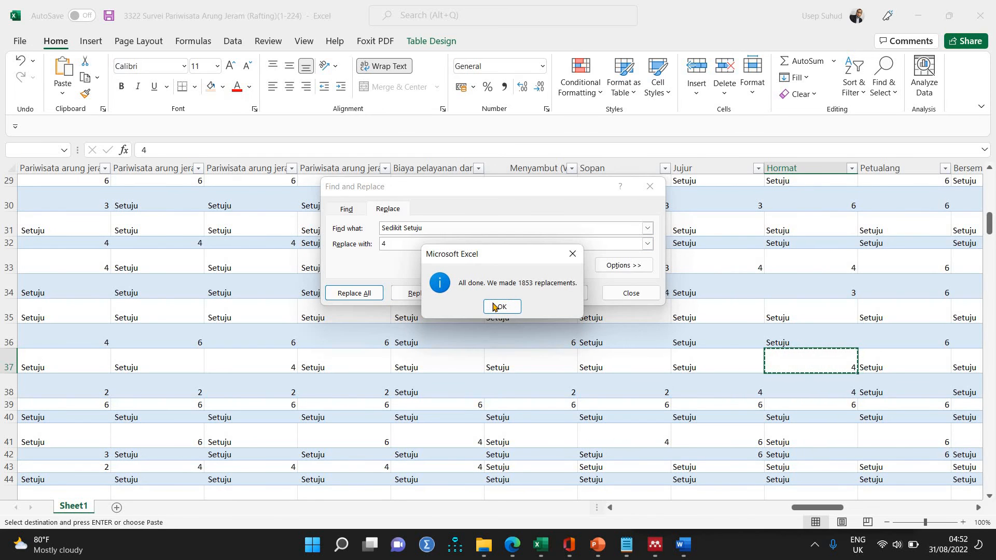
click(494, 306)
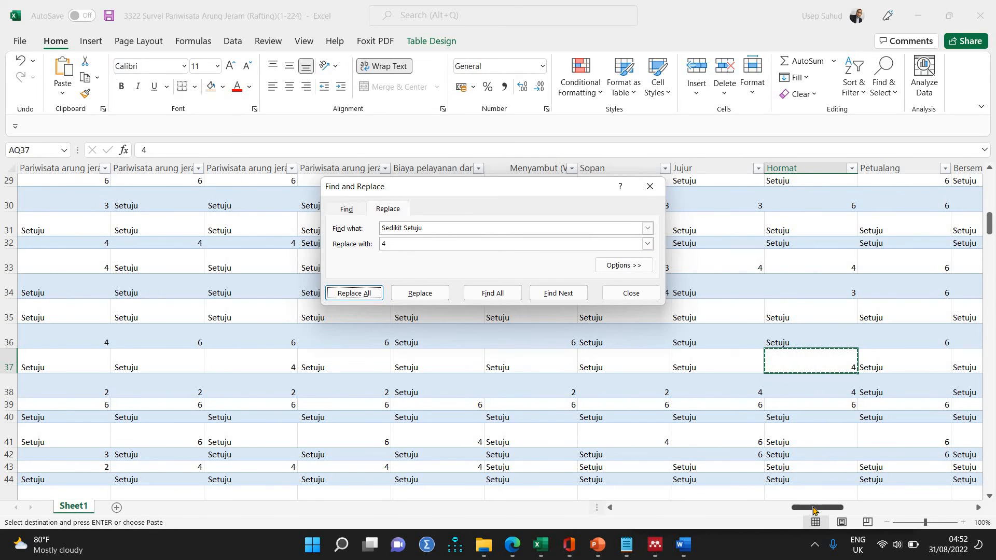
Replace every leftover "Sangat 2" entry in the sheet with 1, using the text copied from cell BD39.
drag(826, 510, 885, 502)
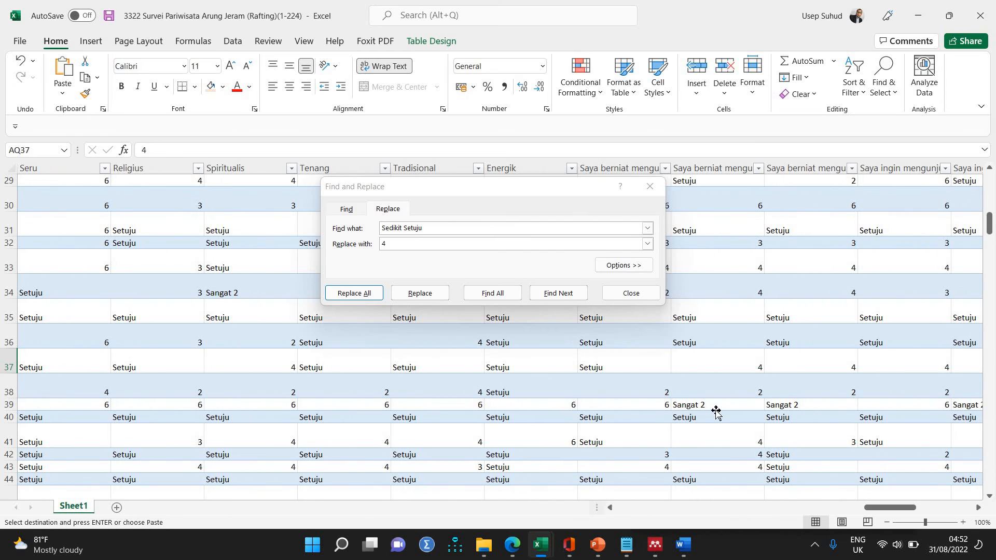
click(718, 407)
key(ctrl+c)
drag(450, 223, 316, 218)
key(ctrl+v)
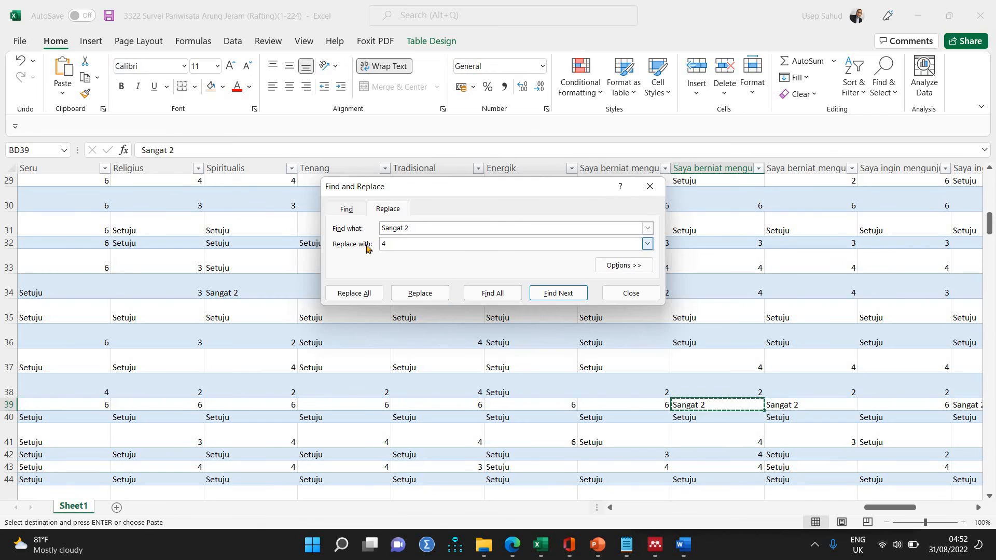
text(1)
click(364, 293)
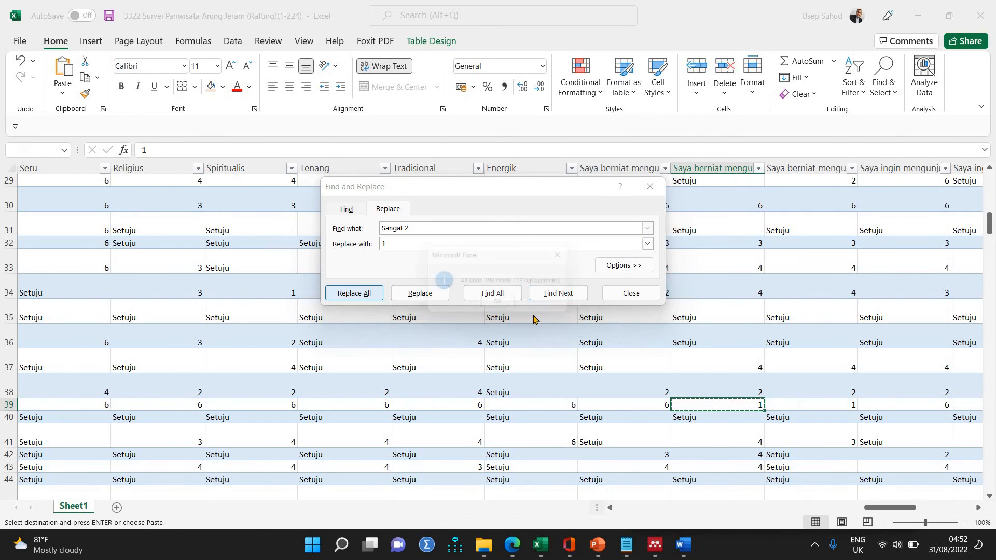
click(501, 305)
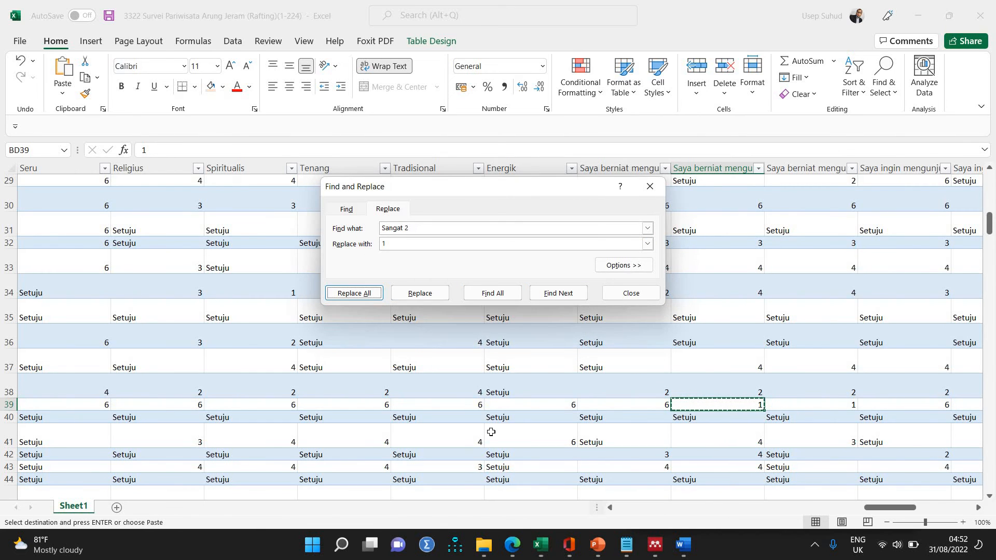
Replace every remaining "Setuju" answer in the sheet with 5, using the text copied from cell Y116.
click(544, 406)
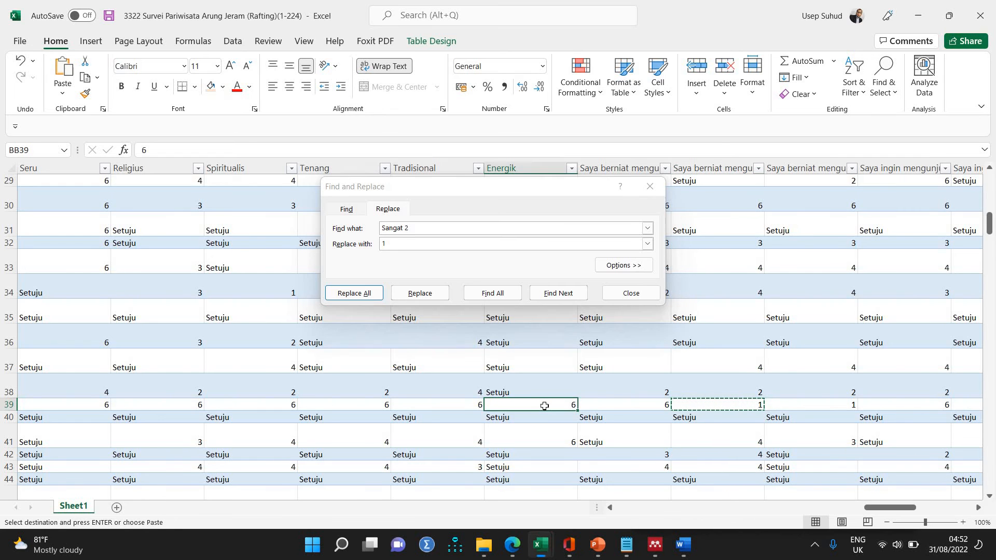
scroll(545, 406, down, 11)
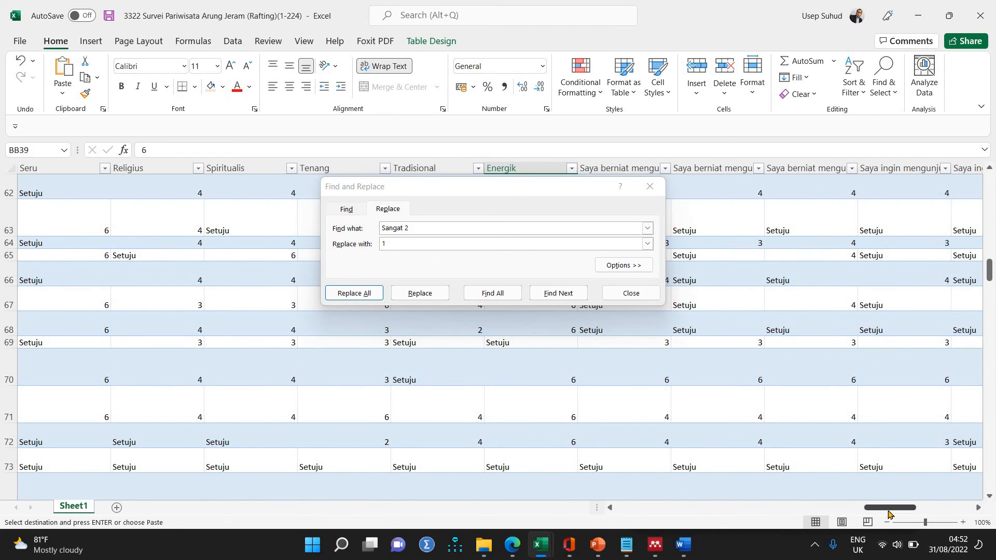
drag(872, 513, 747, 463)
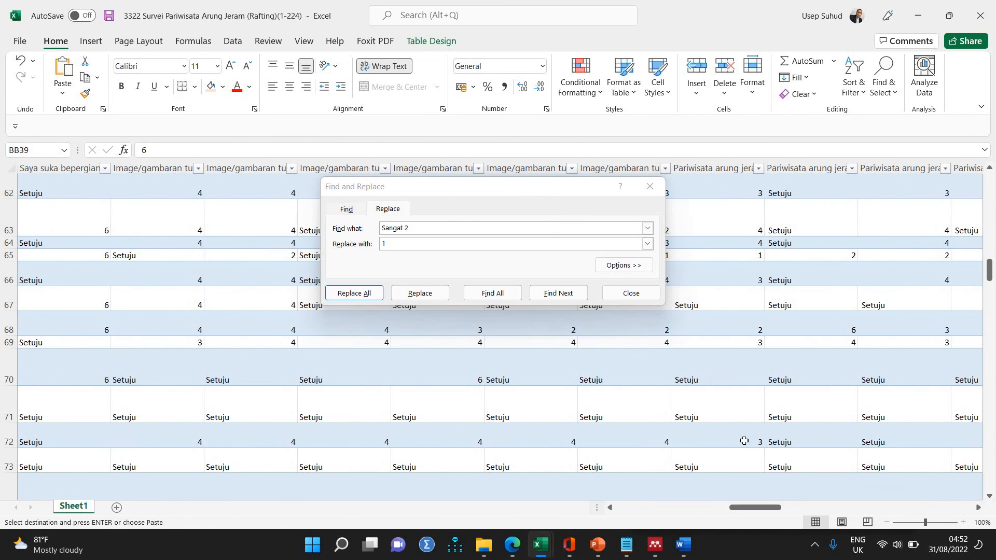
scroll(744, 441, down, 2)
scroll(744, 441, down, 12)
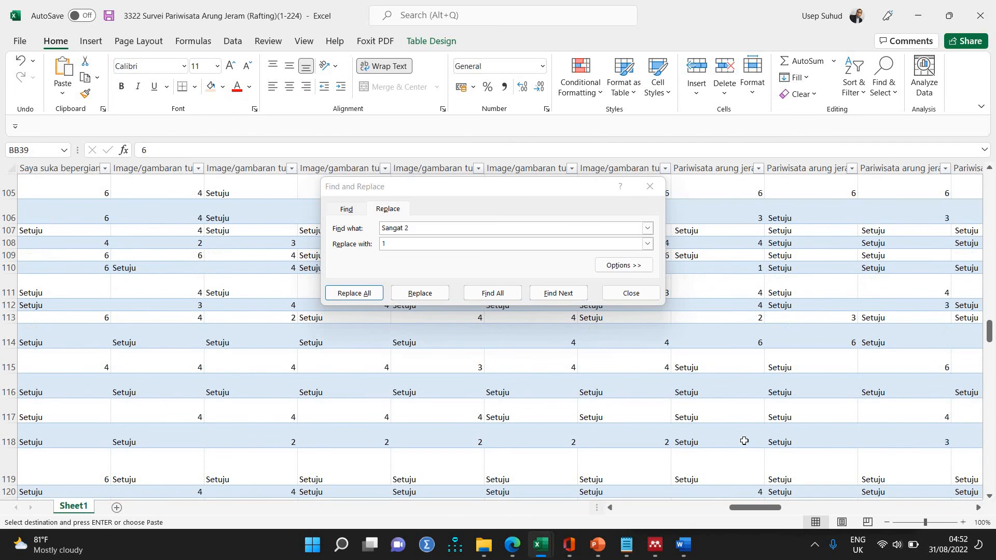
click(251, 393)
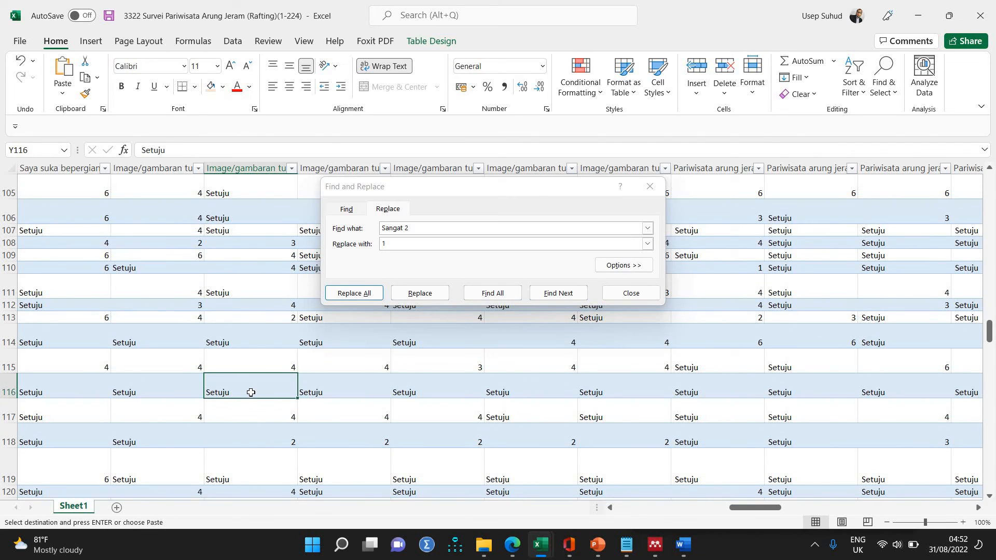
click(365, 228)
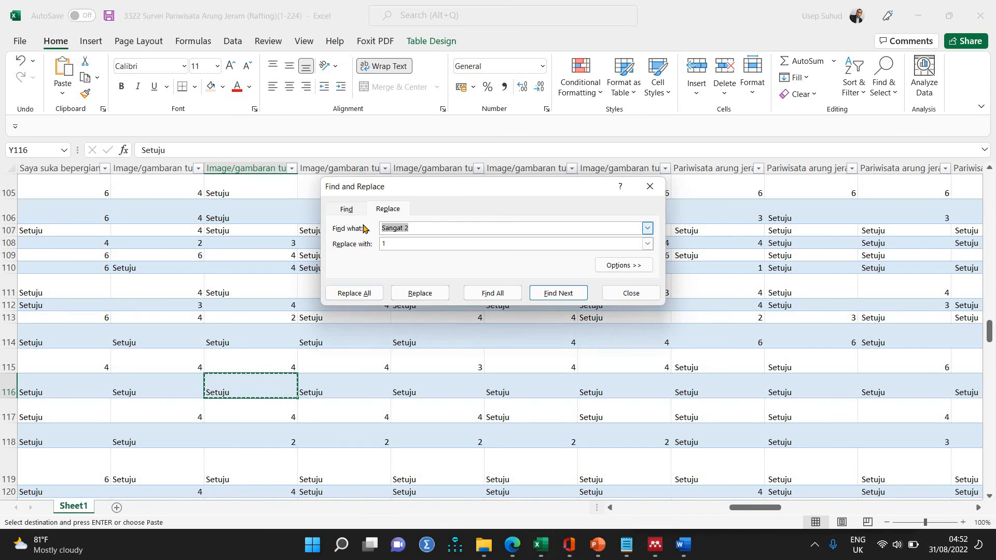
text(Setuju)
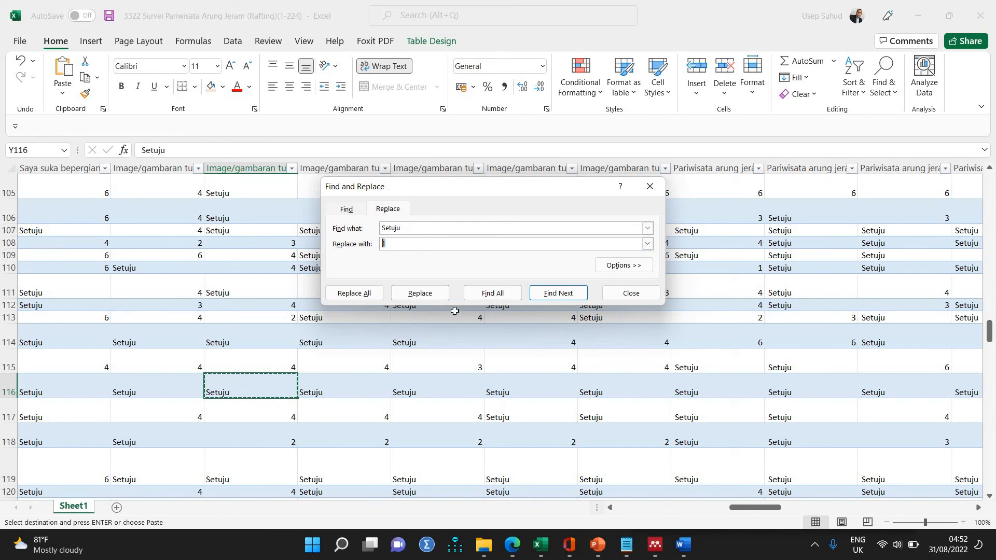
text(5)
click(363, 294)
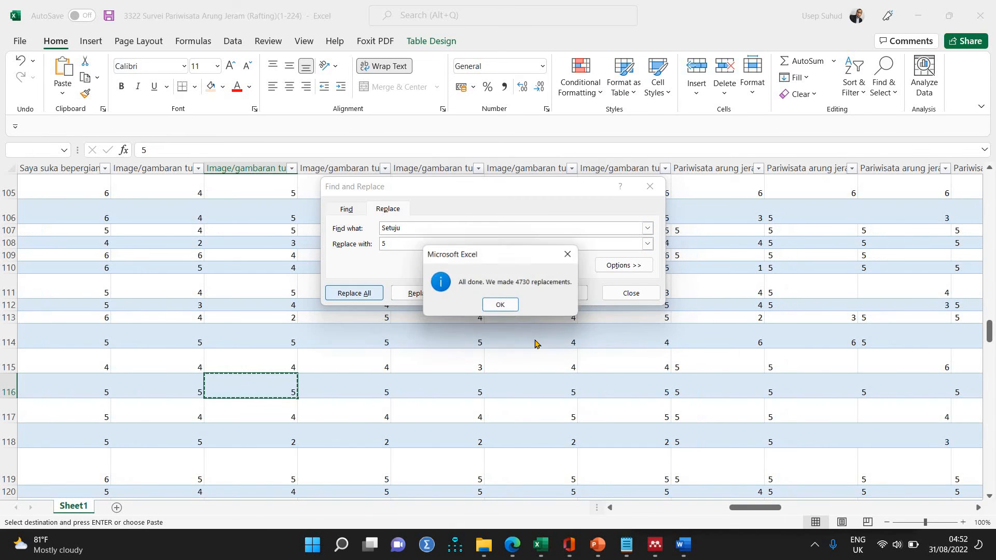
click(503, 307)
Inspect the left-aligned 5s in the "value for money" column (AD) and sort that column from largest to smallest.
drag(751, 509, 618, 320)
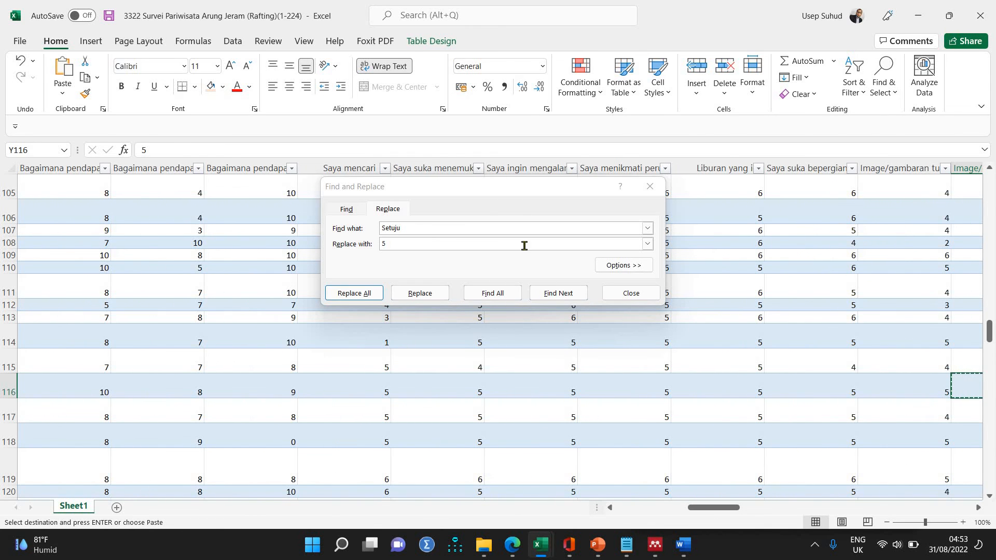
drag(542, 190, 763, 216)
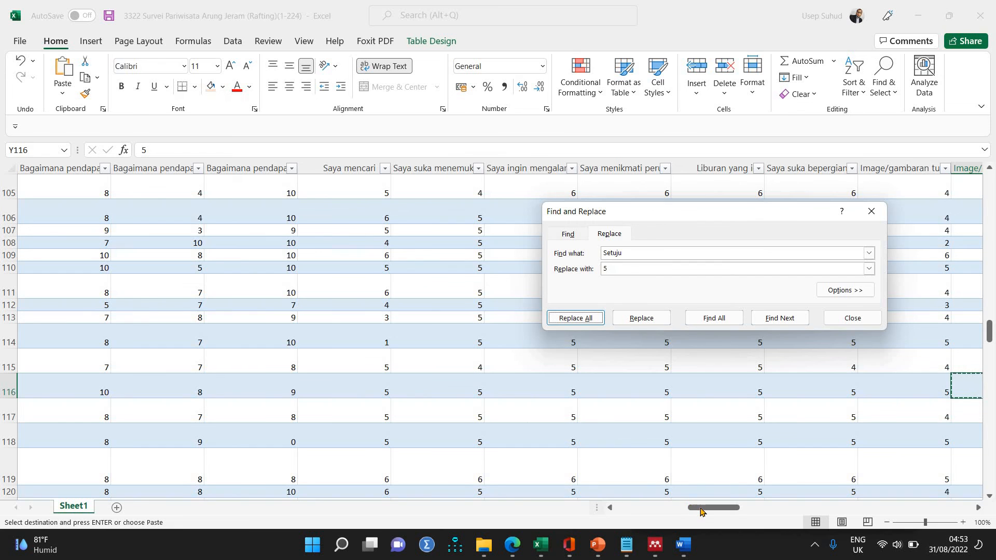
drag(701, 512, 759, 511)
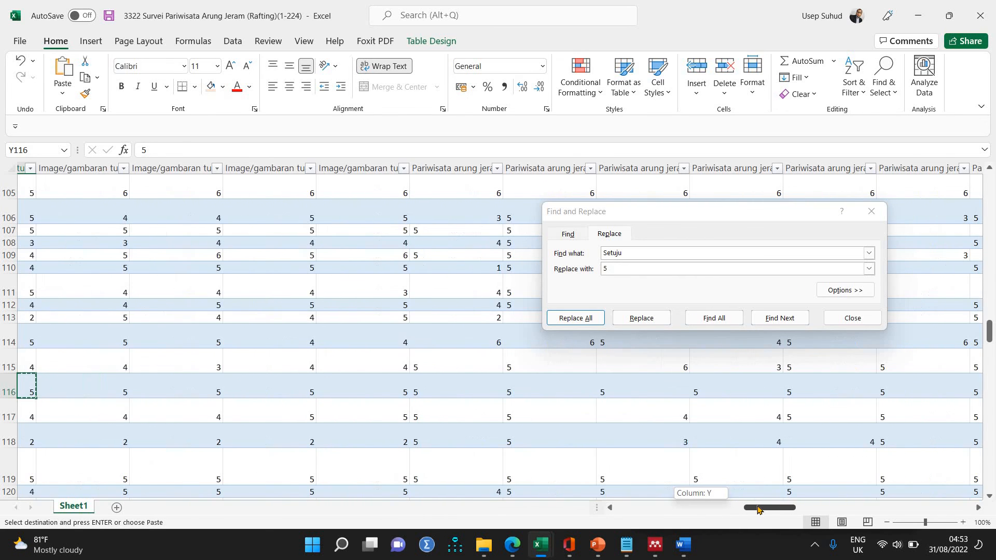
click(437, 230)
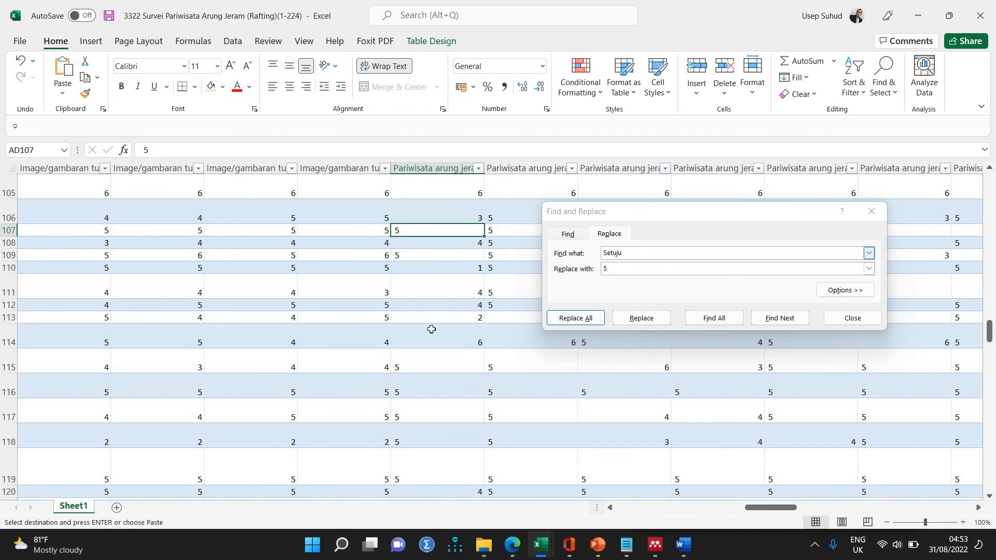
click(444, 260)
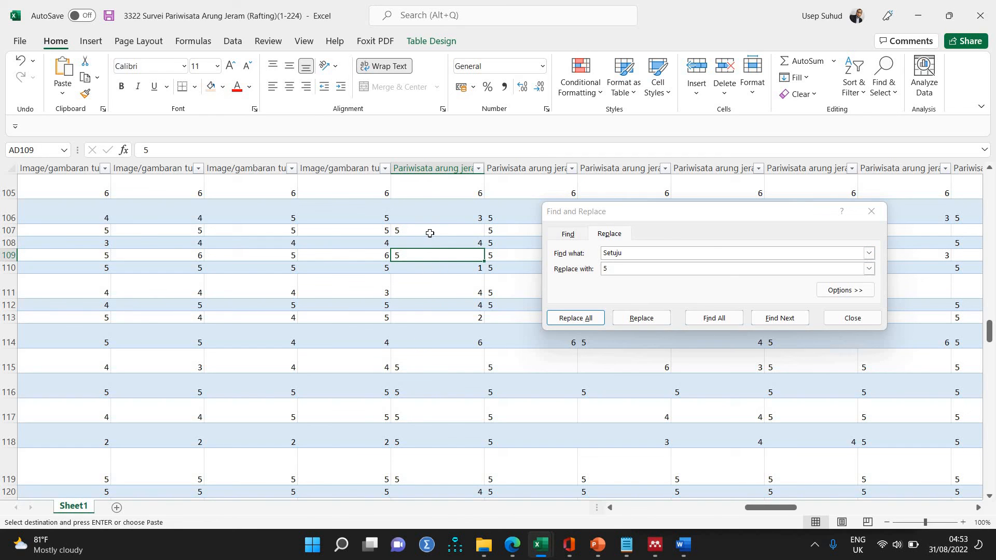
click(477, 169)
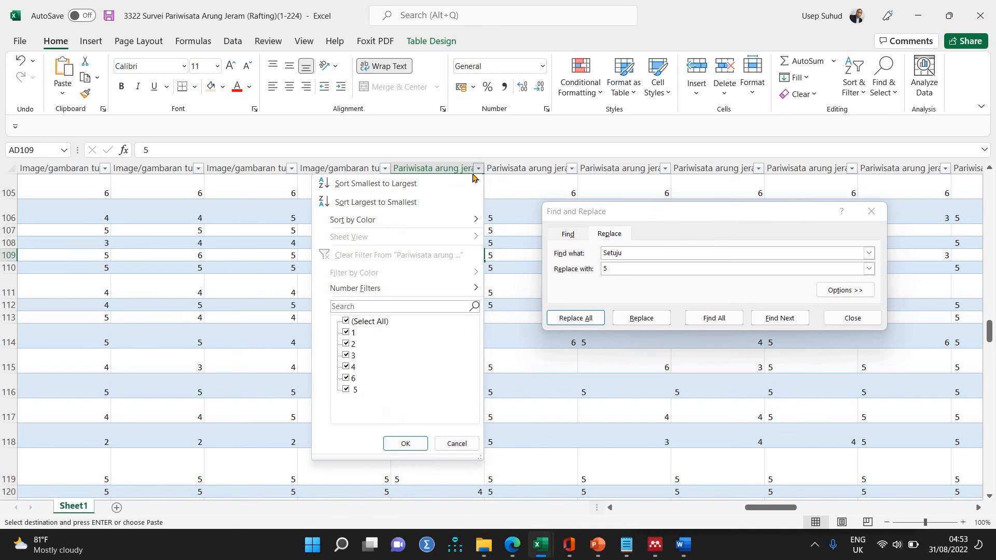
click(433, 202)
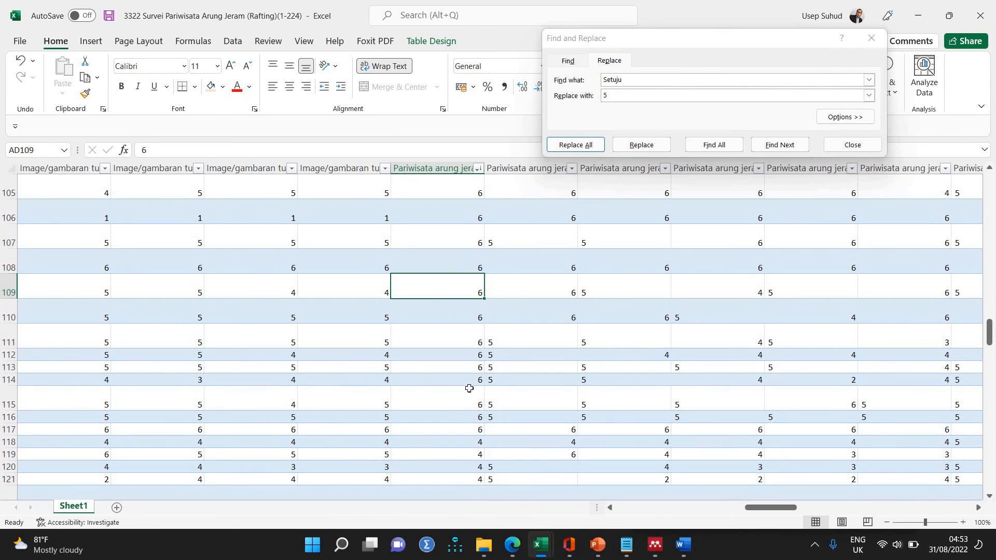
Replace every 5 that has a leading space with a plain 5, using the content copied from cell AD2.
scroll(470, 389, up, 5)
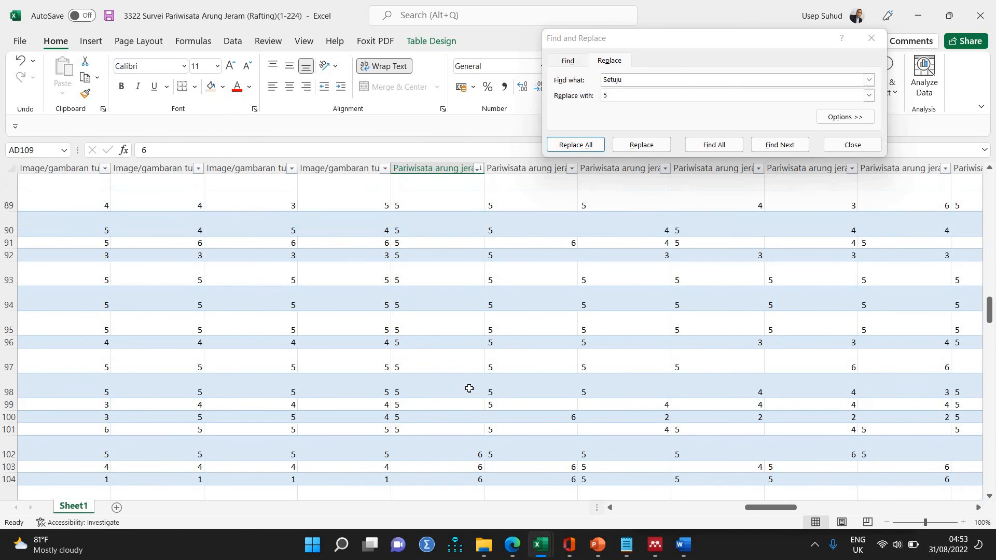
scroll(469, 388, up, 15)
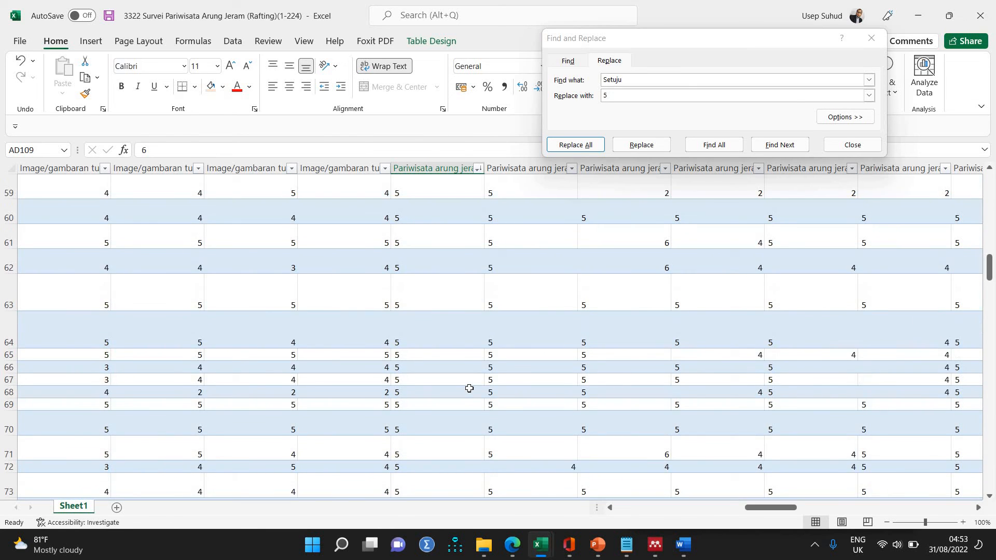
scroll(437, 287, up, 15)
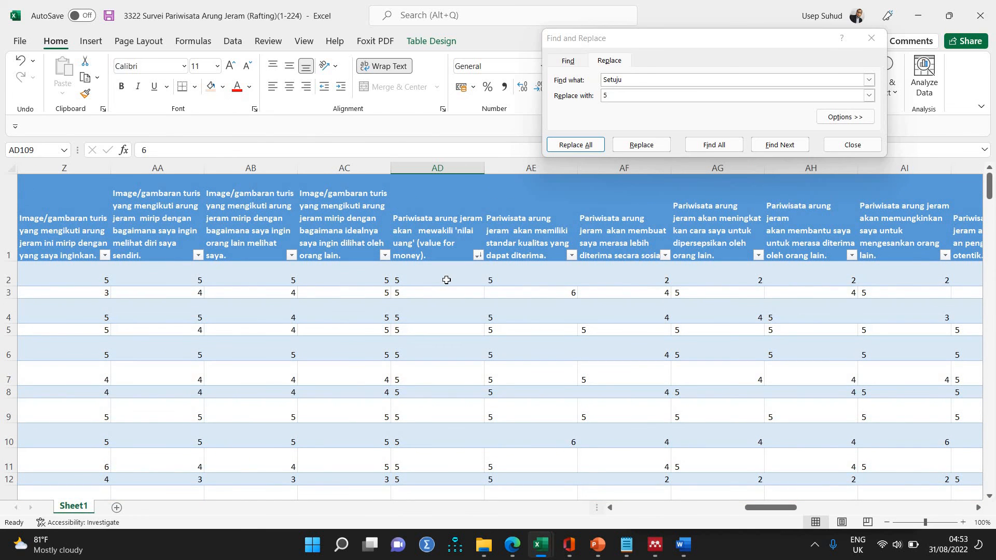
click(447, 280)
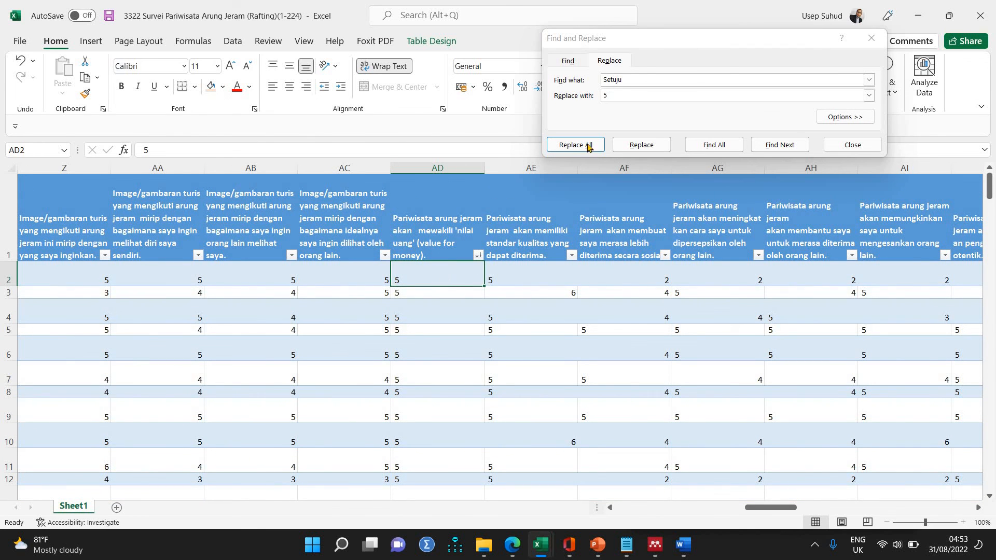
key(ctrl+c)
click(596, 80)
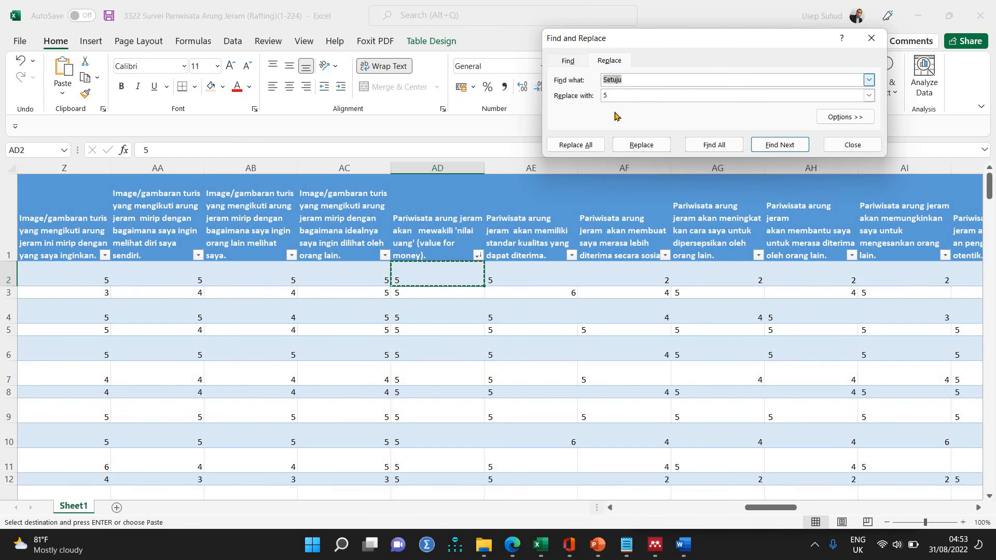
key(ctrl+v)
key(Tab)
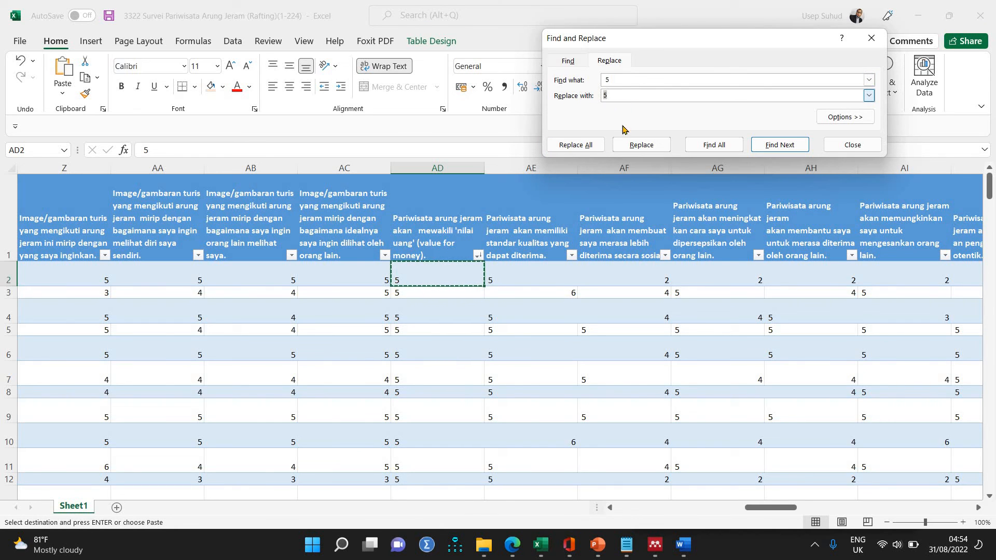
click(606, 82)
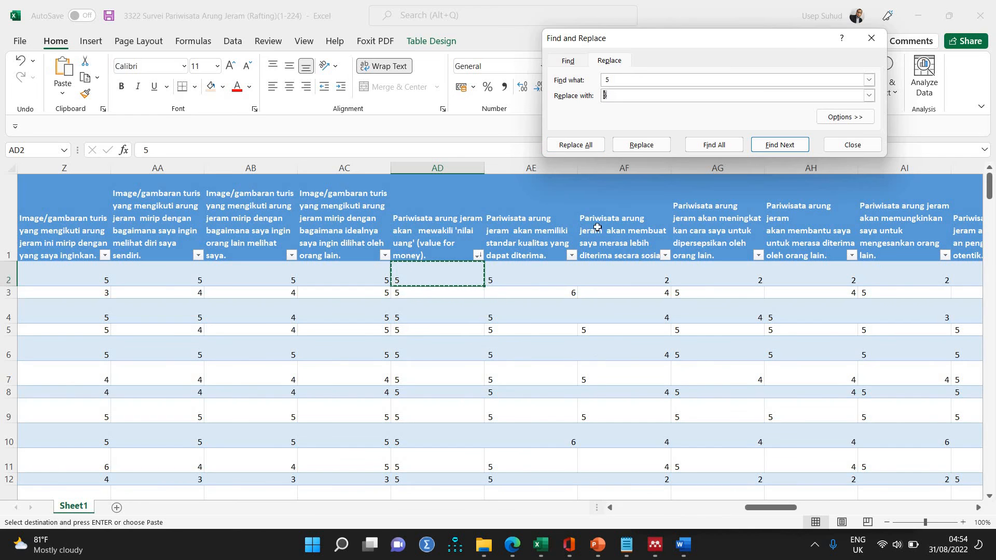
click(590, 146)
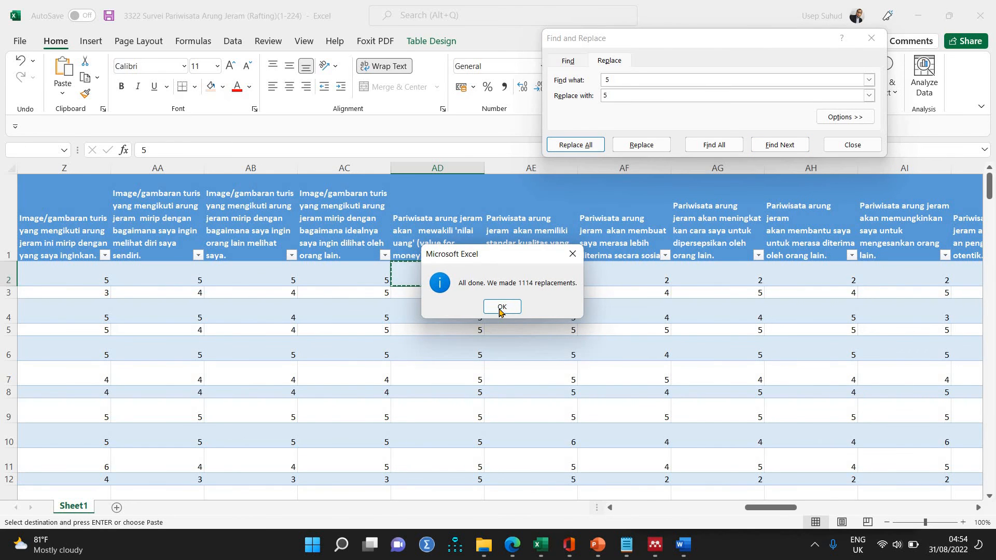
click(499, 308)
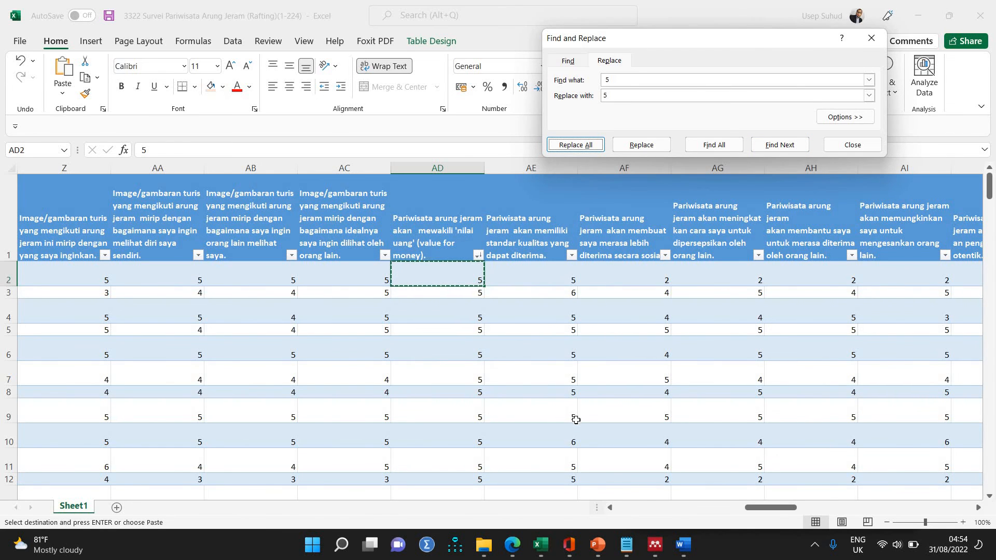
Check the score columns from BA to BJ down to the last row for leftover text answers and close Find and Replace.
drag(761, 511, 900, 504)
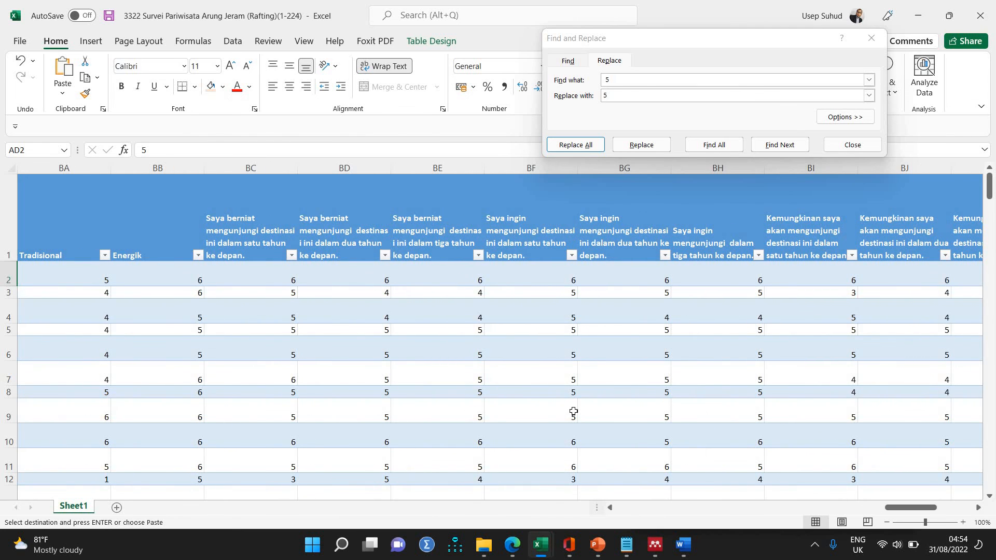
scroll(574, 411, down, 9)
scroll(573, 411, down, 5)
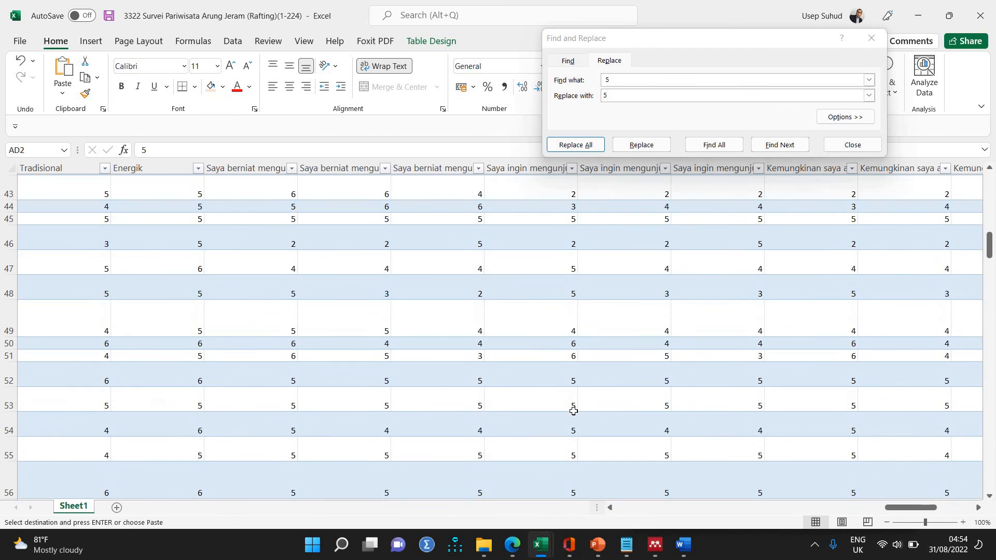
scroll(573, 412, down, 5)
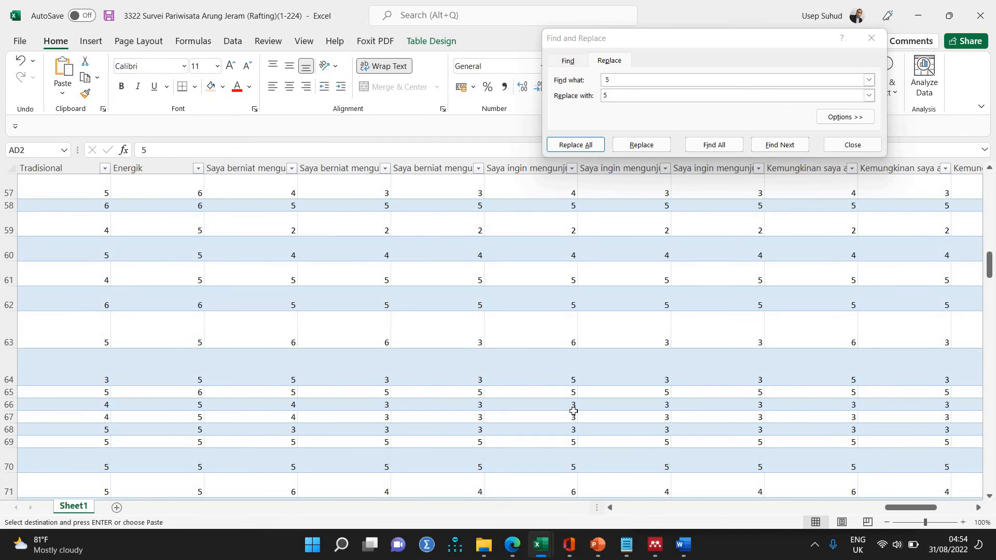
scroll(573, 411, down, 5)
scroll(573, 412, down, 10)
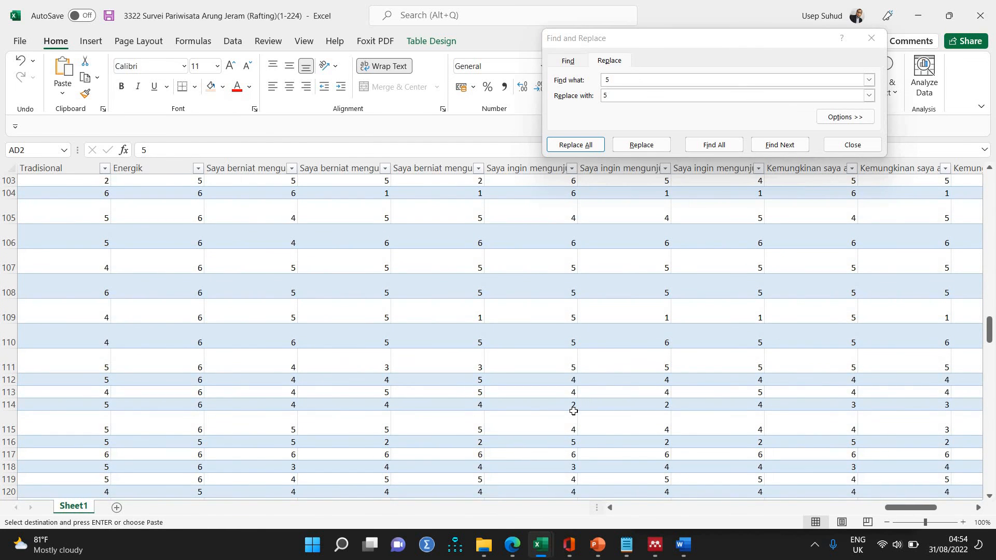
scroll(573, 412, down, 11)
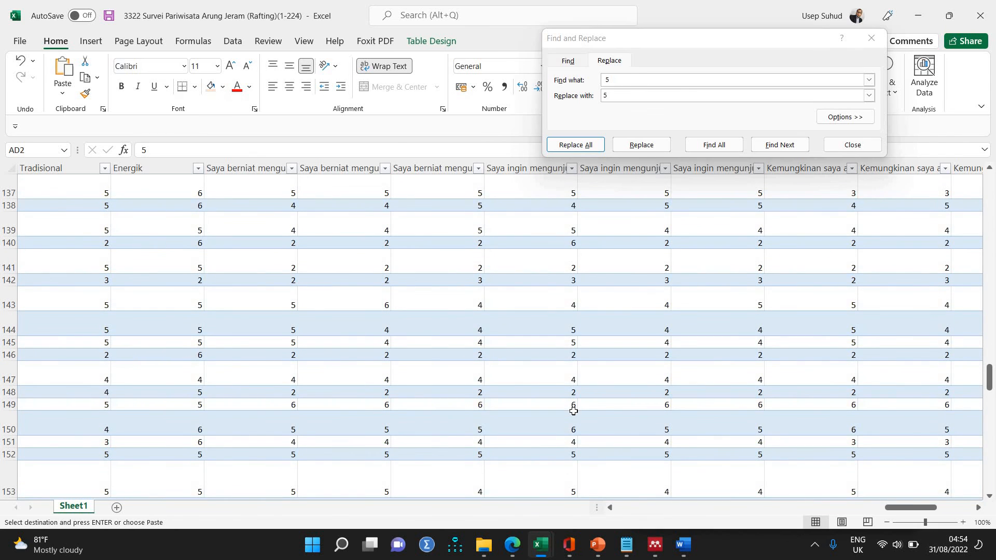
scroll(573, 411, down, 20)
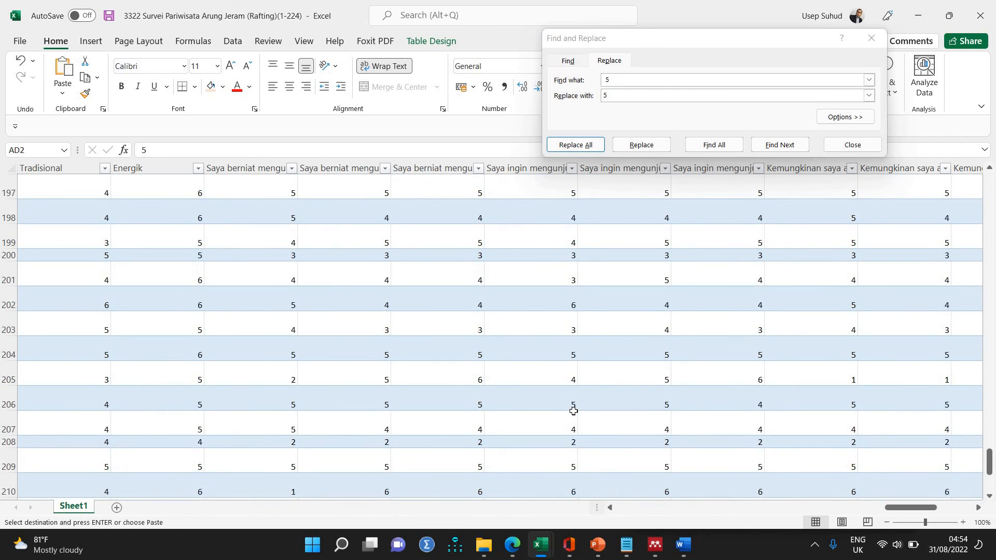
scroll(573, 411, down, 5)
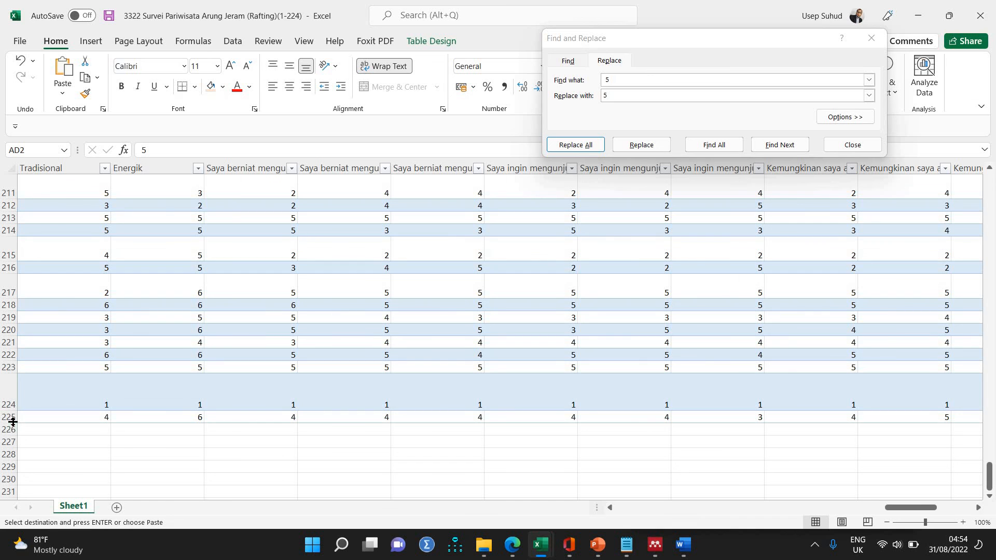
scroll(418, 470, up, 20)
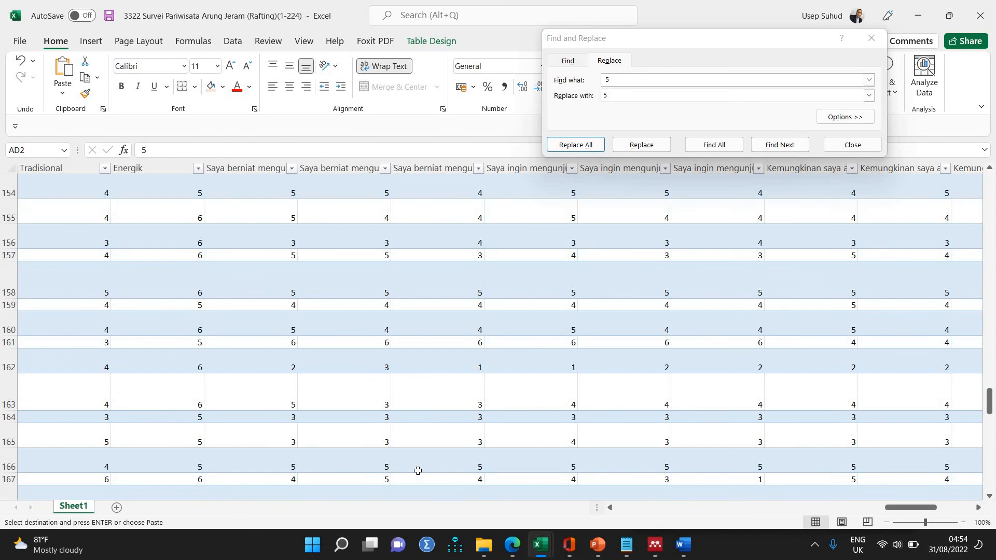
scroll(418, 470, up, 5)
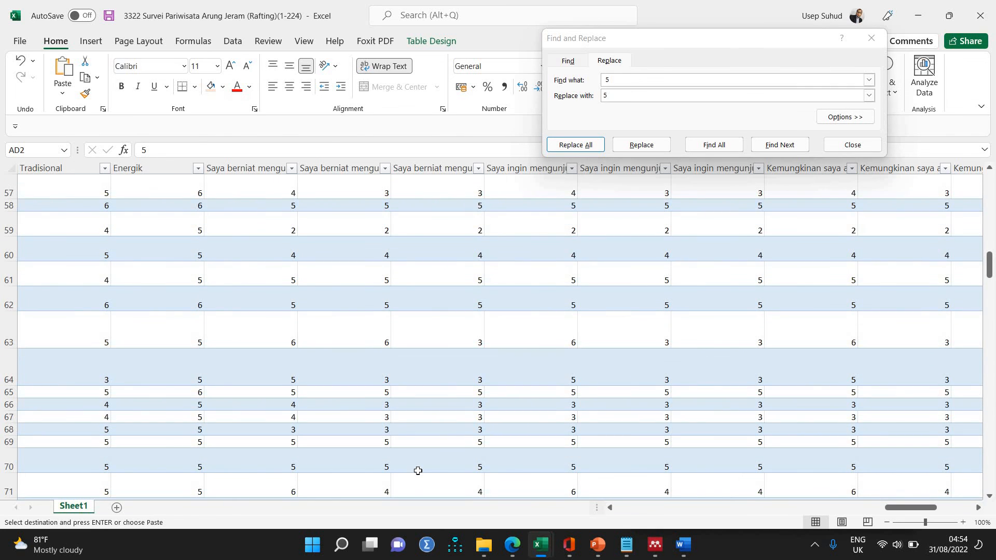
scroll(417, 470, up, 10)
scroll(418, 471, up, 10)
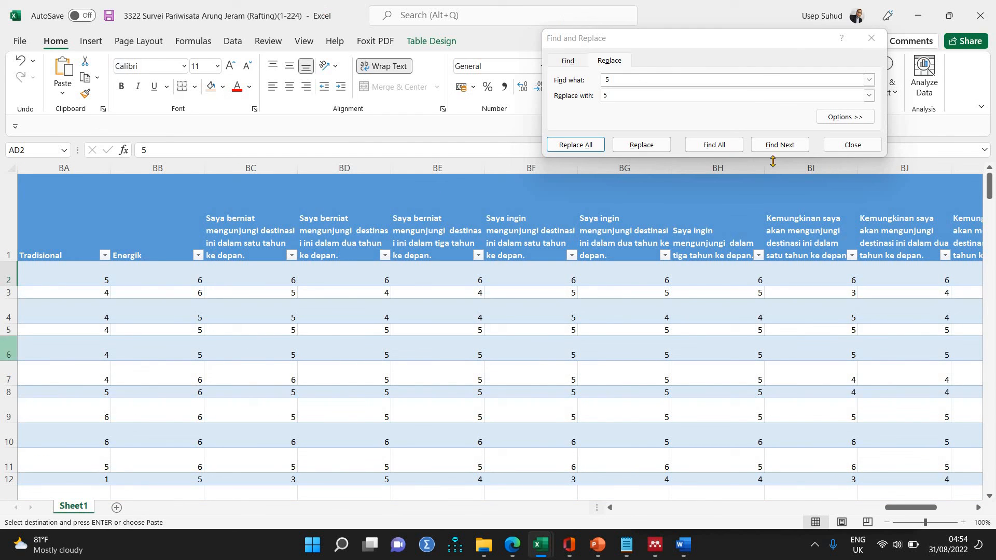
click(854, 147)
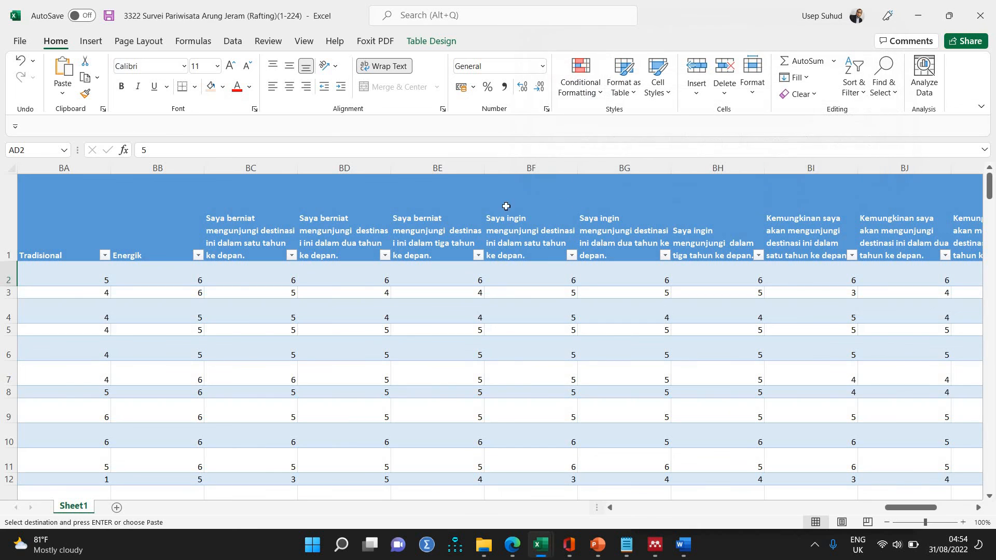
Try to turn off text wrapping for the whole sheet.
click(11, 166)
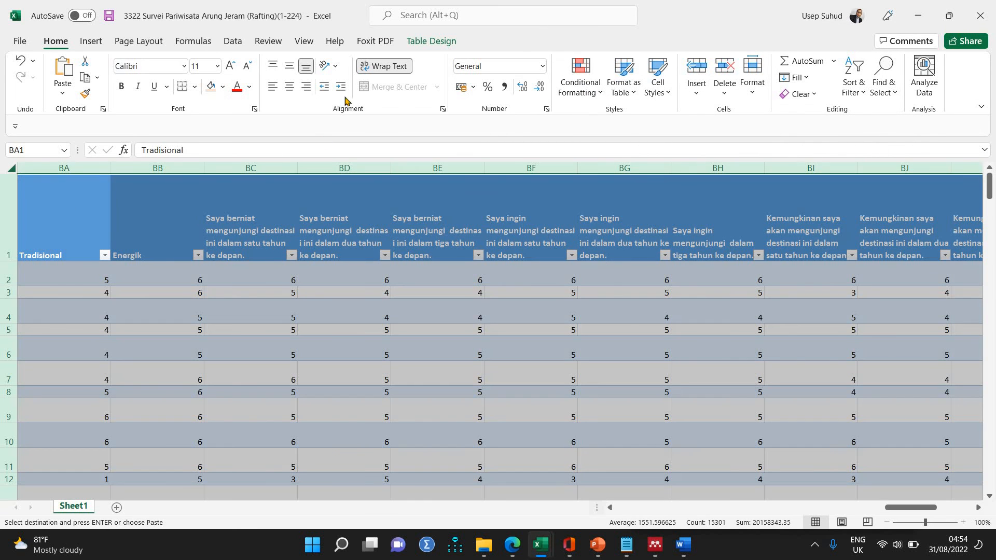
click(381, 71)
click(381, 72)
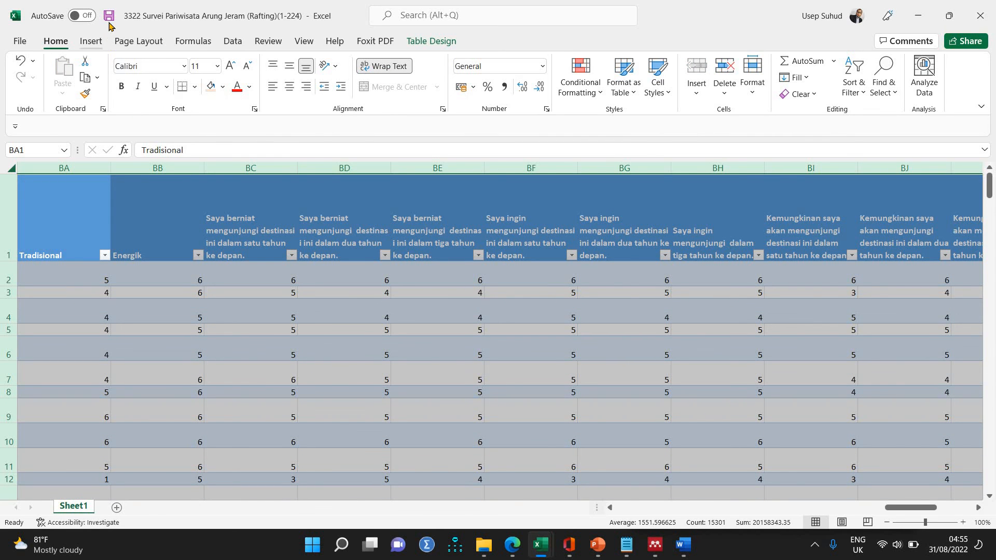
Switch to IBM SPSS Statistics, dismiss the error report without sending it, and open the Aug 23, 2022 auto-recovery restore point.
click(428, 549)
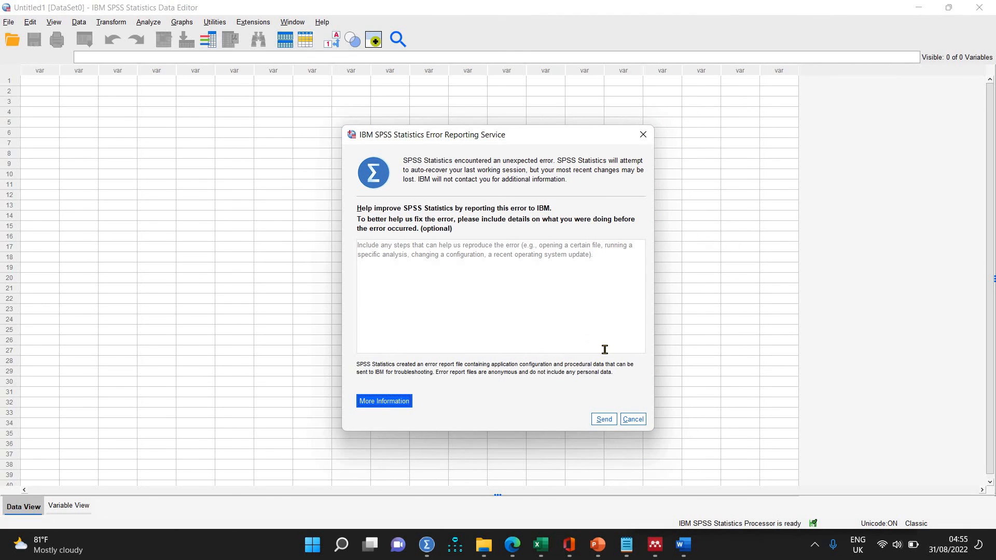
click(635, 418)
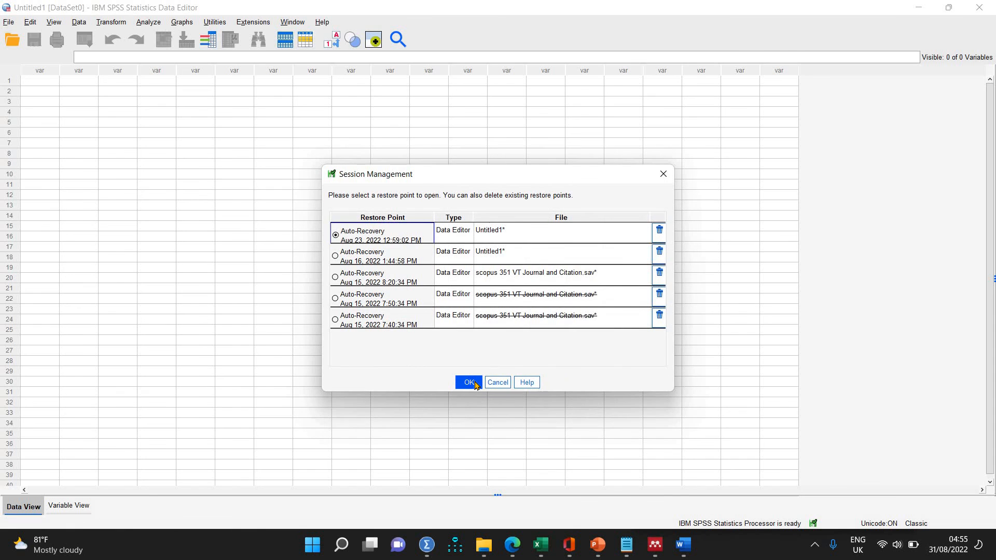
click(472, 385)
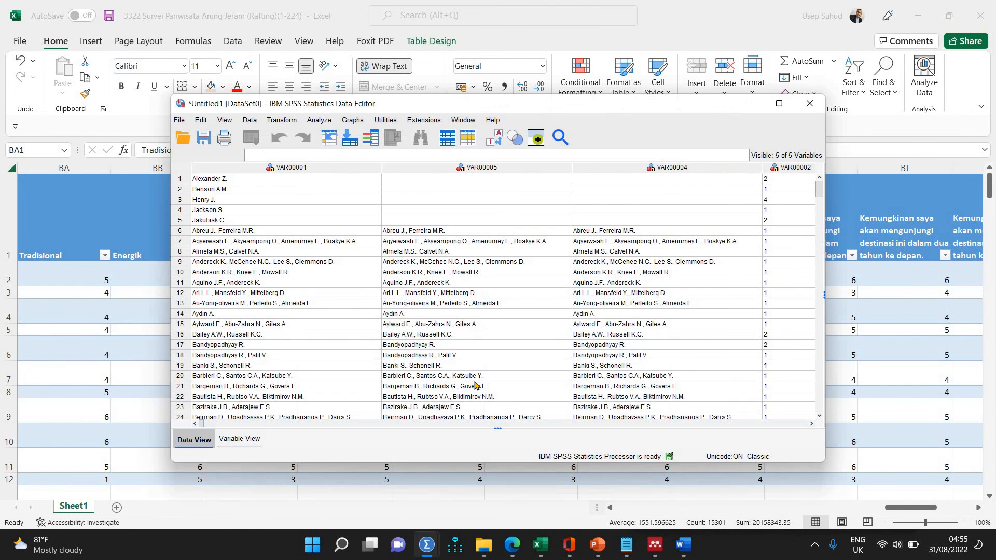
Create a new empty data file and maximize its Data Editor window.
click(179, 120)
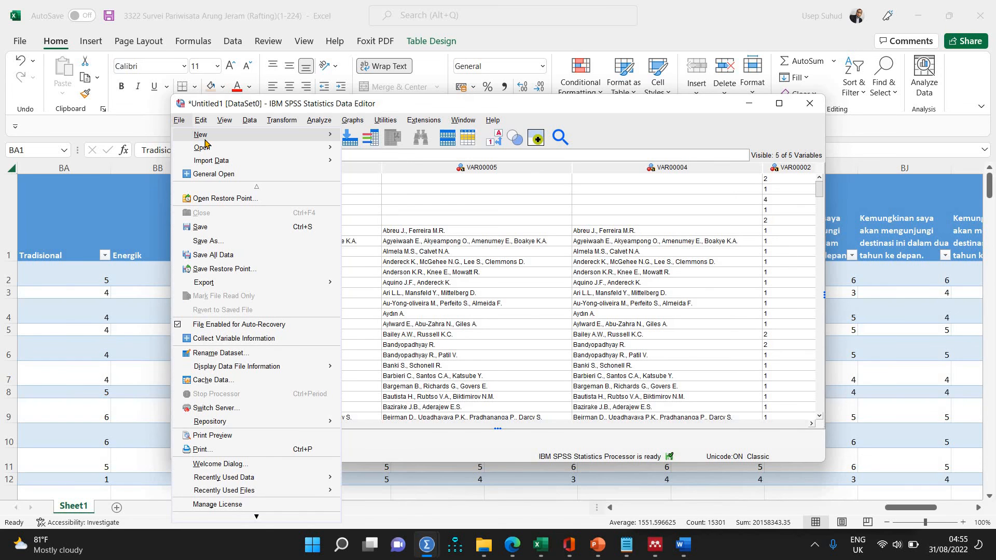
mouse_move(209, 139)
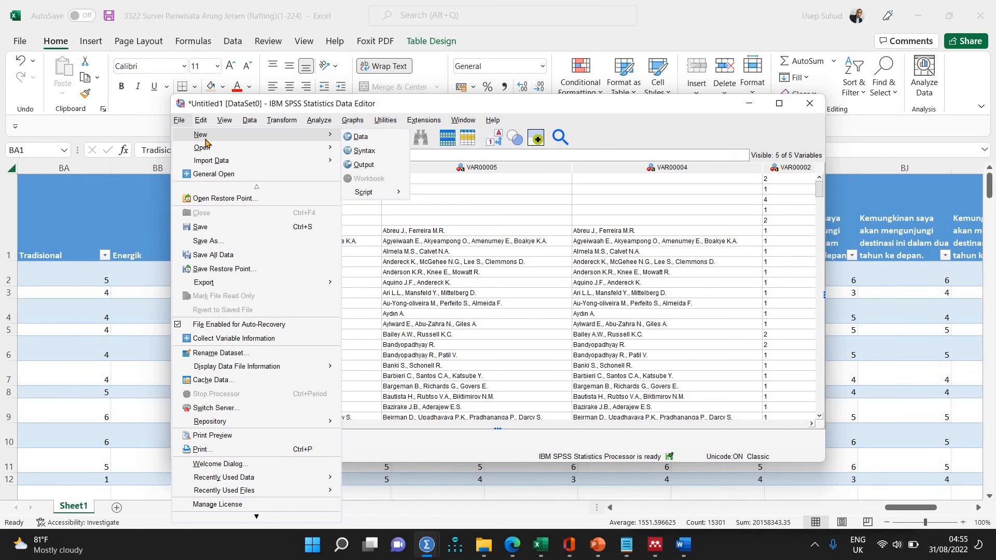
click(361, 137)
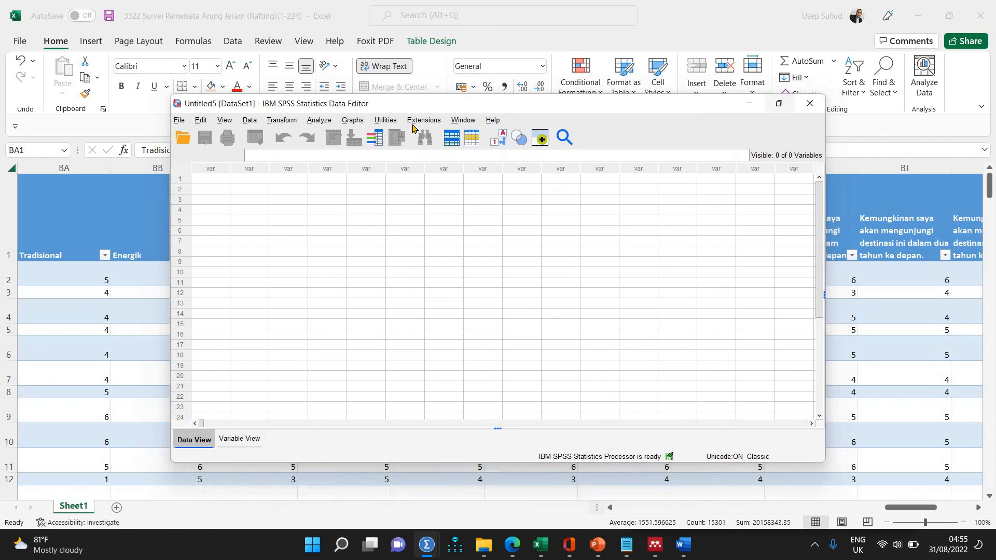
click(780, 104)
Start an Excel data import and browse to the Downloads folder of the HP user directory.
click(9, 22)
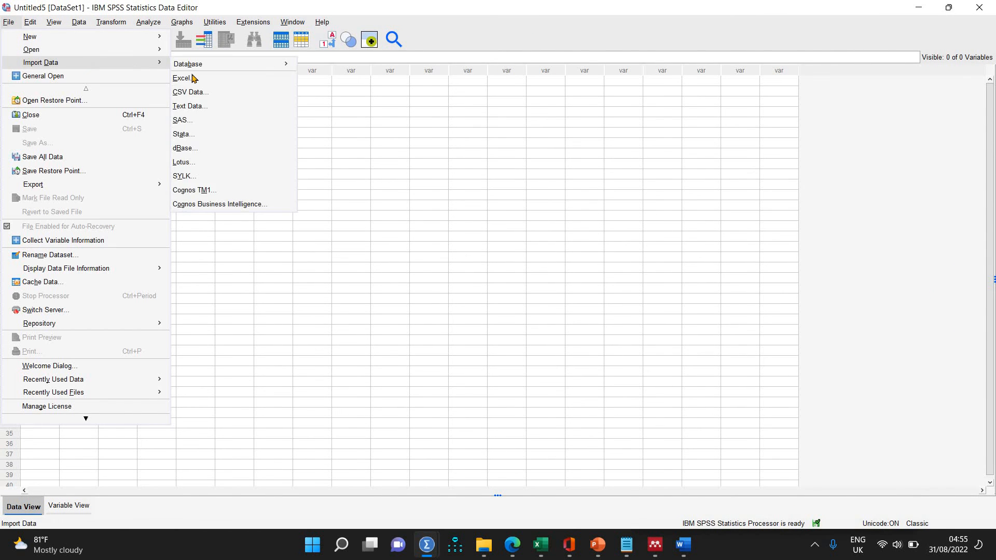
mouse_move(156, 62)
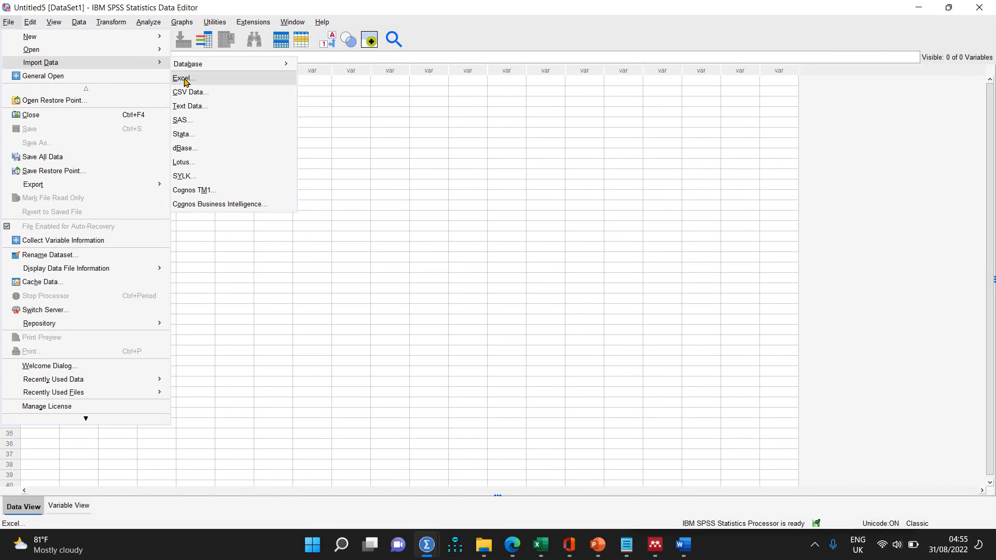
click(183, 78)
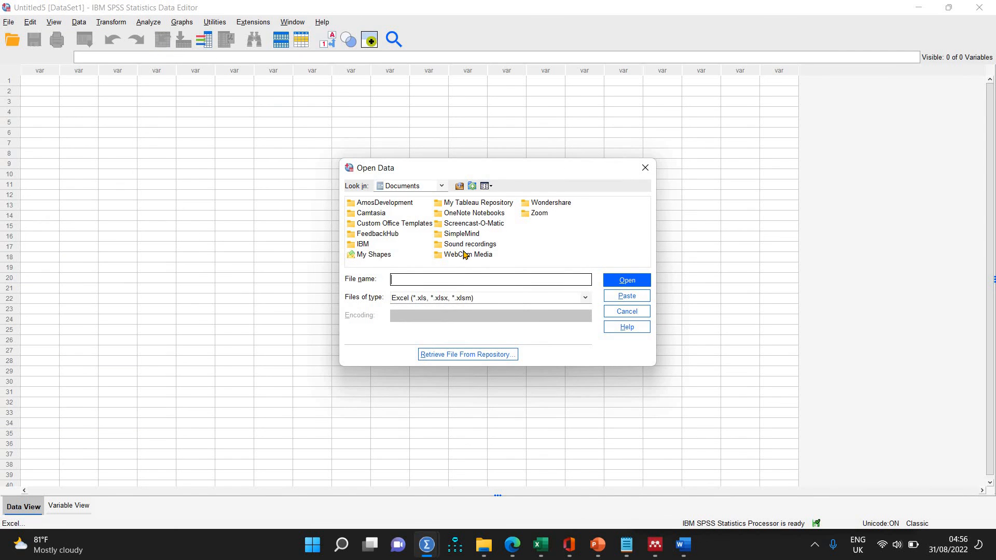
click(460, 186)
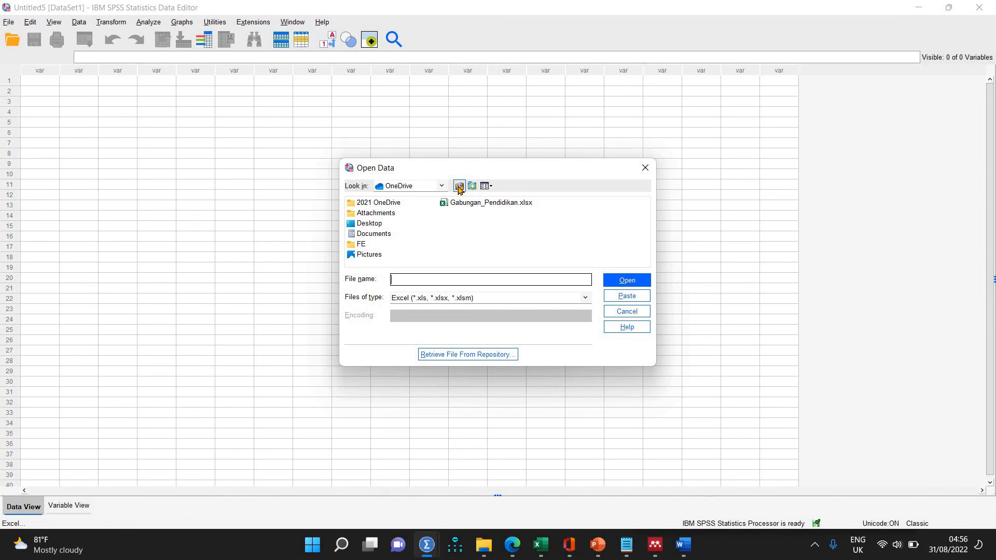
click(459, 188)
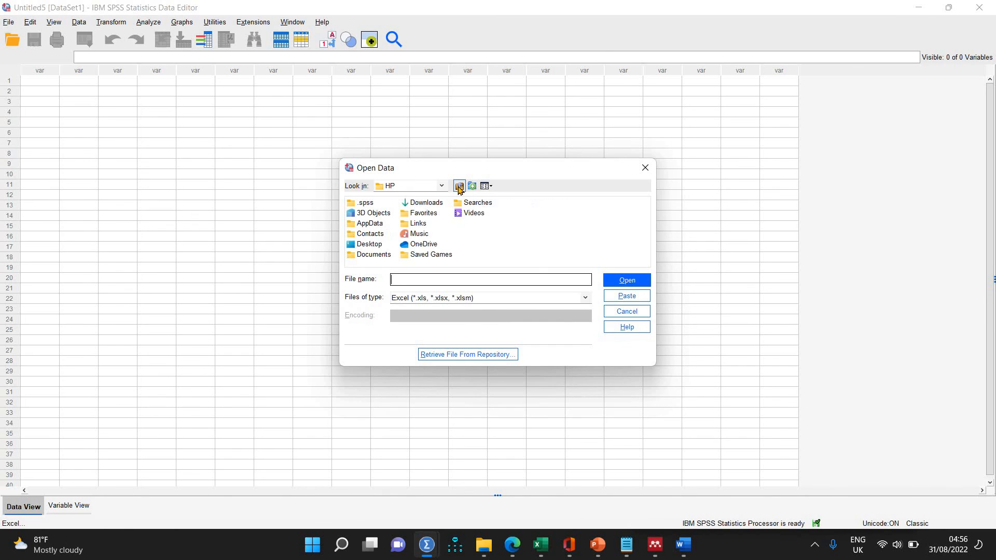
double_click(427, 203)
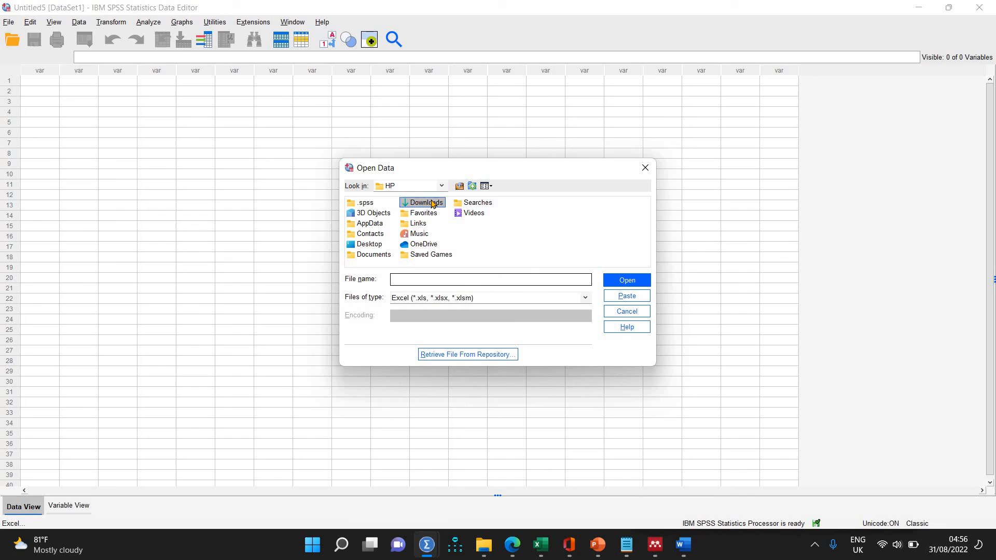
Import the workbook "3322 Survei Pariwisata Arung Jeram (Rafting)(1-224).xlsx" using the offered read settings.
click(438, 279)
text(3)
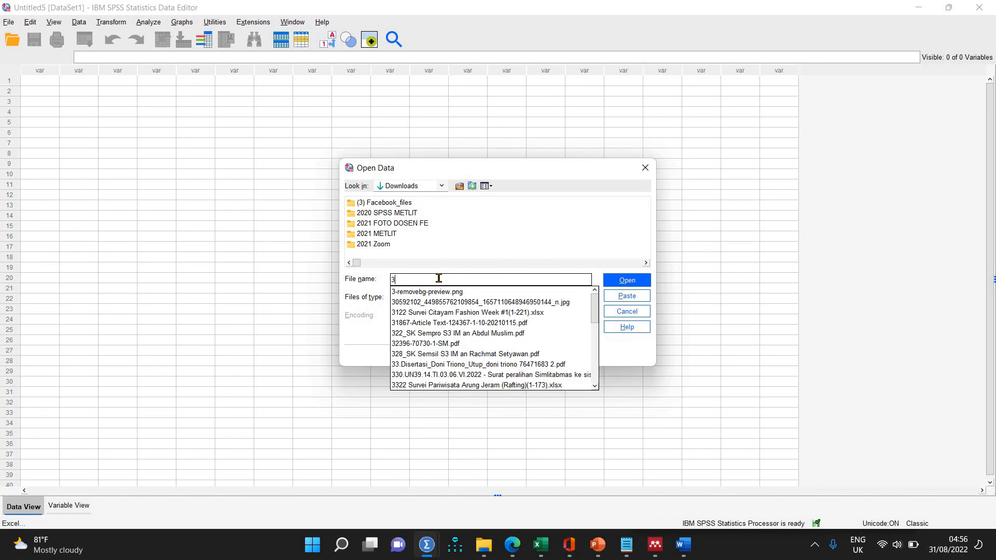
text(3)
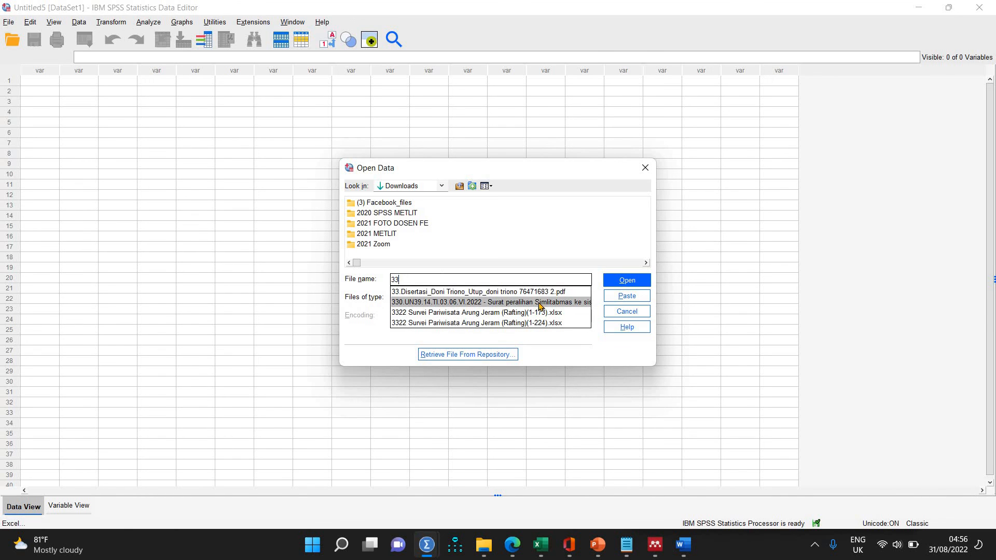
text(22)
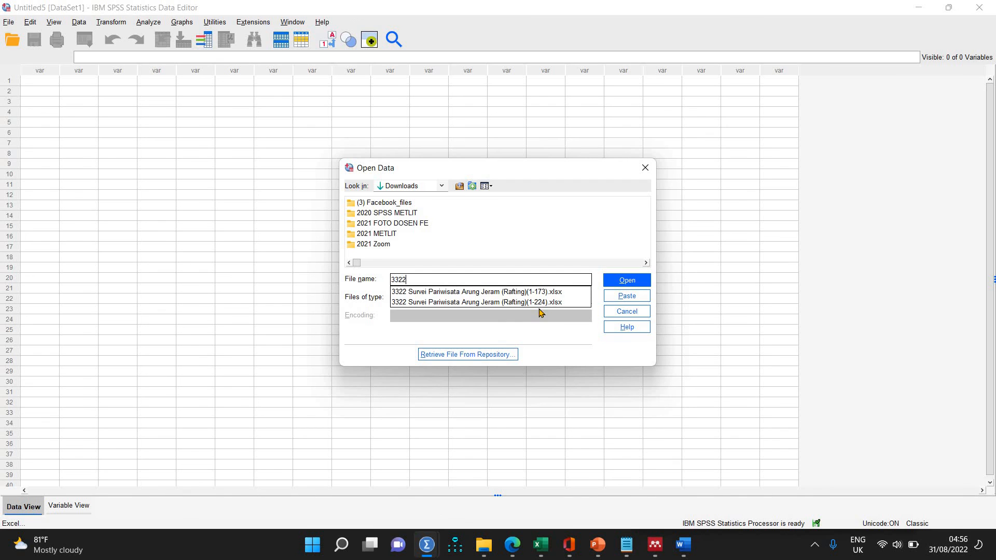
click(542, 305)
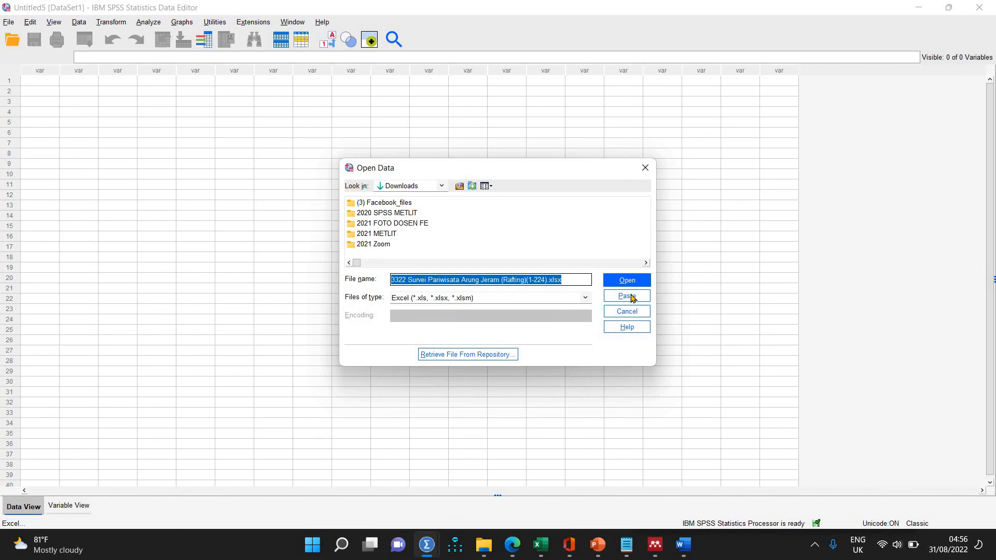
click(637, 285)
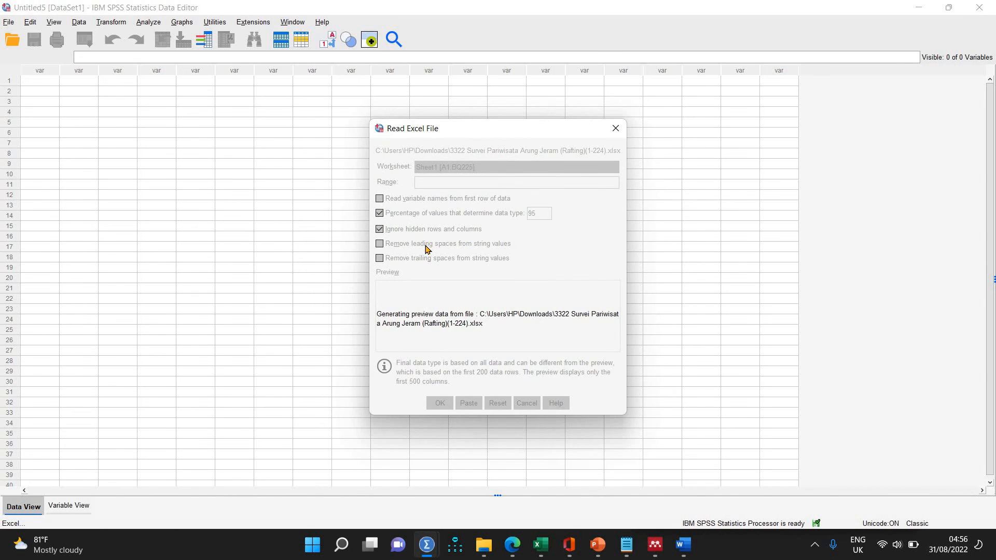
click(438, 404)
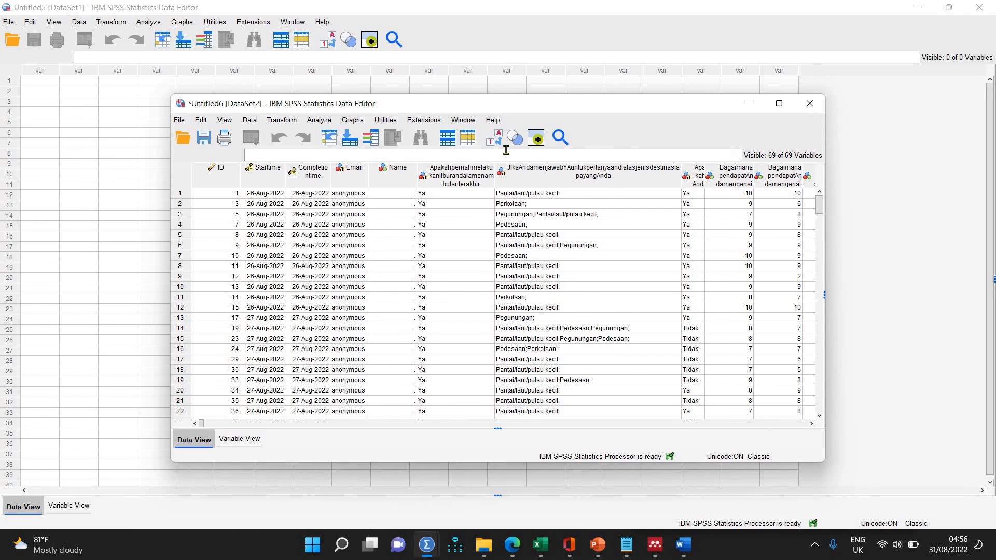
Maximize the imported dataset, look through its survey answer columns, and display the variable definitions.
click(779, 106)
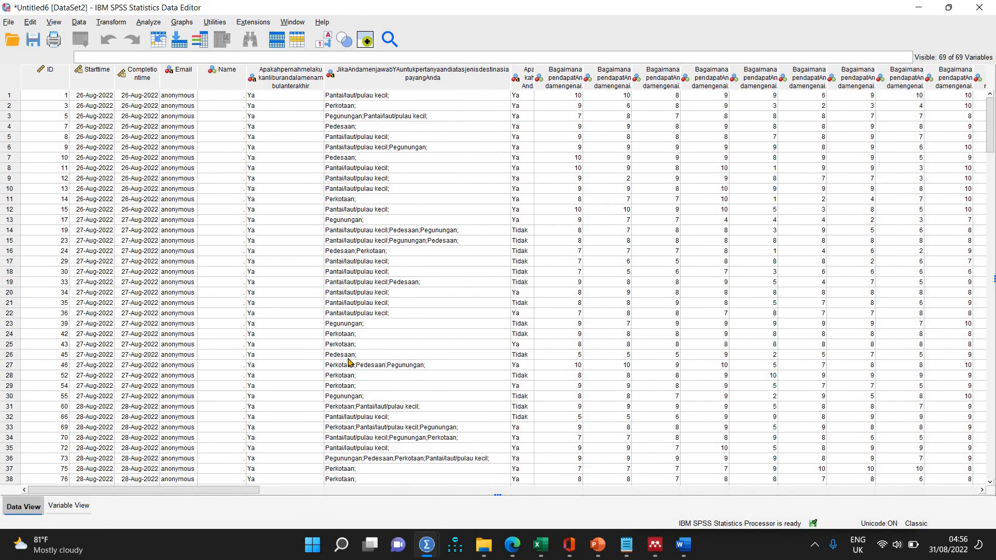
scroll(369, 403, right, 5)
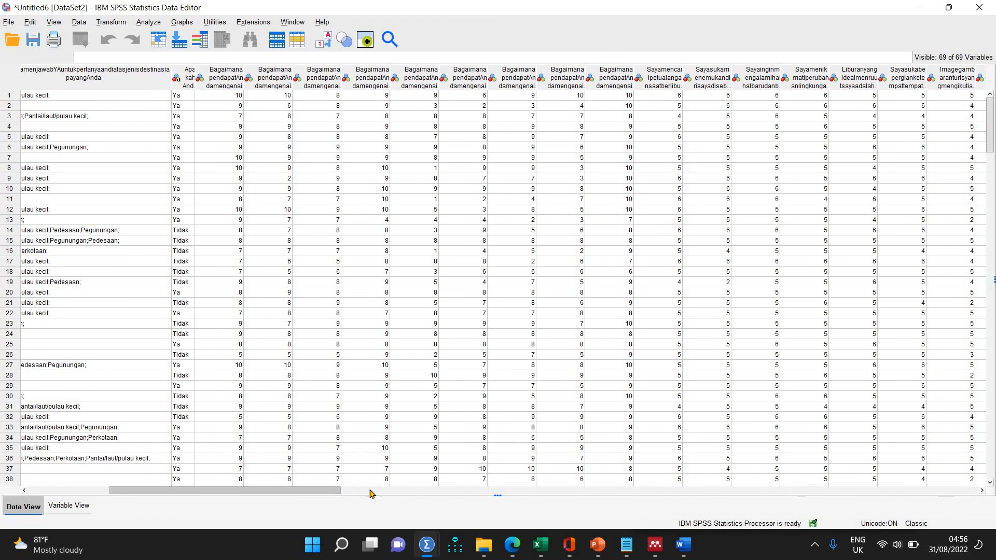
scroll(391, 494, right, 1)
scroll(391, 493, right, 1)
scroll(231, 490, left, 5)
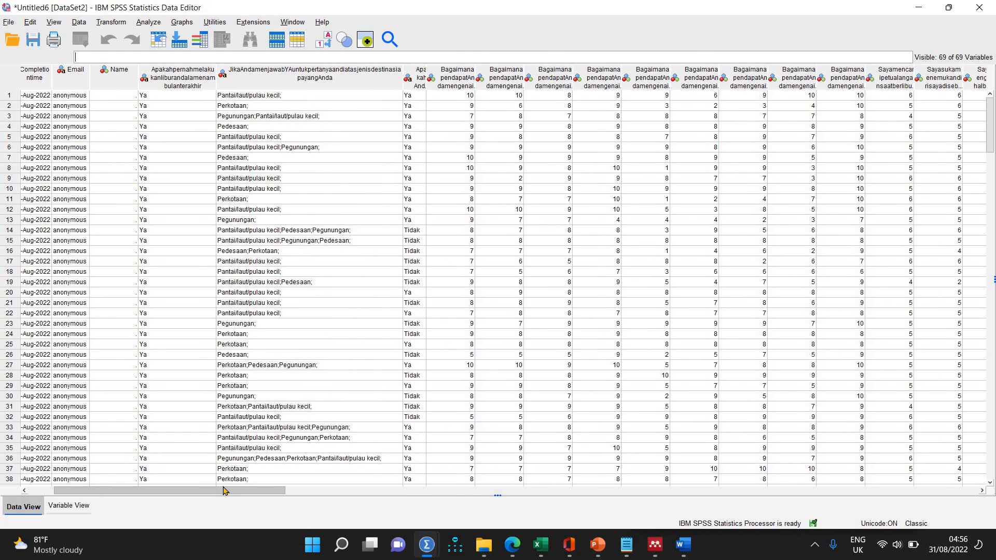
click(68, 508)
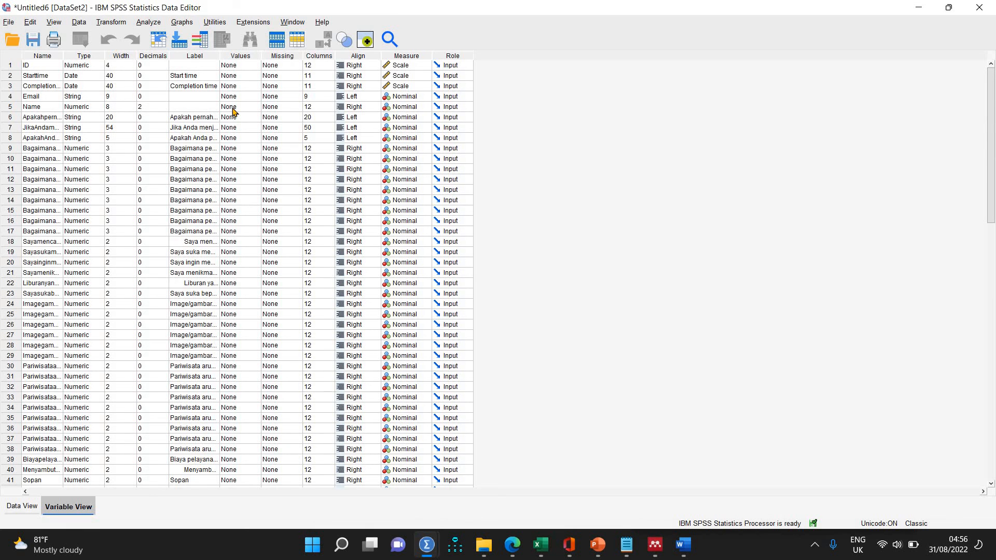
Widen the Label column of the variable definitions until the survey question texts are mostly readable.
click(18, 508)
click(70, 507)
drag(220, 56, 423, 57)
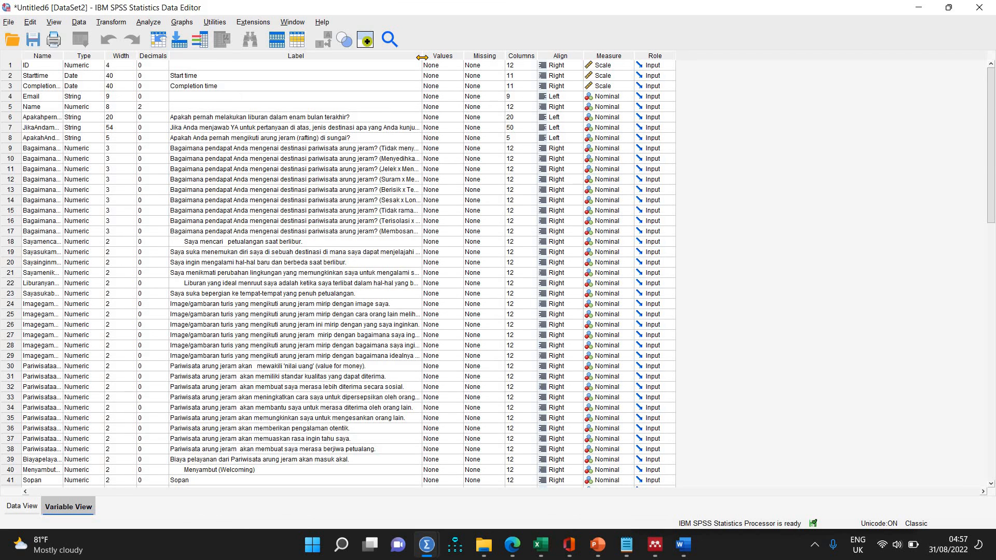
drag(423, 57, 454, 67)
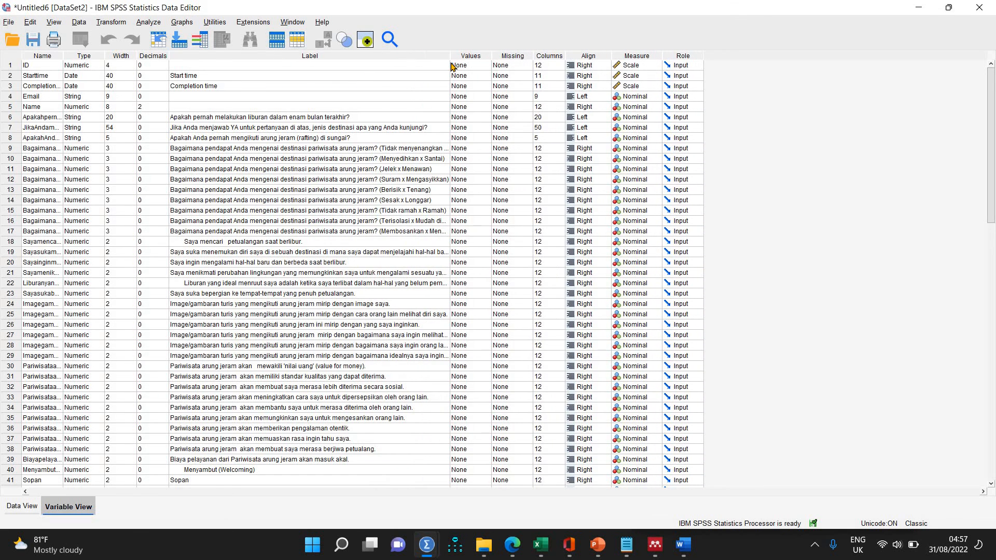
Switch to the rafting survey form in Edge and examine the answer scales of its questions, from the 0–10 ratings to question 13.
click(514, 546)
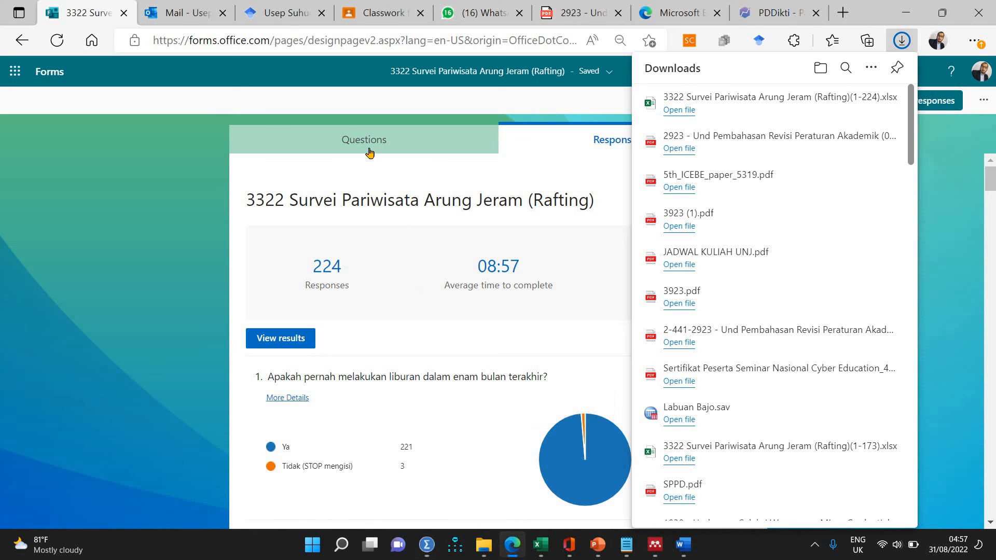
click(370, 151)
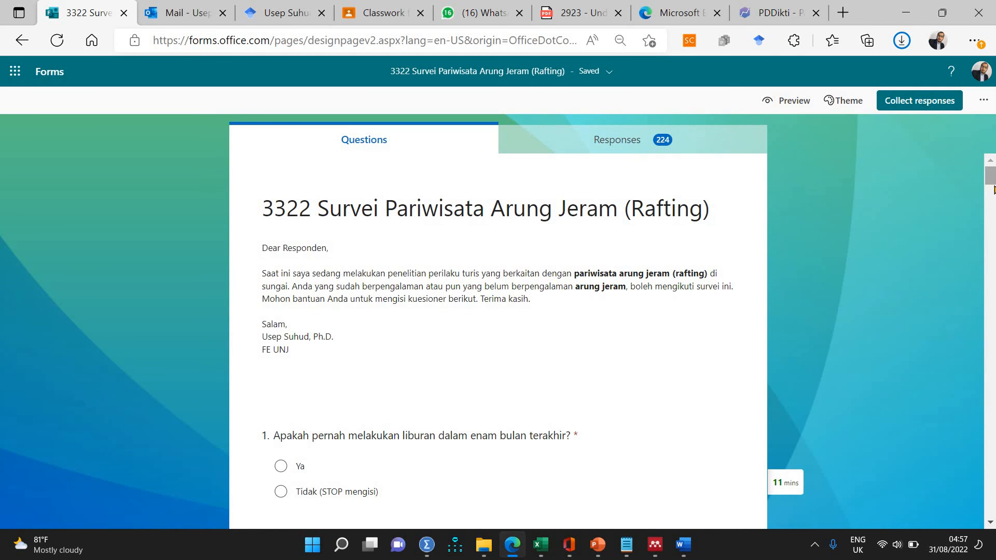
scroll(994, 190, down, 10)
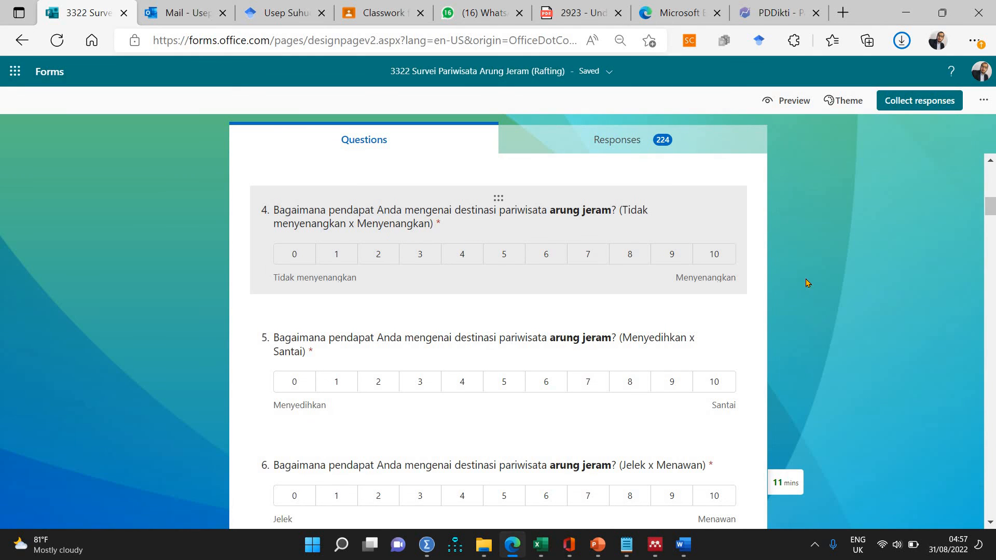
scroll(993, 217, down, 1)
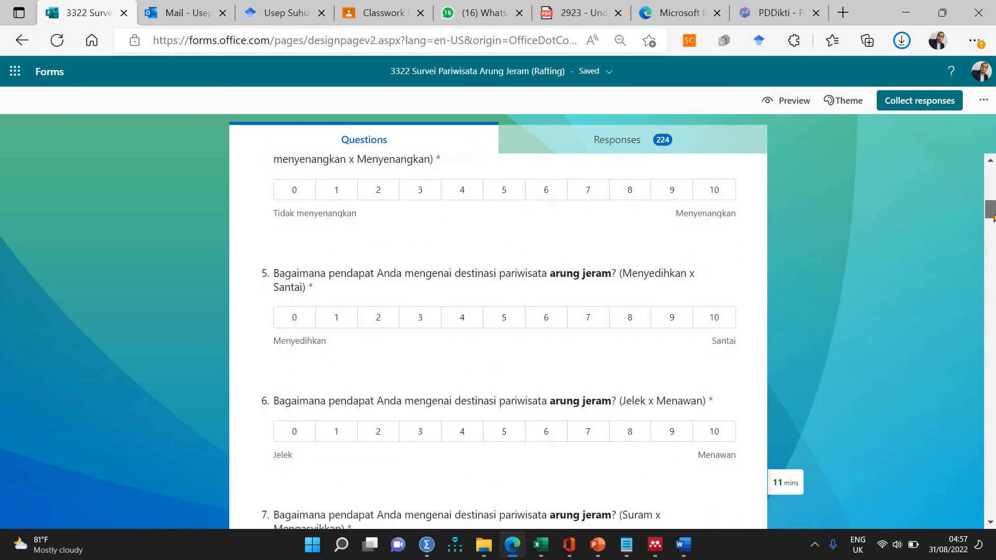
scroll(994, 214, up, 1)
scroll(994, 215, up, 2)
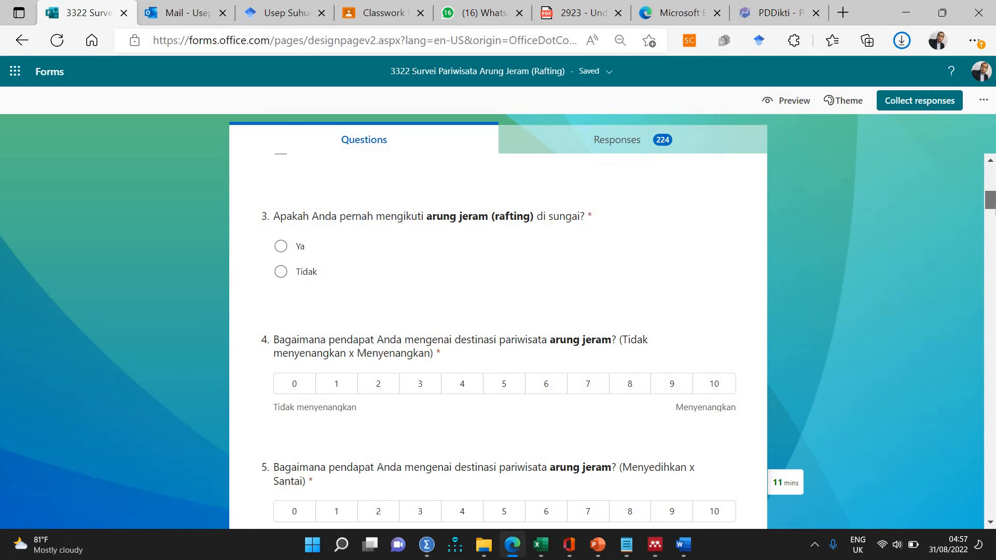
scroll(993, 215, down, 2)
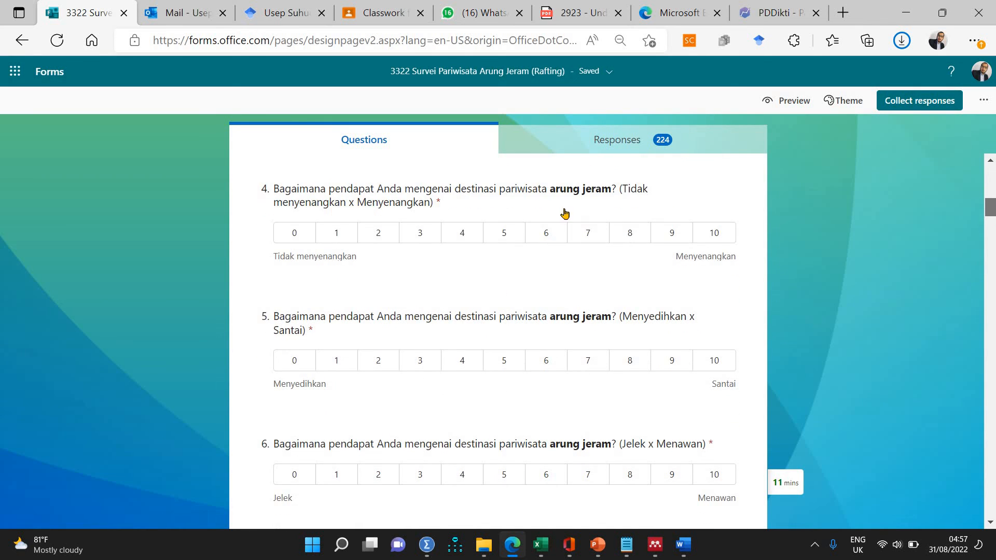
scroll(992, 215, down, 1)
drag(992, 215, 992, 277)
scroll(602, 230, up, 3)
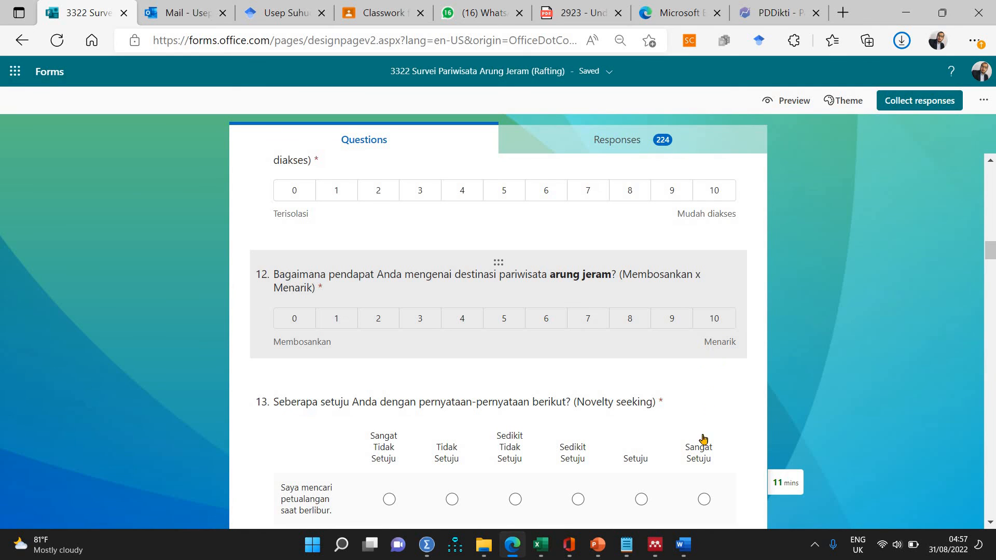
Return to the imported SPSS dataset and replace "Bagaimana pendapat Anda mengenai destinasi" in the row 9 variable's label with "Destinati".
mouse_move(545, 544)
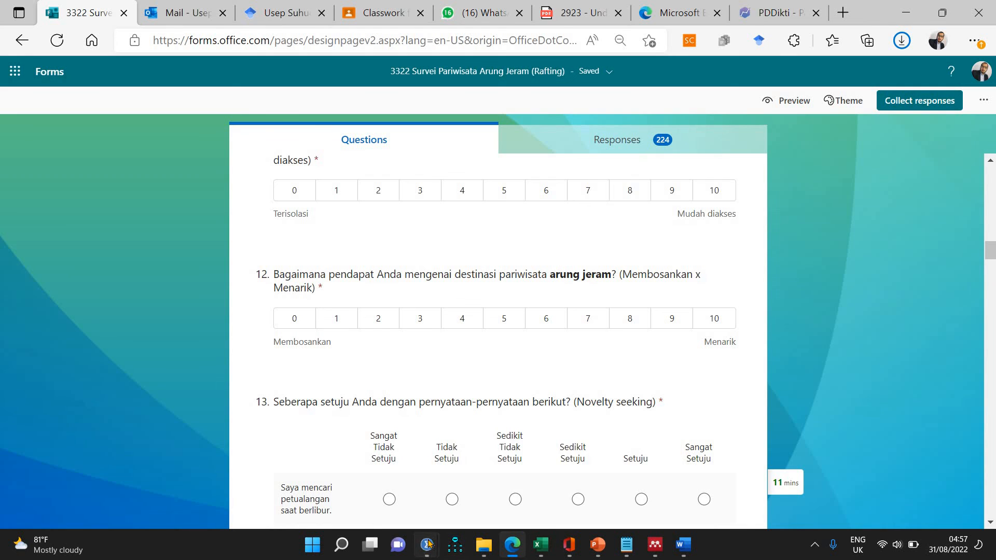
mouse_move(427, 543)
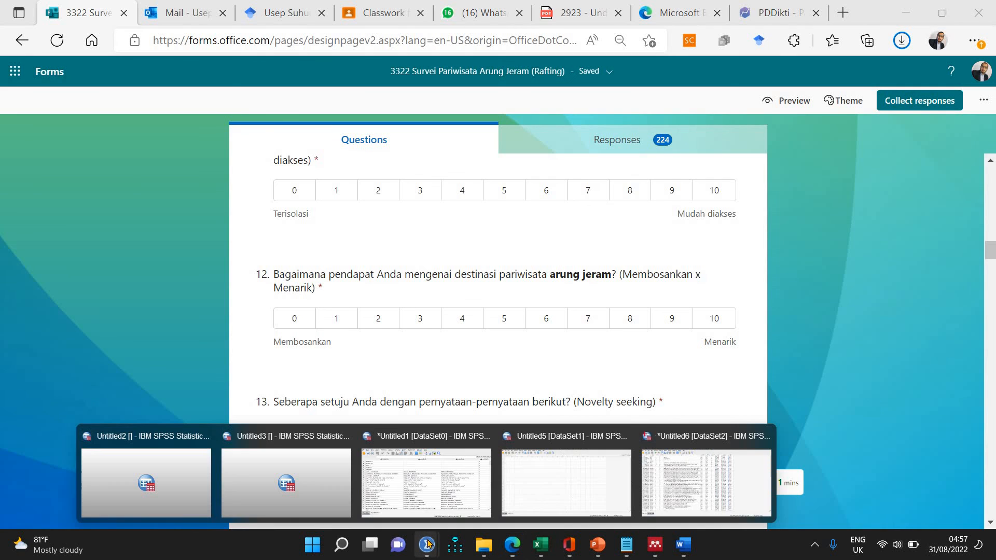
click(712, 496)
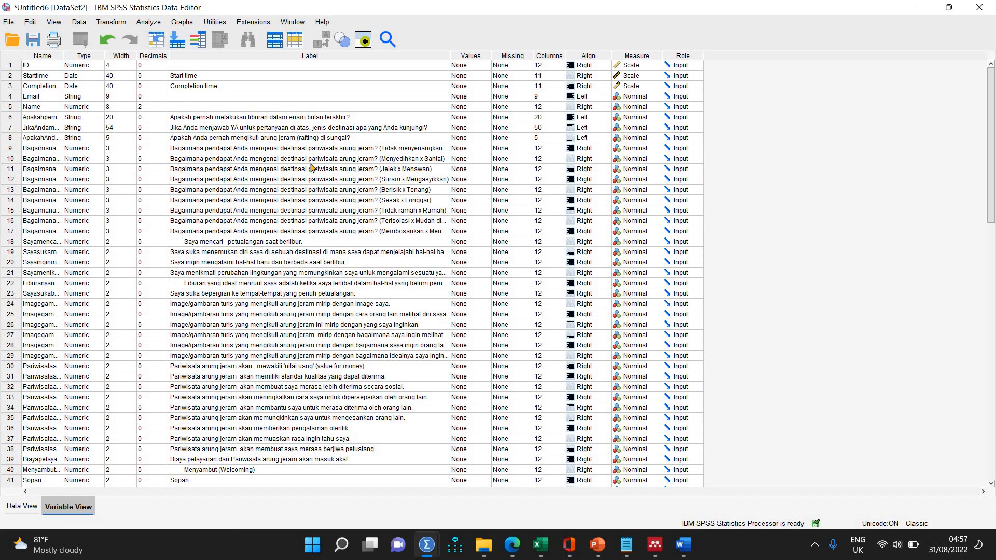
double_click(304, 148)
click(274, 148)
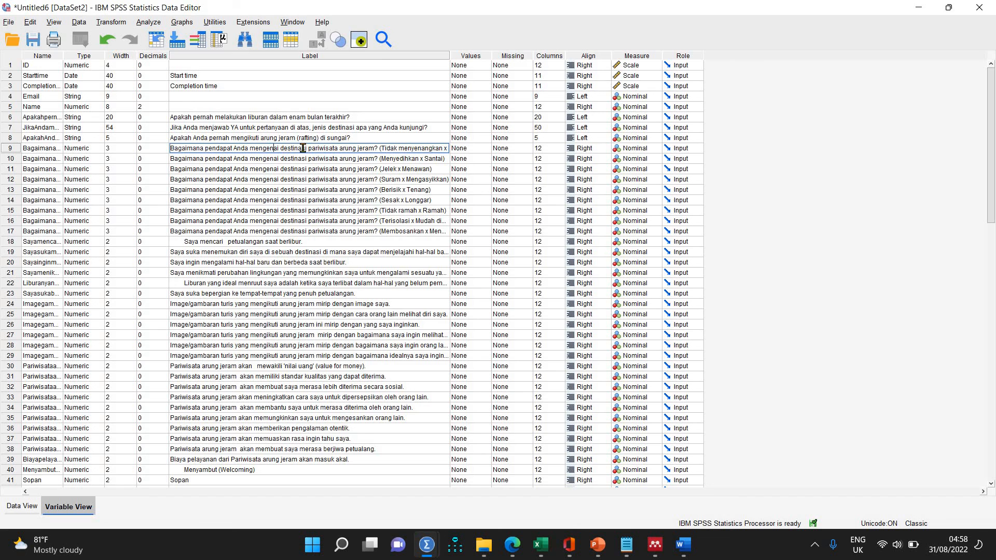
drag(202, 149, 147, 149)
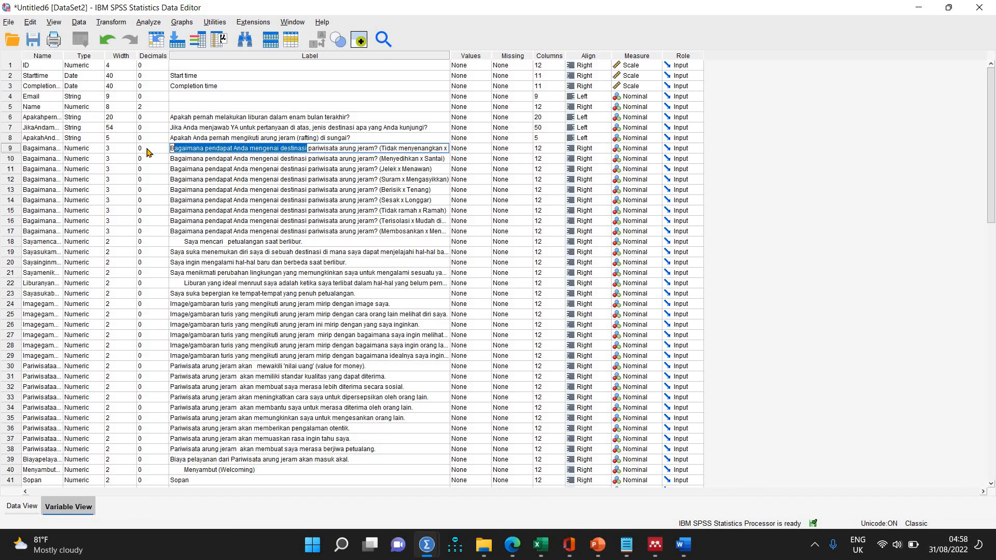
key(BackSpace)
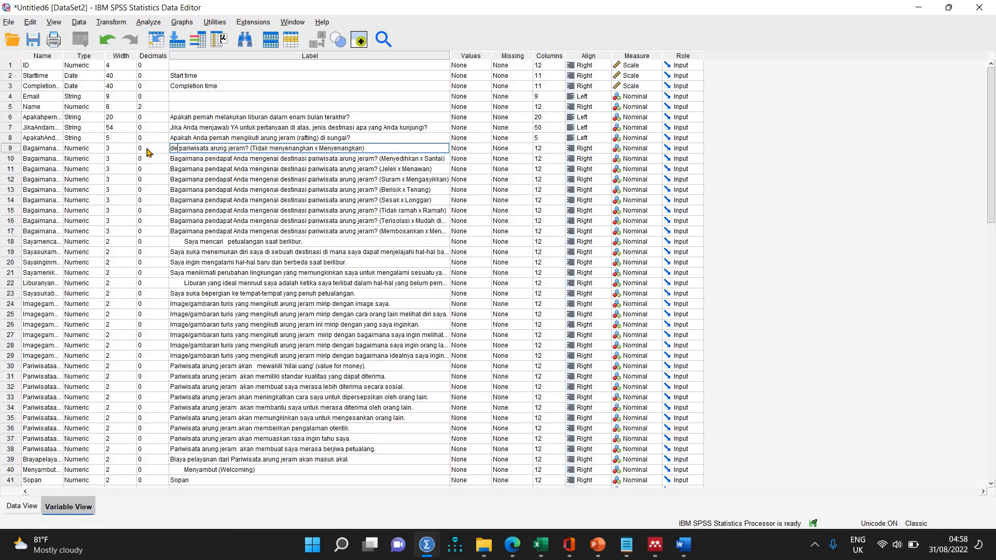
text(De)
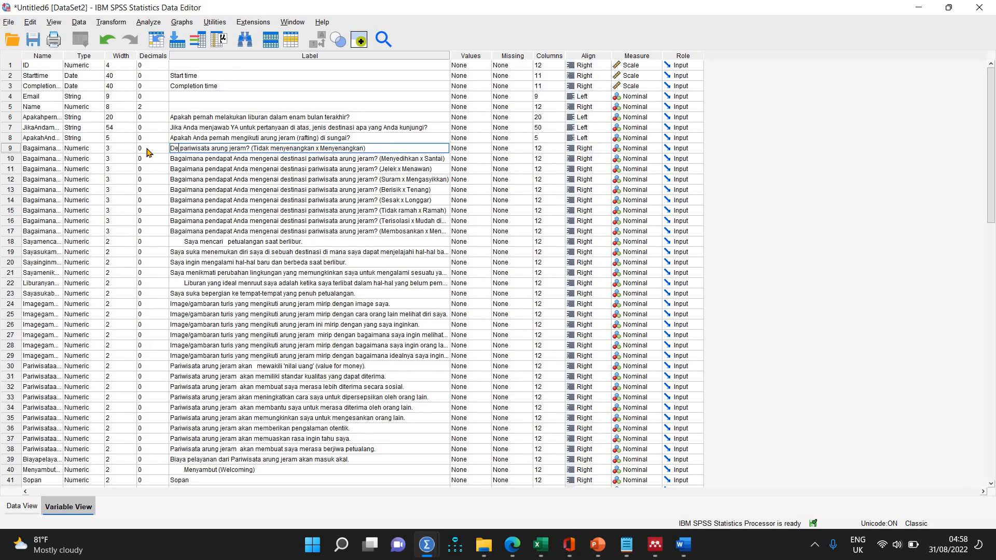
text(stinati)
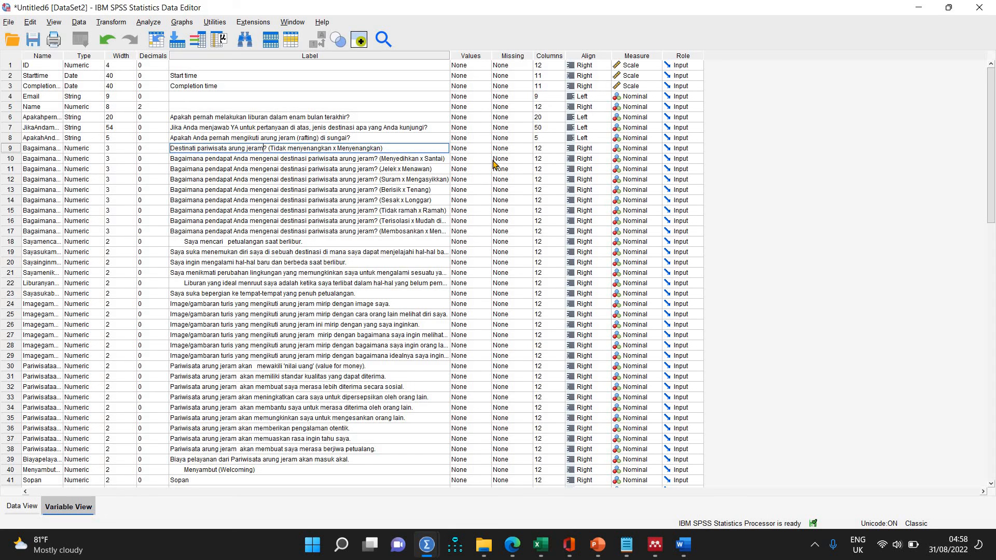
Reword the rest of the row 9 label to read "pariwisata arung jeram tidak menyenangkan/menyenangkan.", removing the question mark and parentheses.
key(Delete)
key(Delete)
key(Delete)
key(Delete)
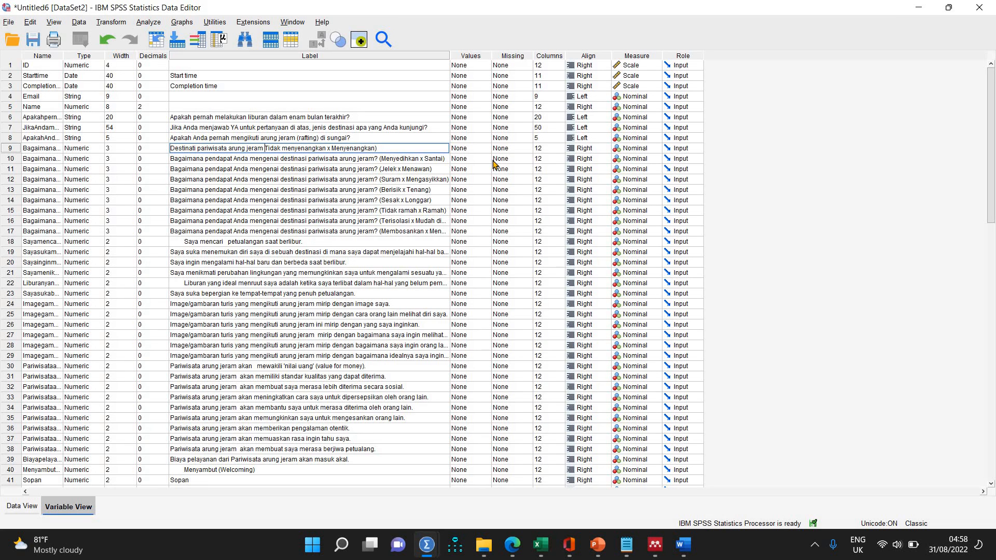
text(t)
key(BackSpace)
key(BackSpace)
key(BackSpace)
text(/)
key(Delete)
text(m)
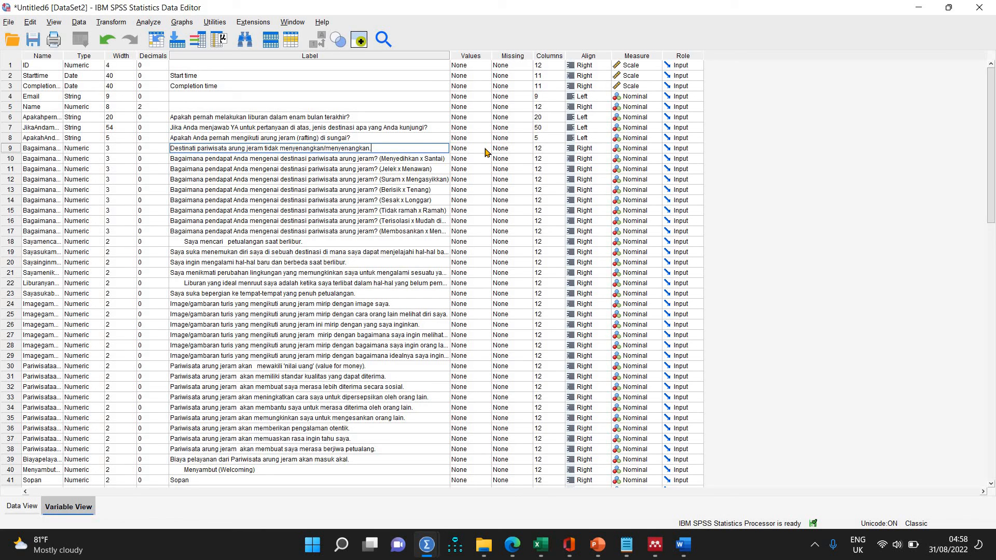
Open the value labels of the row 9 variable and add enough blank entries for an eleven-point scale.
click(486, 150)
click(487, 149)
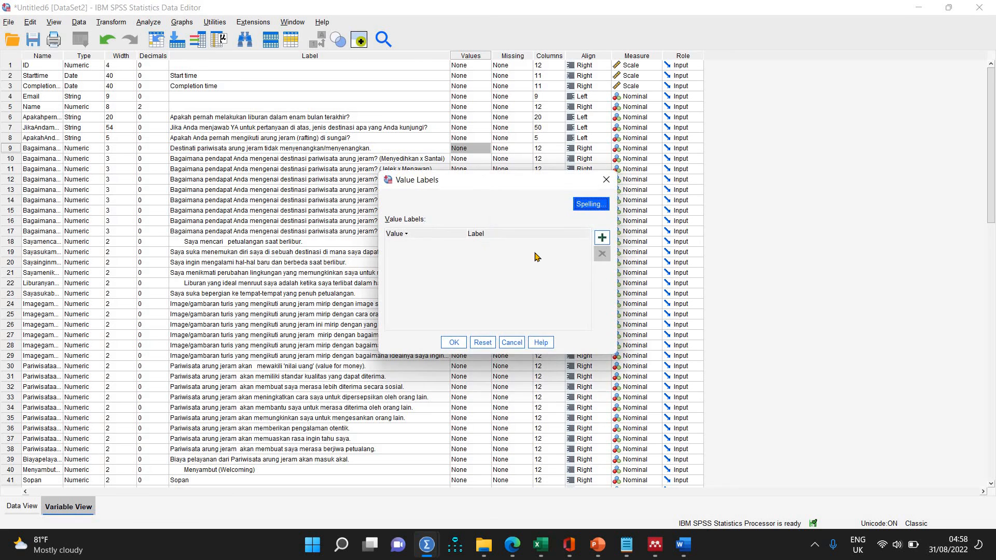
click(607, 240)
click(606, 240)
click(606, 240)
click(606, 239)
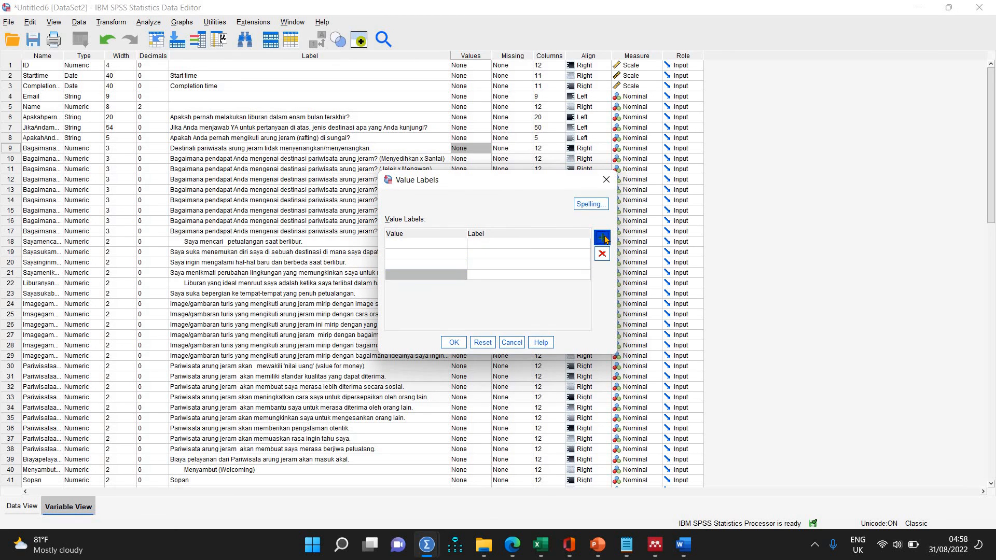
click(606, 240)
double_click(606, 240)
click(606, 240)
click(607, 240)
click(605, 237)
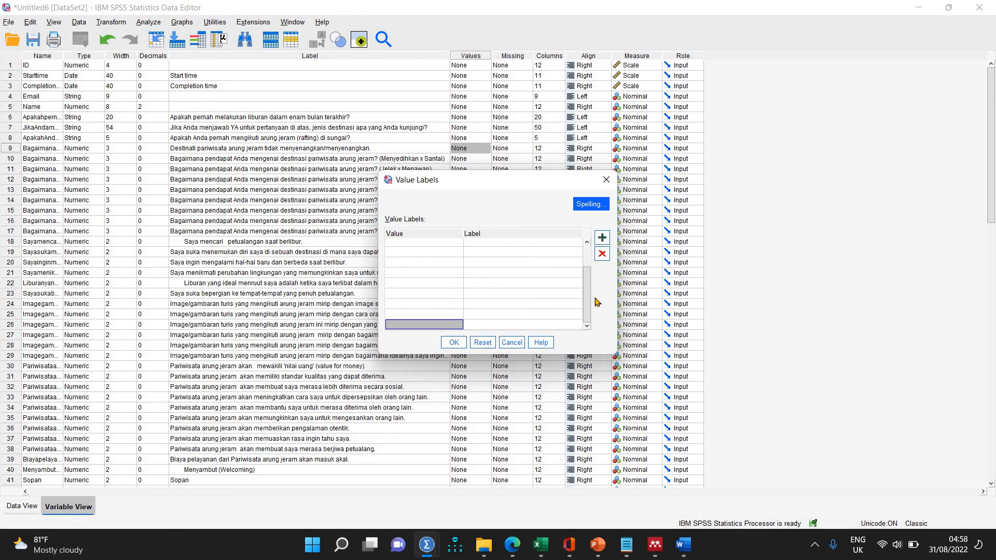
Fill the value entries with 0 through 10 in order and remove the leftover blank entry.
drag(590, 288, 592, 247)
click(453, 245)
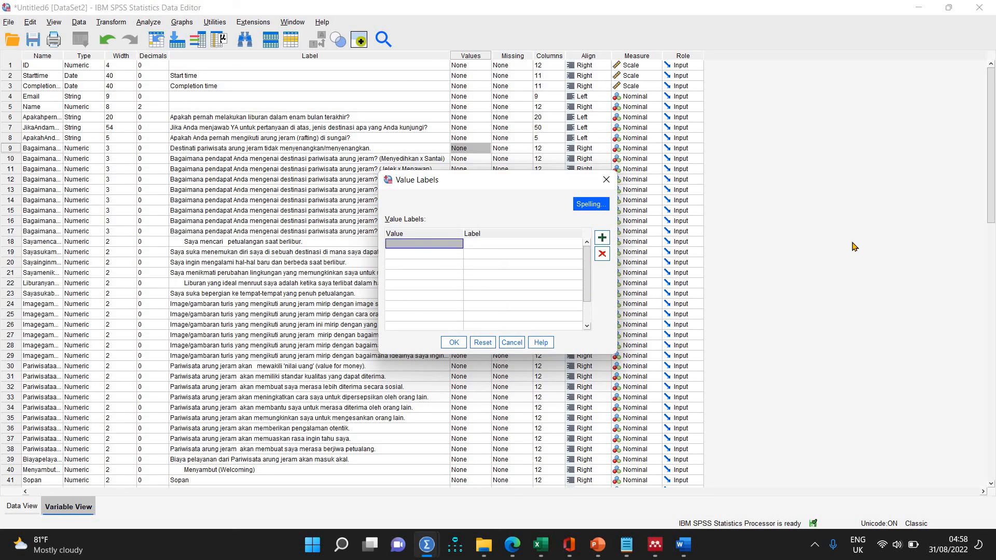
text(0)
key(Down)
text(1)
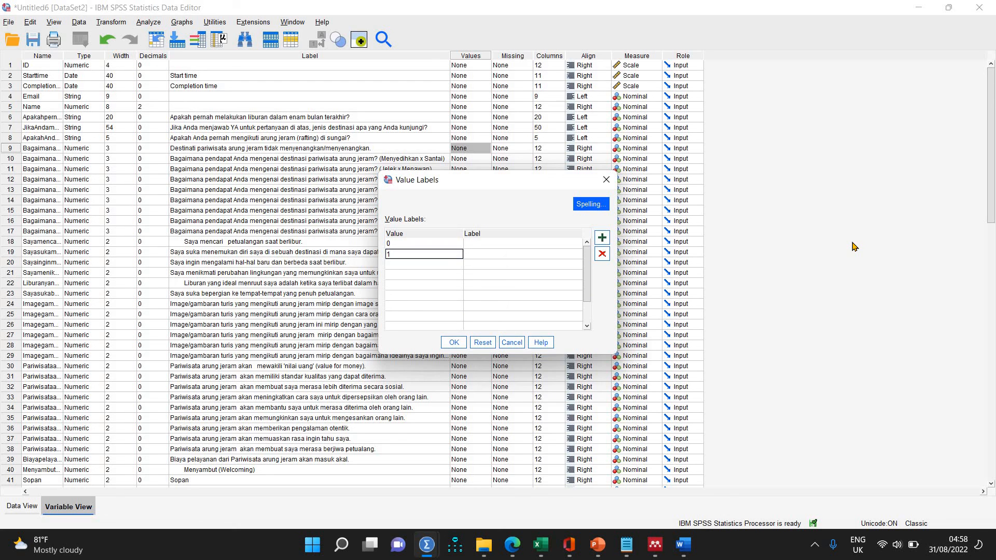
key(Down)
text(2)
key(Down)
text(3)
key(Down)
text(4)
key(Down)
text(5)
key(Down)
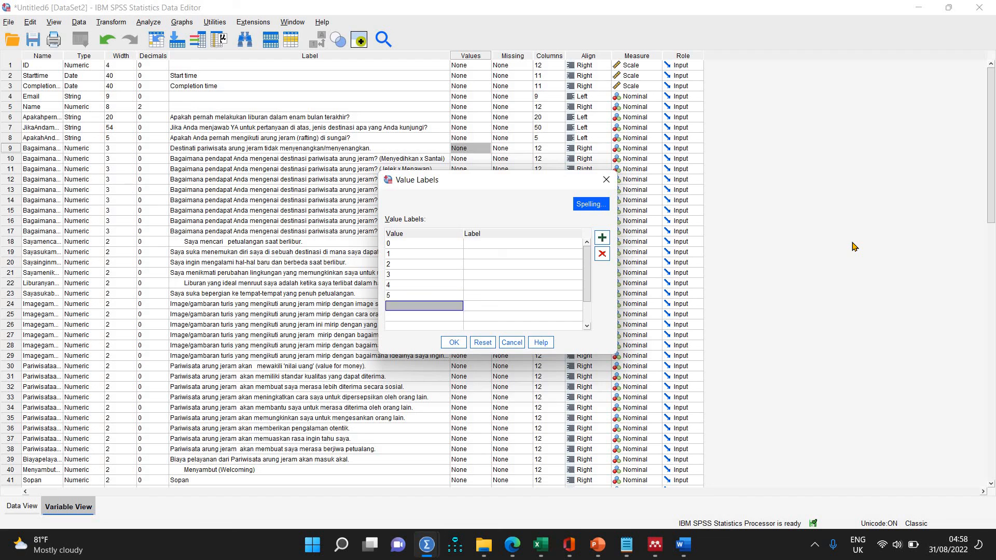
text(6 7)
key(Down)
text(8)
key(Down)
text(9)
key(Down)
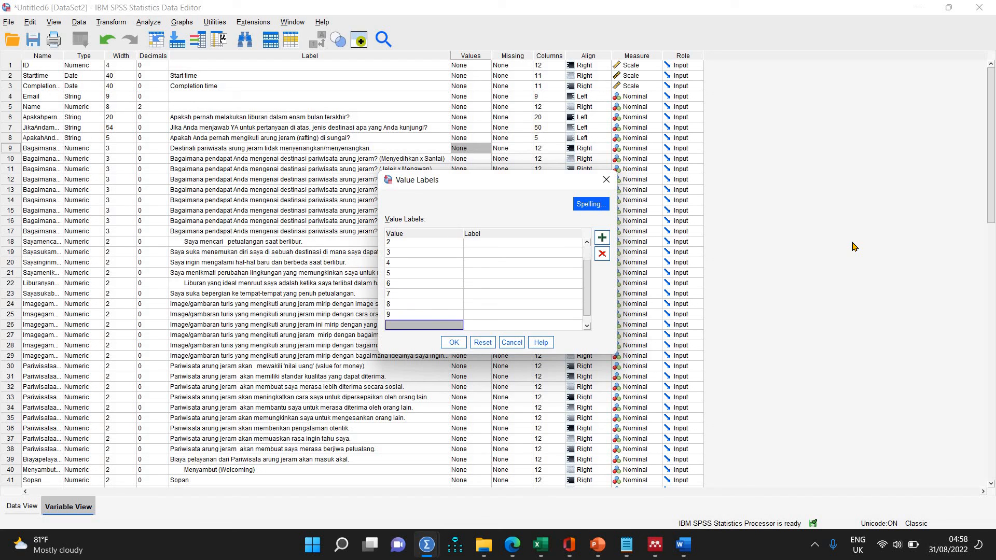
text(10)
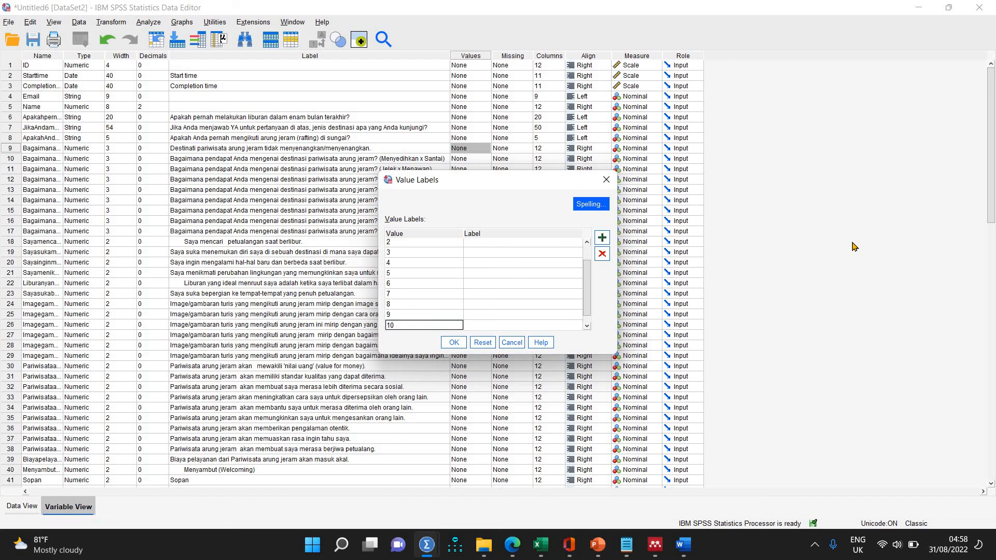
key(Down)
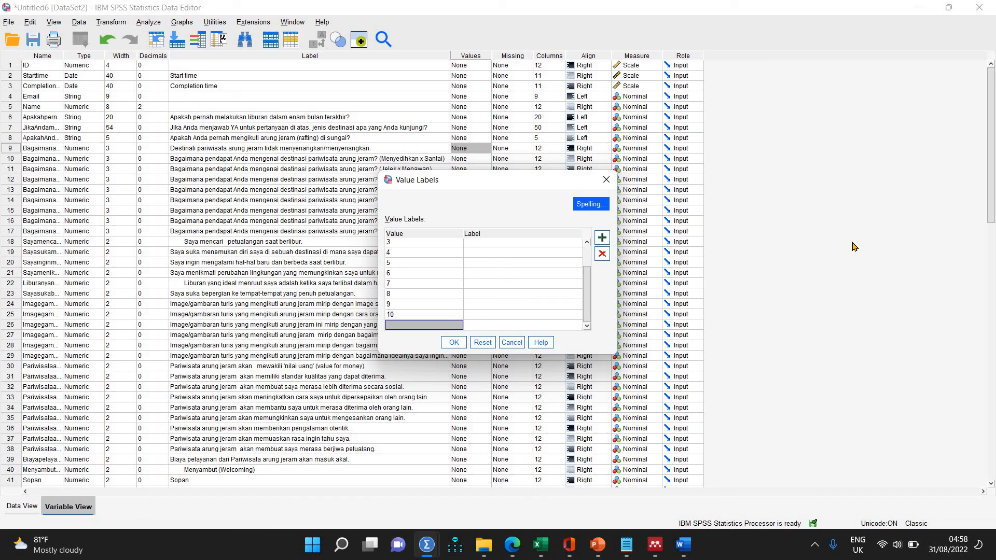
click(602, 253)
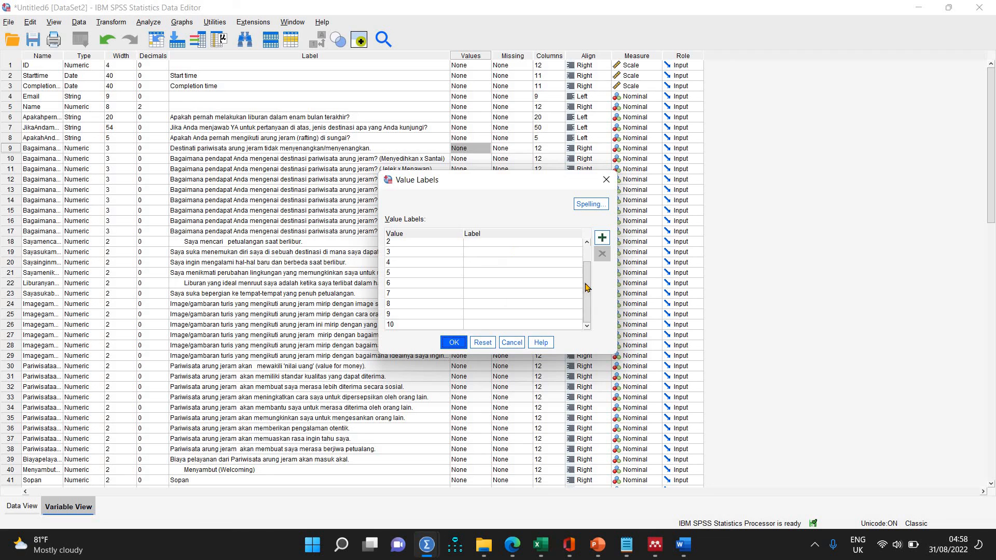
Enter "Menyenangkan" as the label of value 0 and of value 10 for the row 9 variable.
drag(586, 287, 591, 241)
click(518, 247)
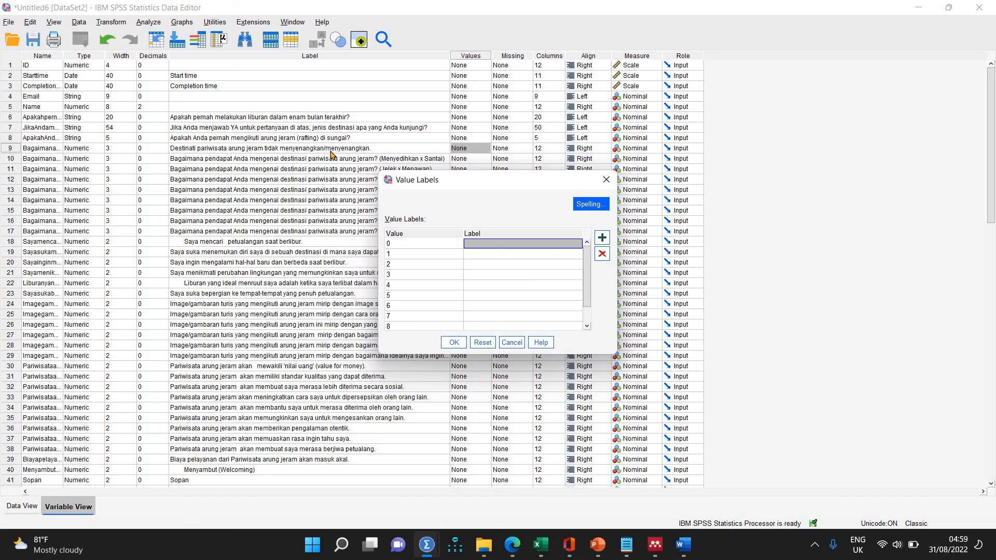
text(Menyenangkan)
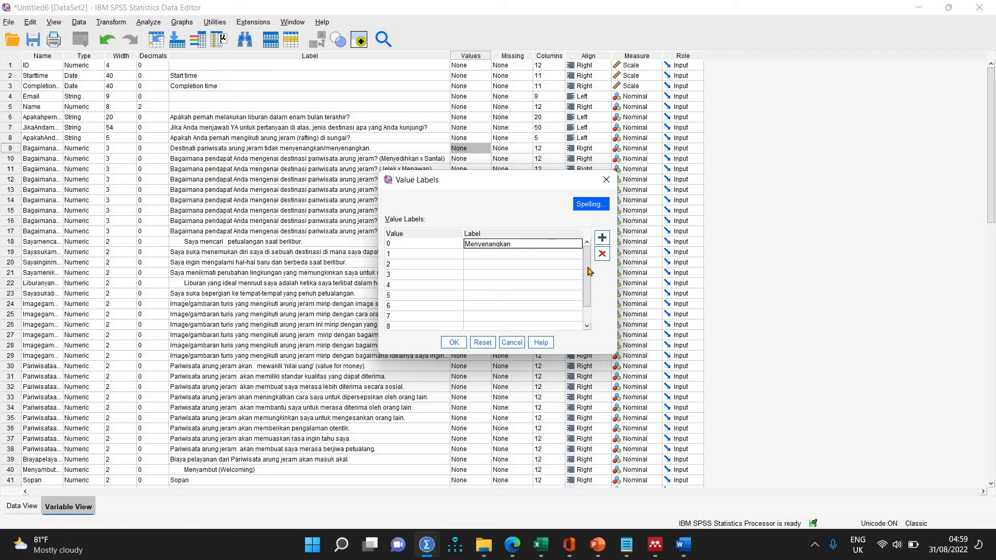
drag(588, 267, 589, 313)
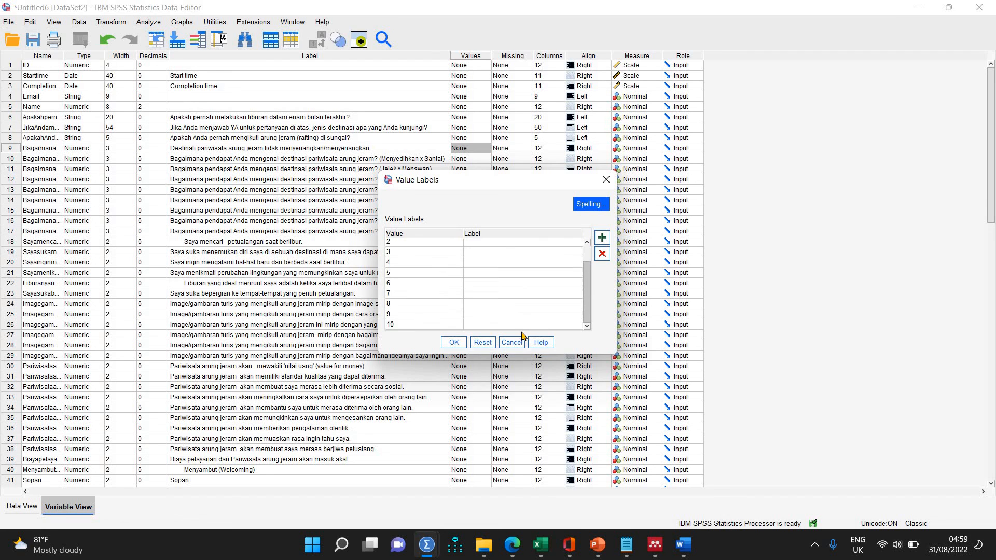
click(521, 325)
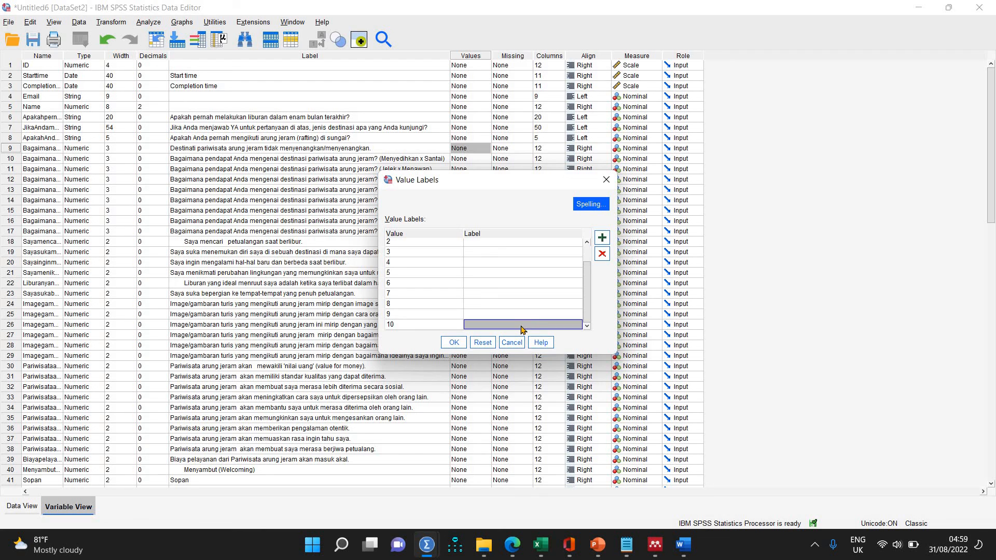
text(Menyenangkan)
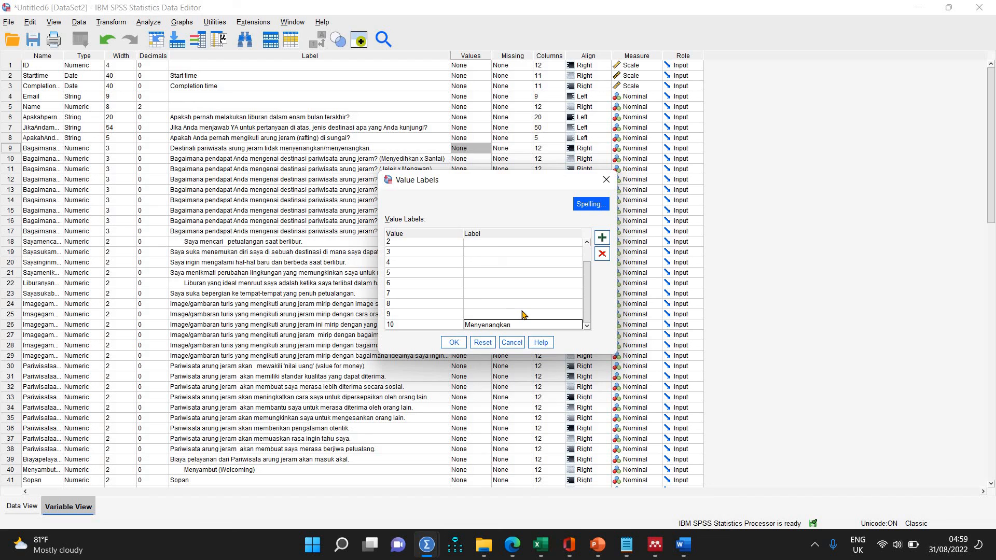
Change the label of value 0 for the row 9 variable to "Tidak menyenangkan".
scroll(506, 301, up, 2)
click(469, 244)
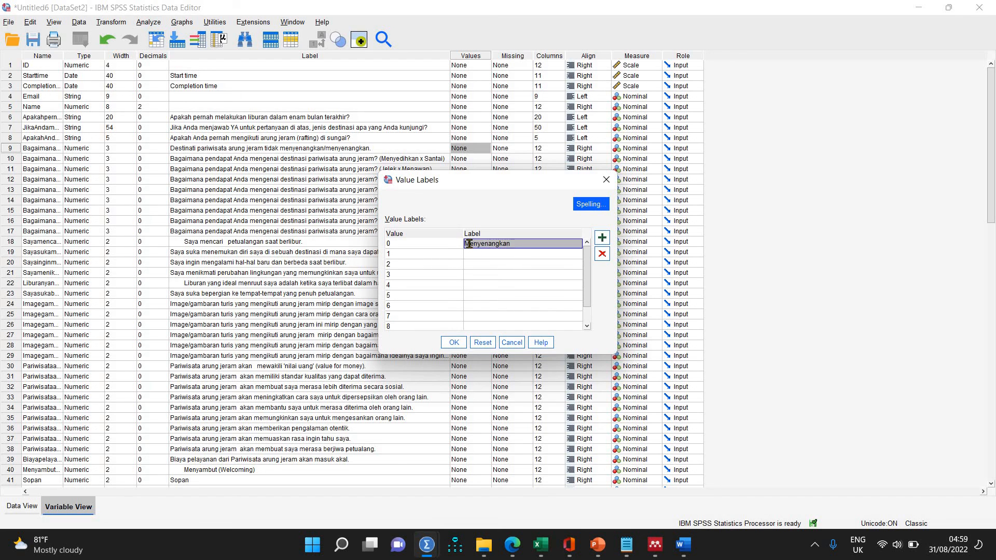
click(469, 243)
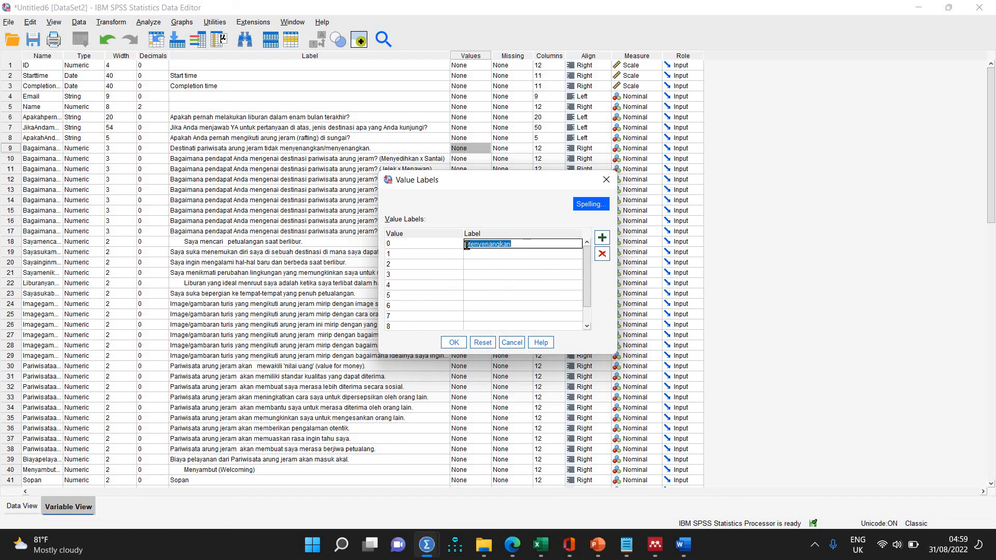
click(553, 245)
key(Home)
text(Tidak)
key(Delete)
text(m)
Label values 1 through 9 of the row 9 variable with their own numbers and apply the value labels.
click(527, 255)
text(1)
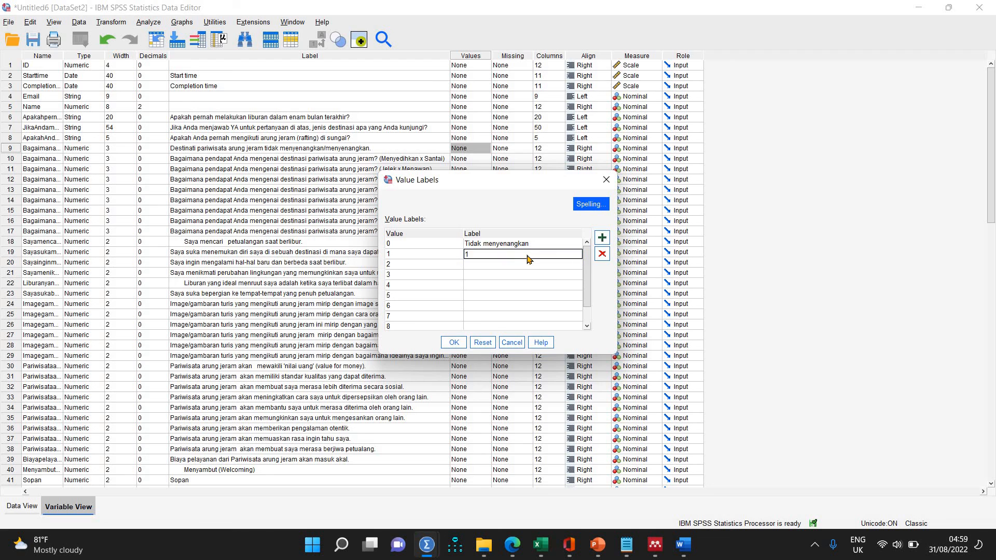
key(Return)
text(2)
key(Return)
text(3)
key(Return)
text(4)
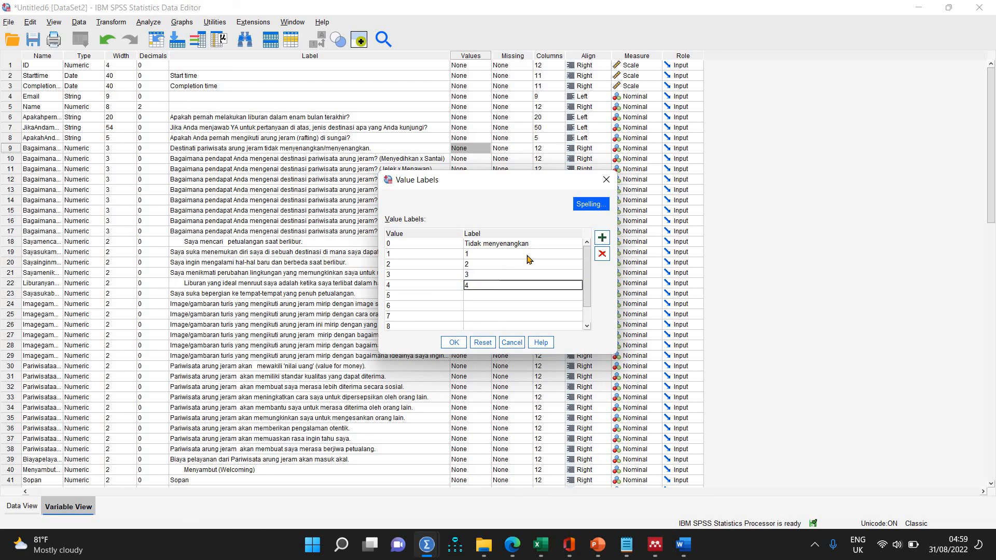
key(Return)
text(5)
key(Return)
text(6)
key(Return)
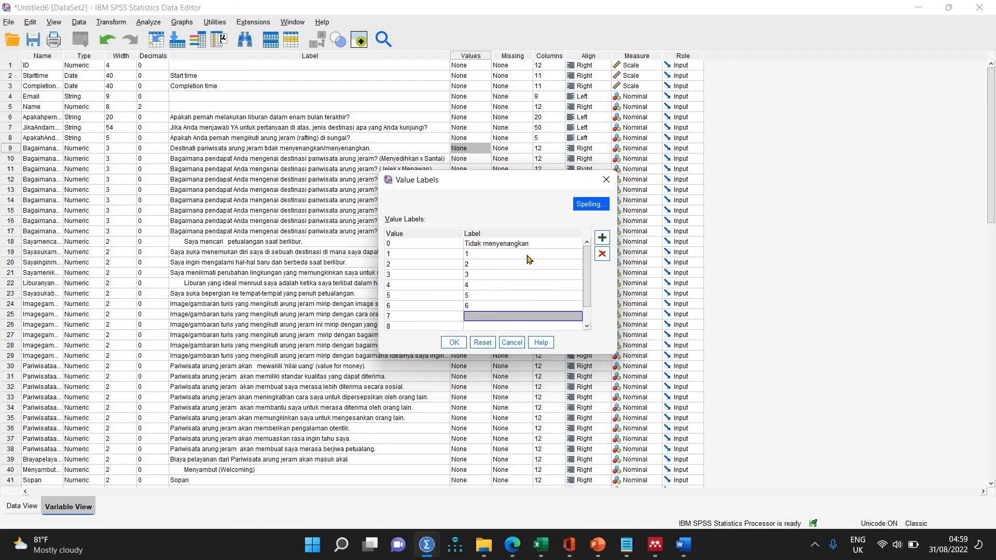
text(7)
key(Return)
text(8)
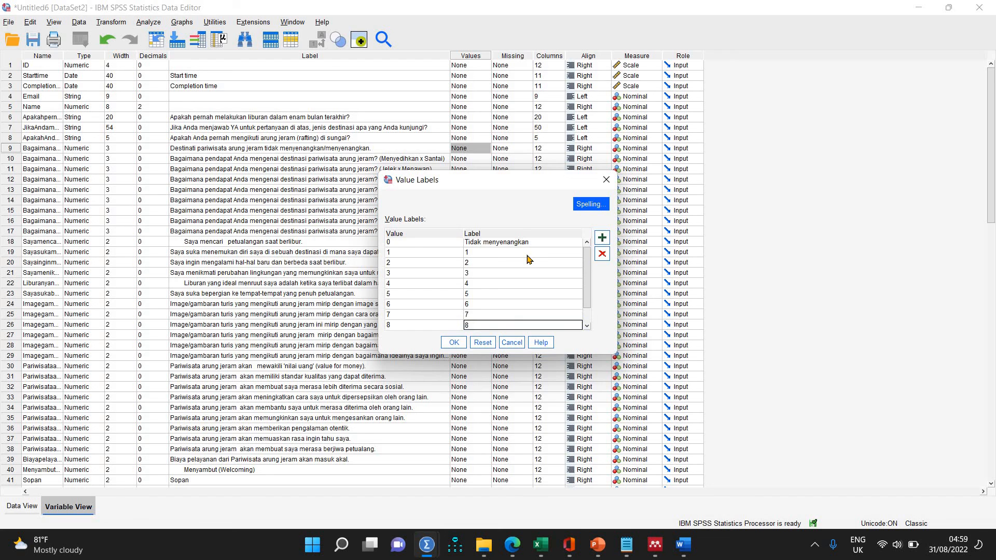
key(Return)
text(9)
key(Return)
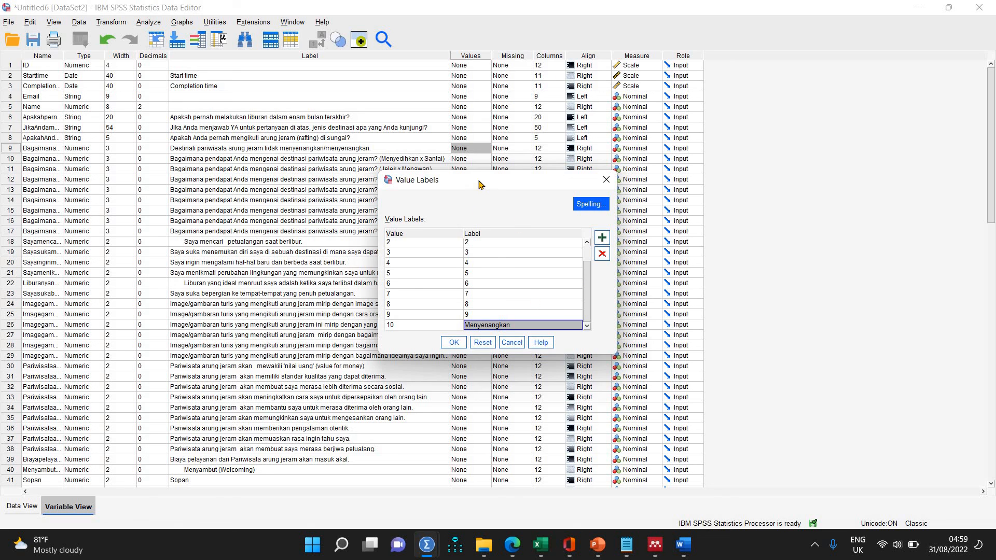
drag(482, 182, 618, 125)
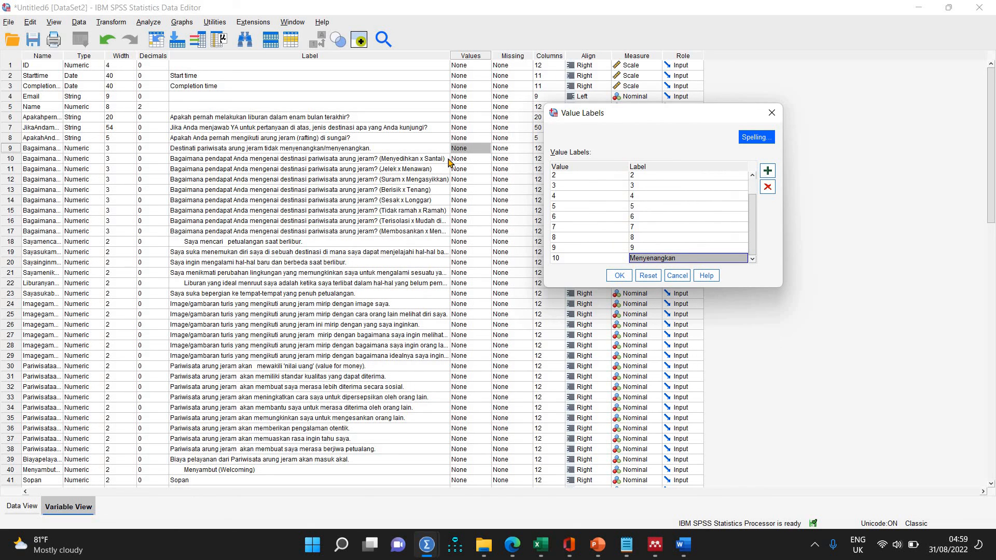
click(620, 279)
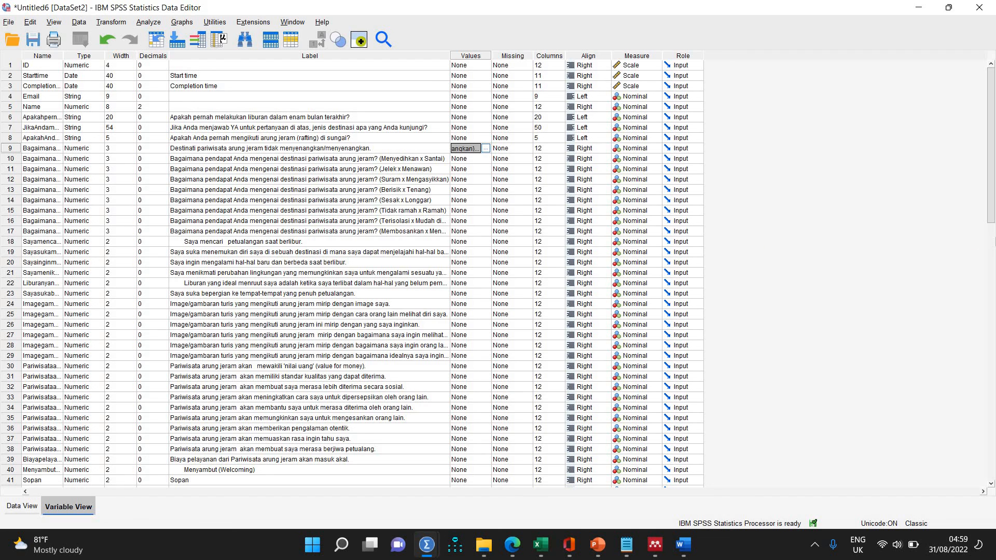
Paste the row 9 value labels onto the variables in rows 10 through 17.
key(shift+Down)
key(shift+Down)
key(shift+Down)
key(shift+Down)
key(shift+Down)
key(shift+Down)
key(shift+Down)
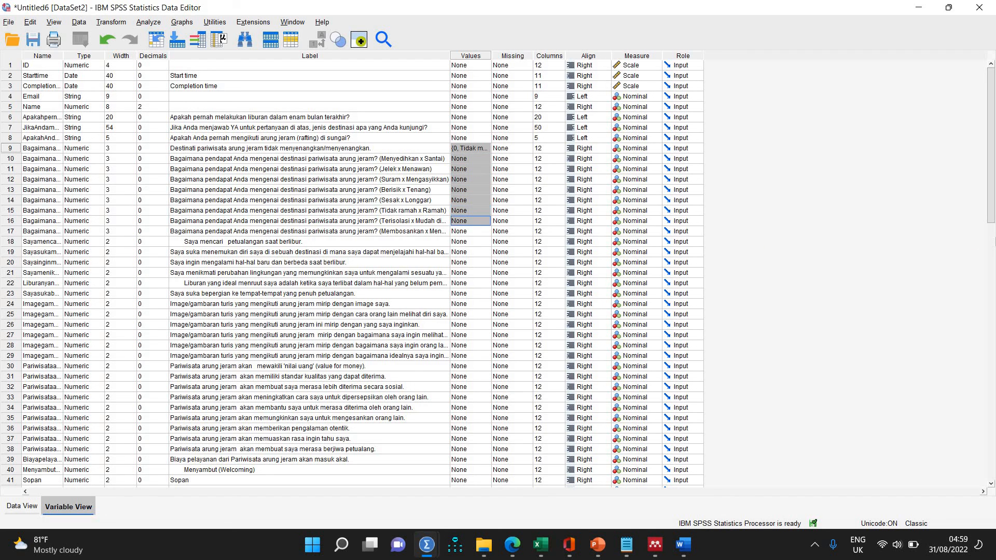
key(shift+Down)
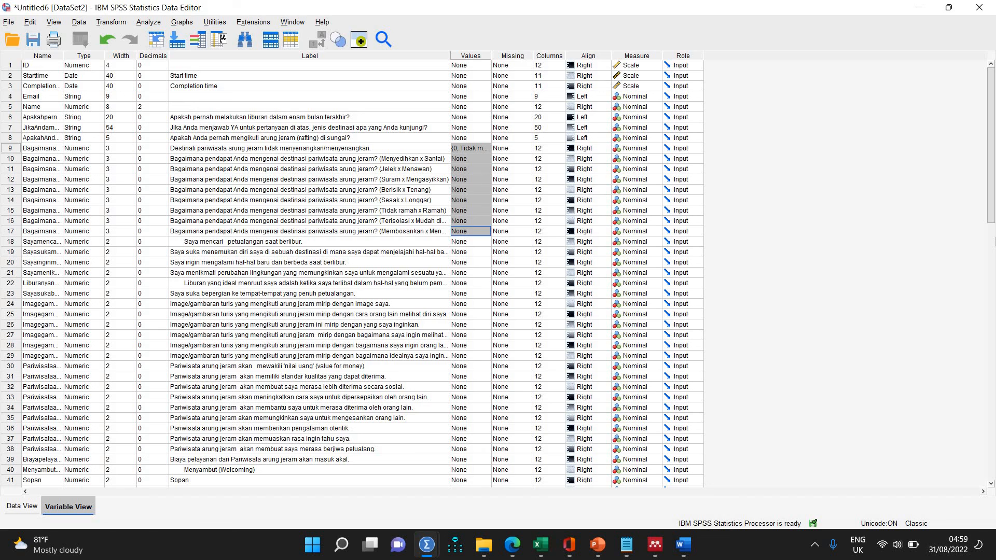
key(ctrl+v)
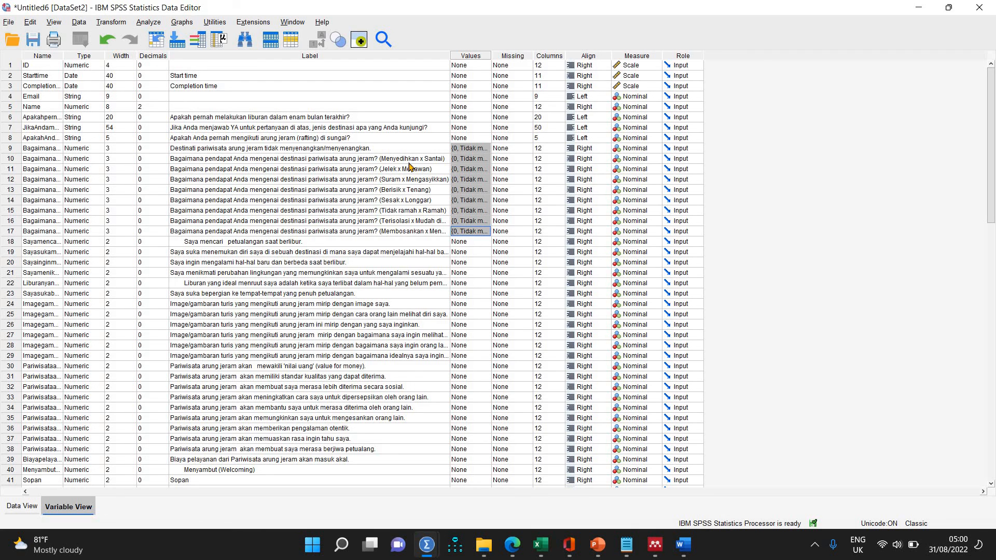
In the value labels of the row 10 variable, replace the label of value 0 with "Menyedihkan".
click(479, 159)
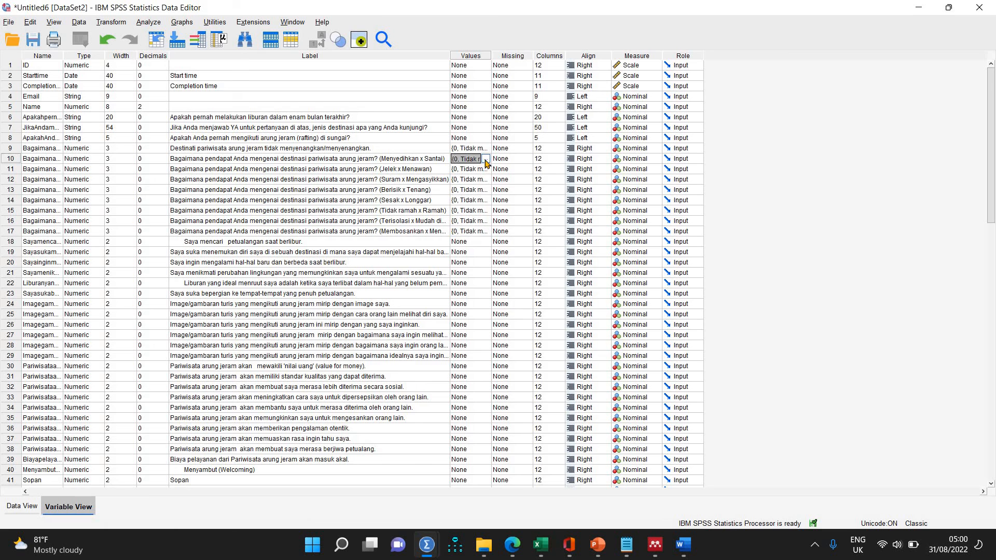
click(486, 158)
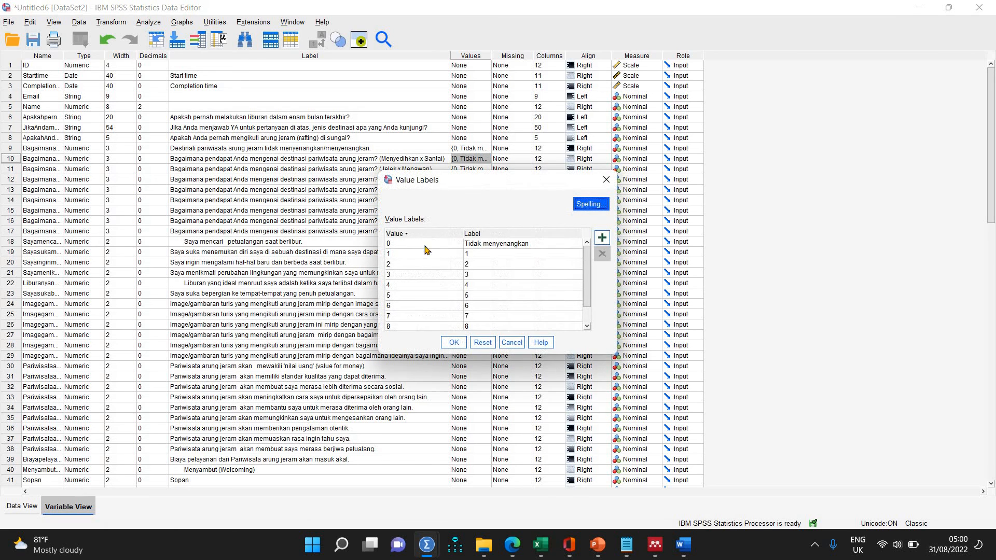
click(554, 245)
click(553, 241)
text(Me)
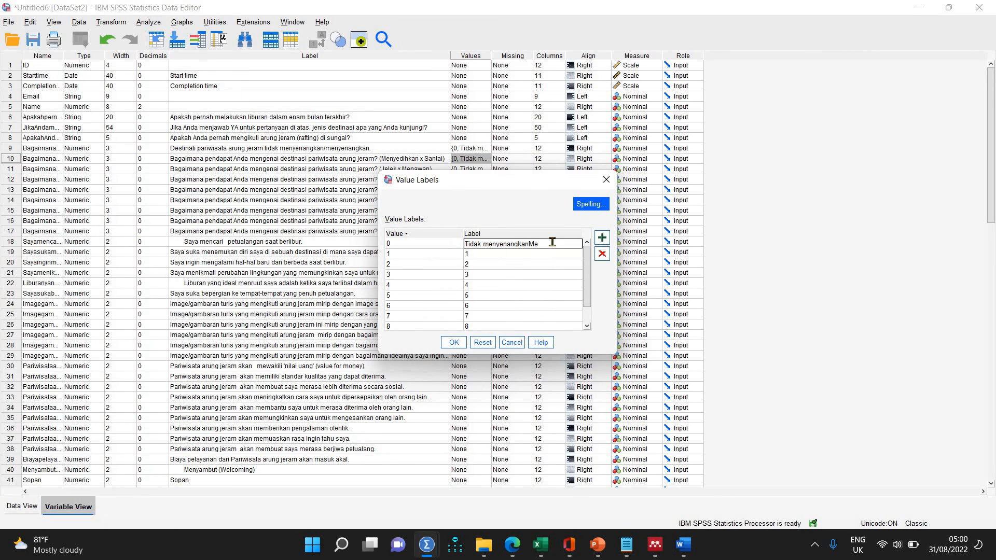
key(BackSpace)
key(BackSpace)
key(BackSpace)
key(BackSpace)
key(Return)
click(553, 242)
text(Me)
key(BackSpace)
key(BackSpace)
key(BackSpace)
key(BackSpace)
key(BackSpace)
key(BackSpace)
key(BackSpace)
text(Menyedihkan)
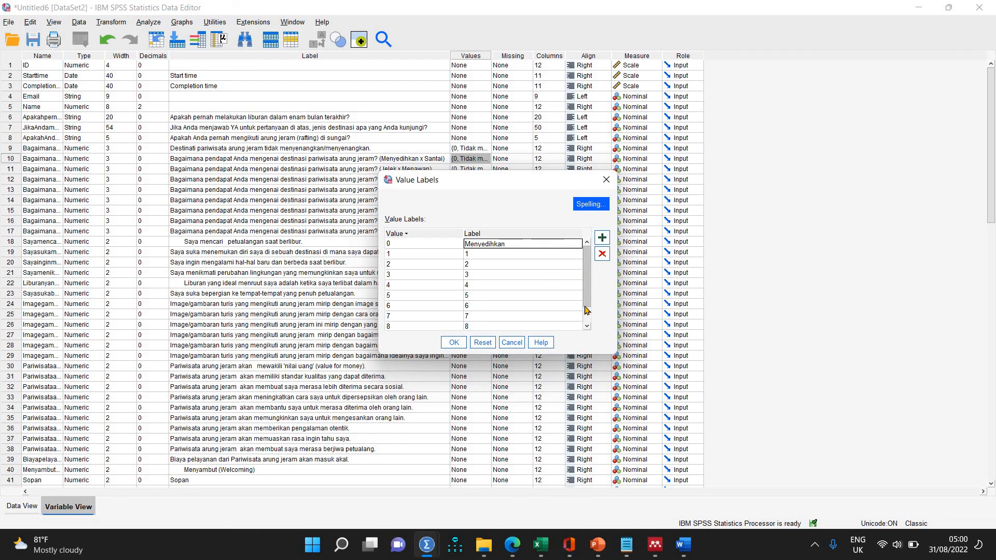
Replace the label of value 10 for the row 10 variable with "Santai" and apply the value labels.
scroll(543, 327, down, 1)
click(543, 326)
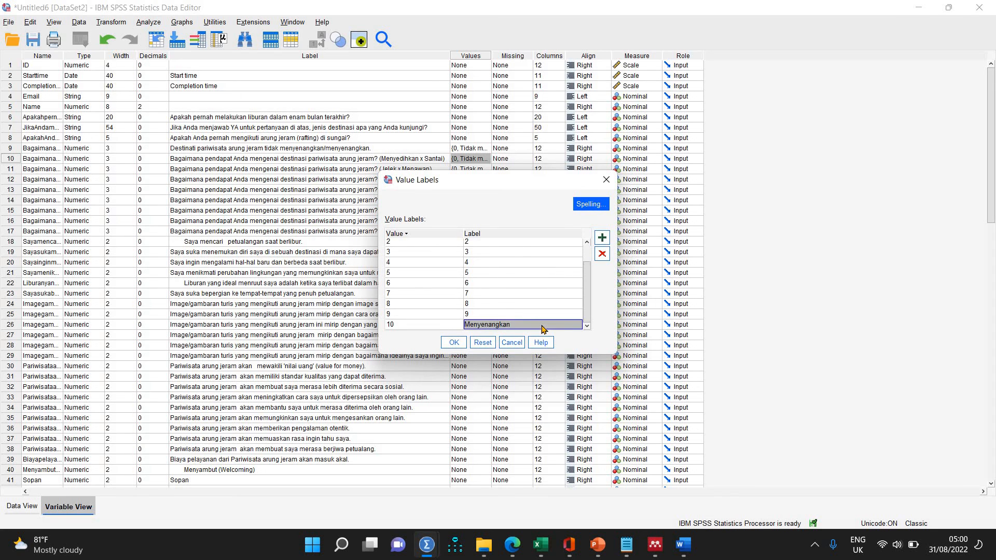
click(541, 325)
key(BackSpace)
key(BackSpace)
key(BackSpace)
key(BackSpace)
key(BackSpace)
key(BackSpace)
key(BackSpace)
key(BackSpace)
key(BackSpace)
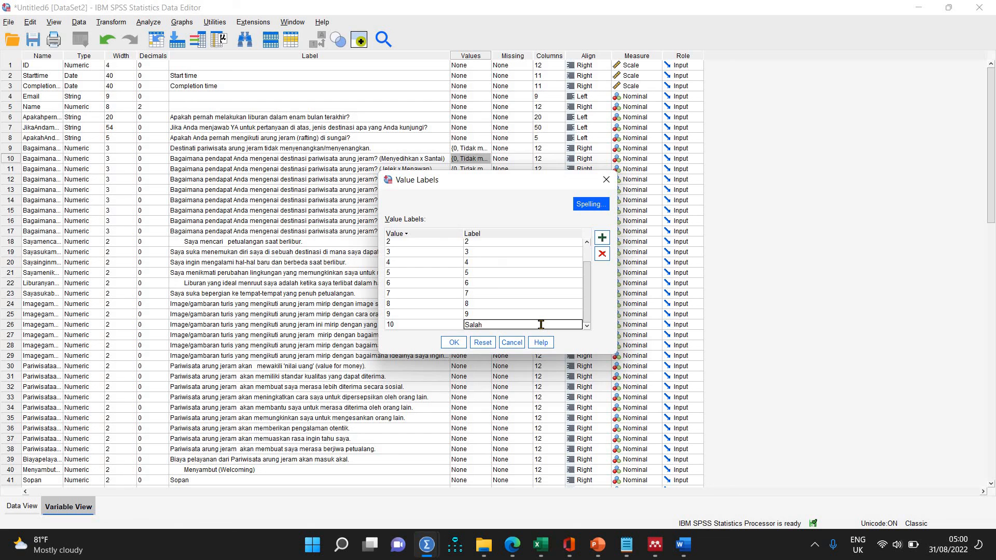
text(Santai)
click(454, 342)
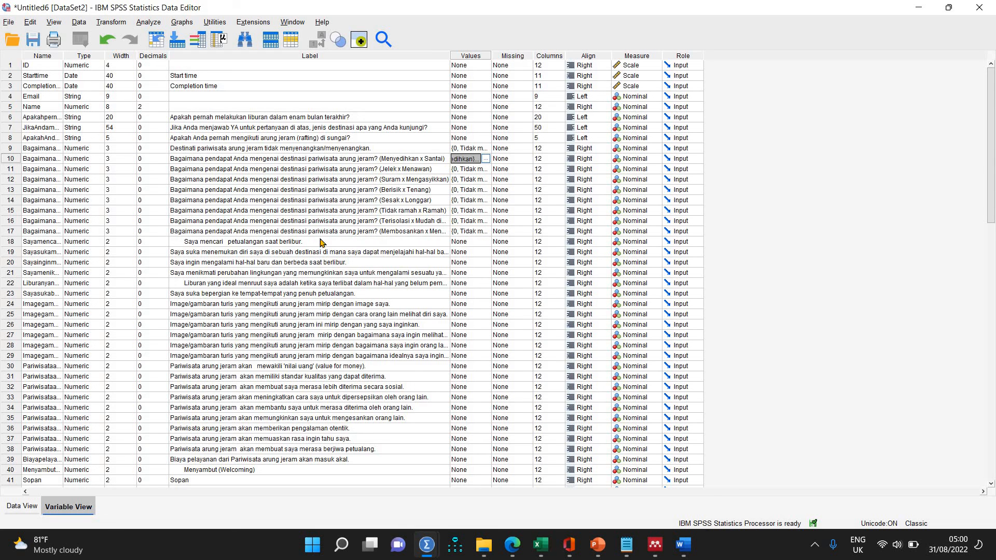
Remove the leading spaces from the row 18 variable label.
click(186, 242)
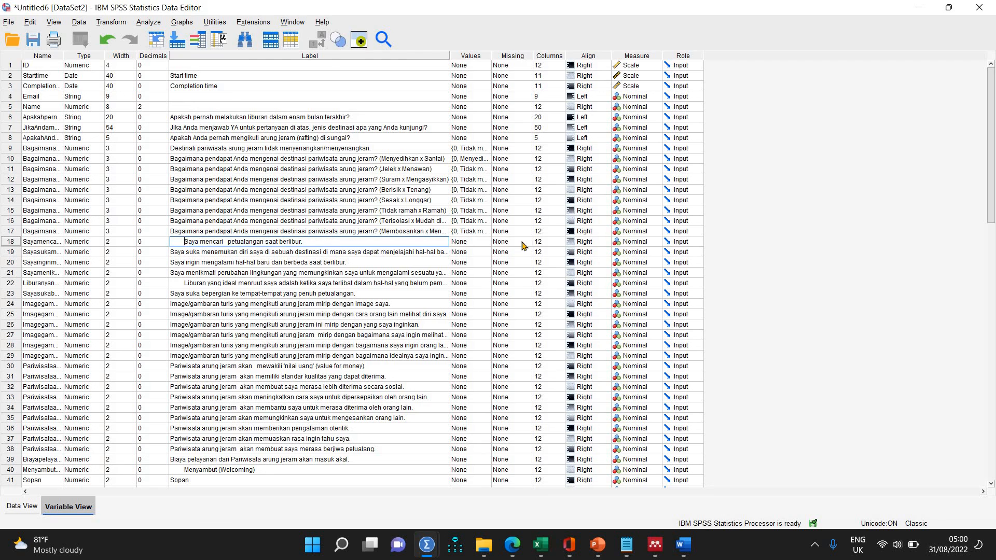
key(BackSpace)
key(BackSpace)
key(BackSpace)
key(BackSpace)
key(BackSpace)
key(BackSpace)
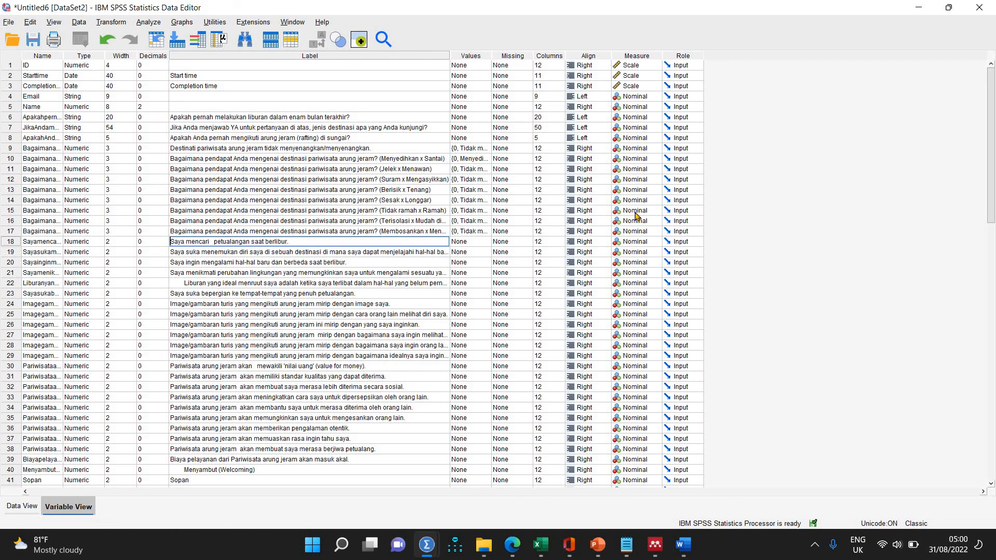
Remove the leading spaces from the row 22 variable label and widen the Label column to fit the full texts.
click(182, 283)
key(shift+Home)
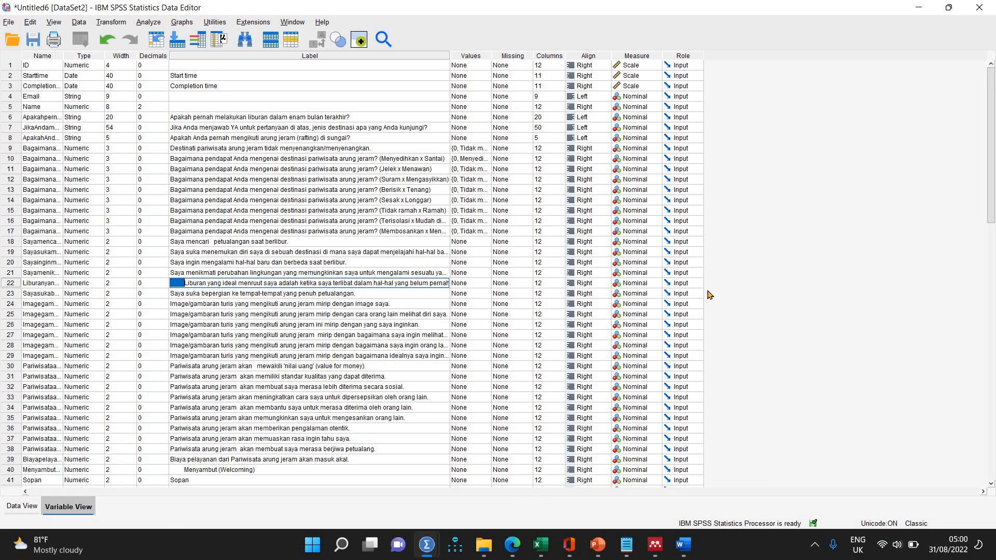
key(BackSpace)
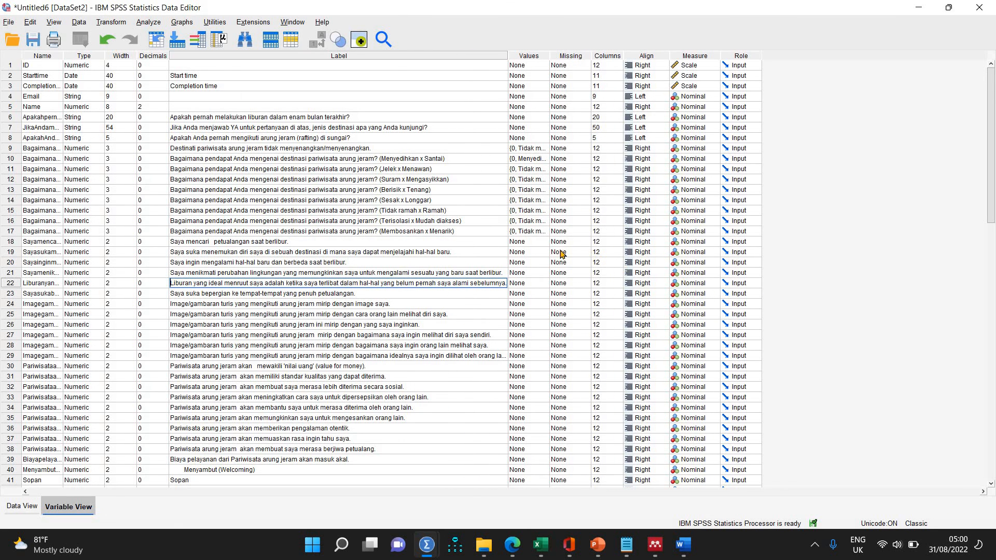
drag(508, 55, 545, 69)
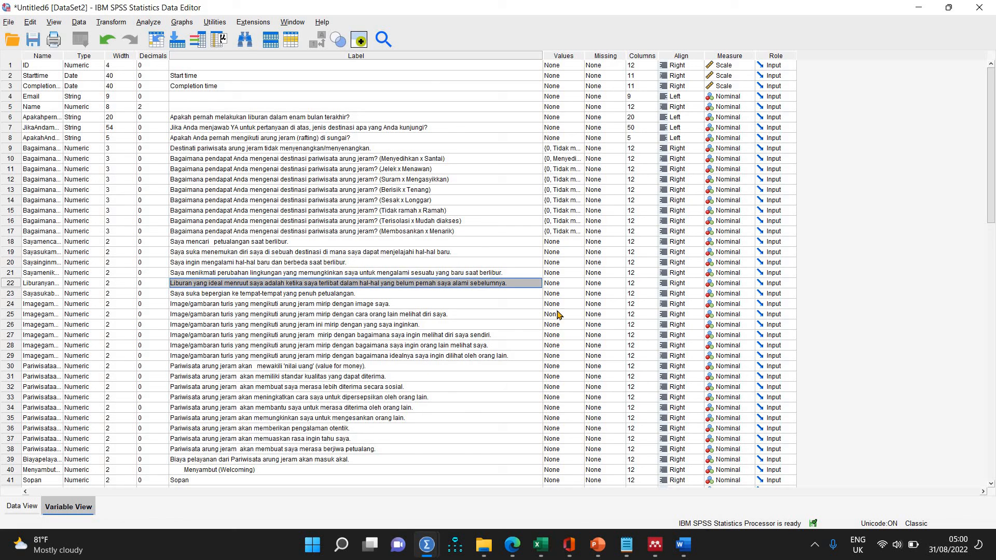
Open the value labels of the row 18 variable and add six blank entries.
click(578, 244)
click(580, 241)
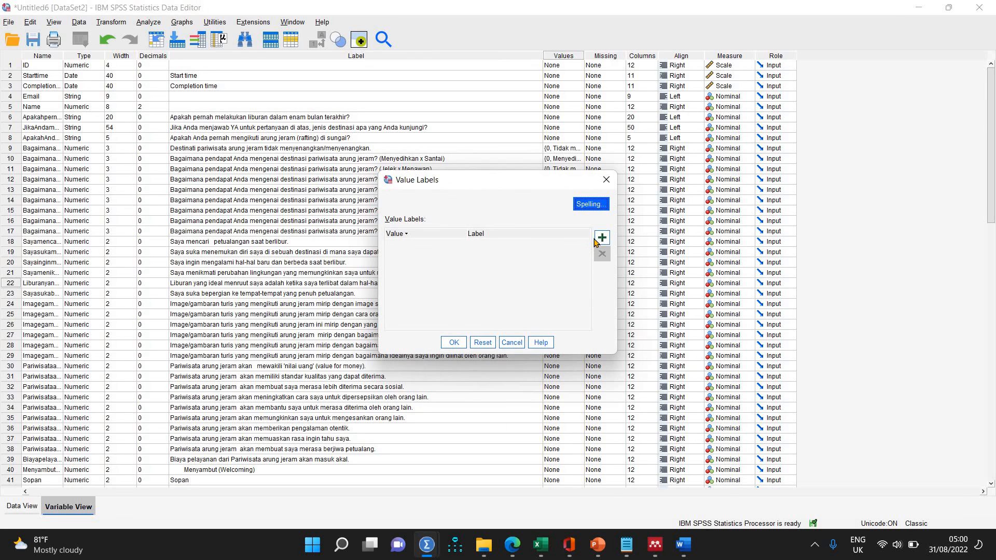
click(601, 239)
click(600, 239)
click(601, 239)
click(601, 239)
click(601, 239)
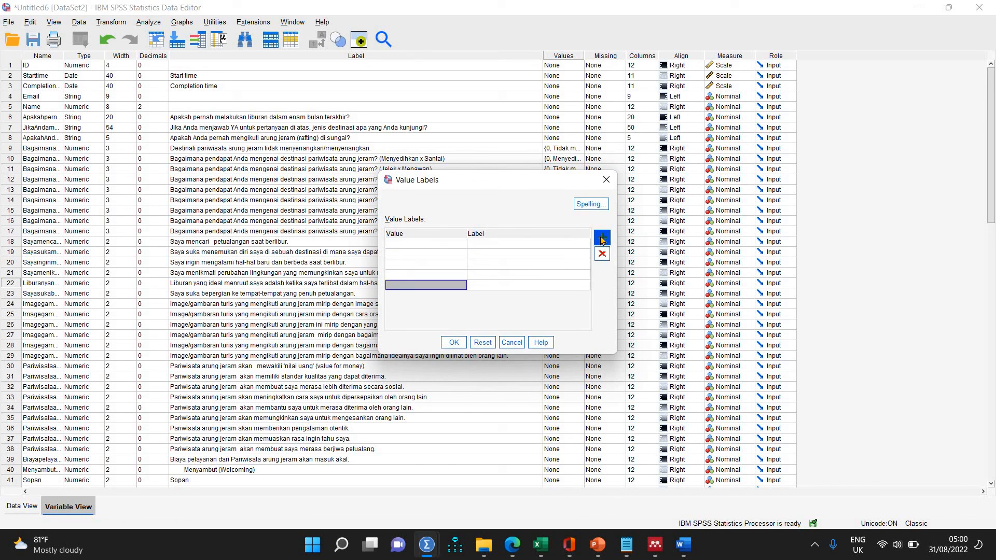
click(600, 239)
Fill the value entries of the row 18 variable with 1 through 6 in order.
click(443, 245)
text(1)
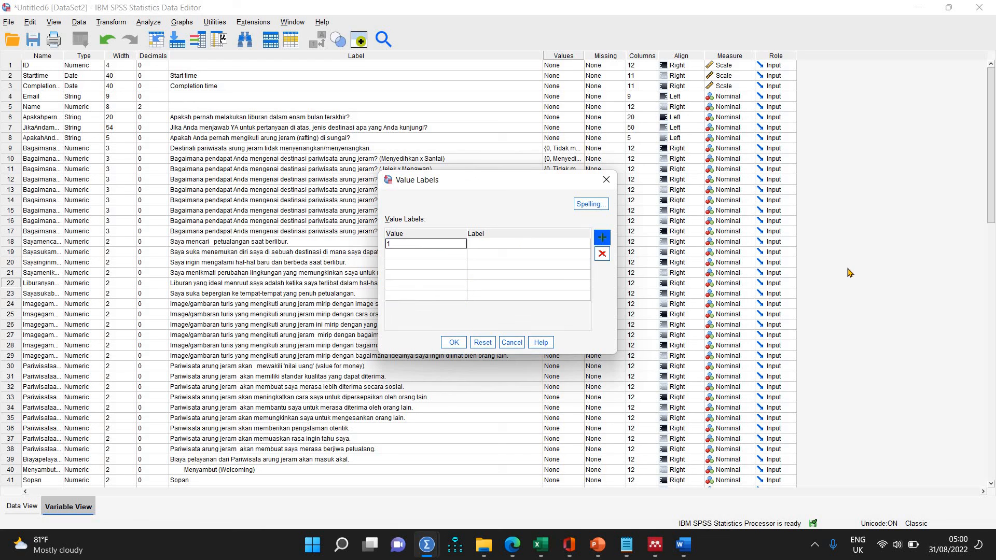
key(Return)
text(2)
key(Return)
text(3)
key(Return)
text(4)
key(Return)
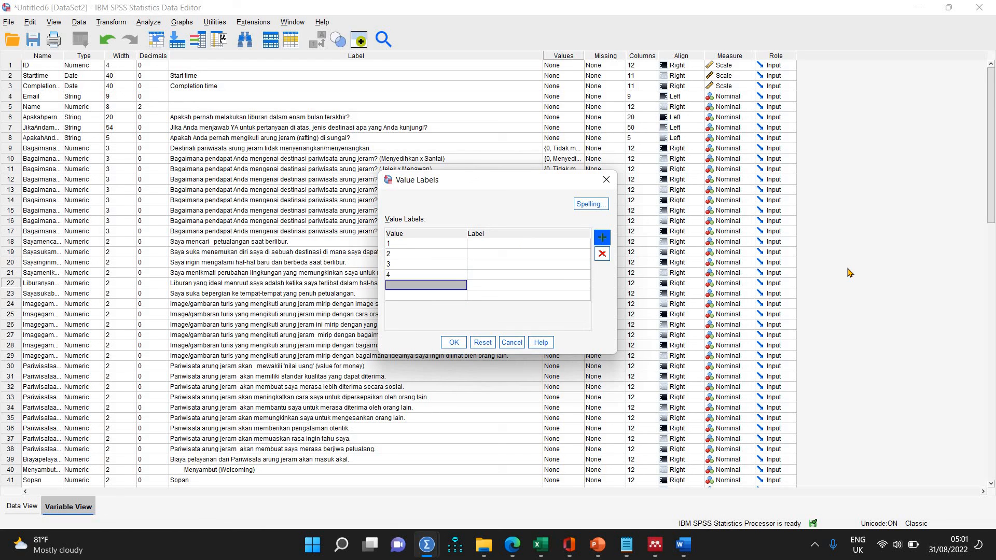
text(5)
key(Return)
text(6)
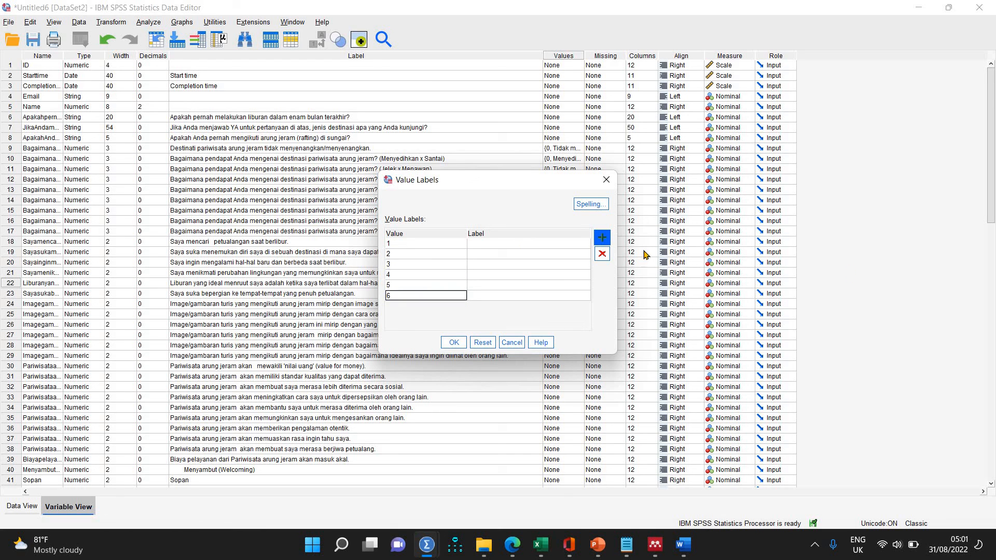
Label value 1 of the row 18 variable "Sangat Tidak Setuju" and value 6 "Sangat Setuju".
click(559, 246)
text(Sangat)
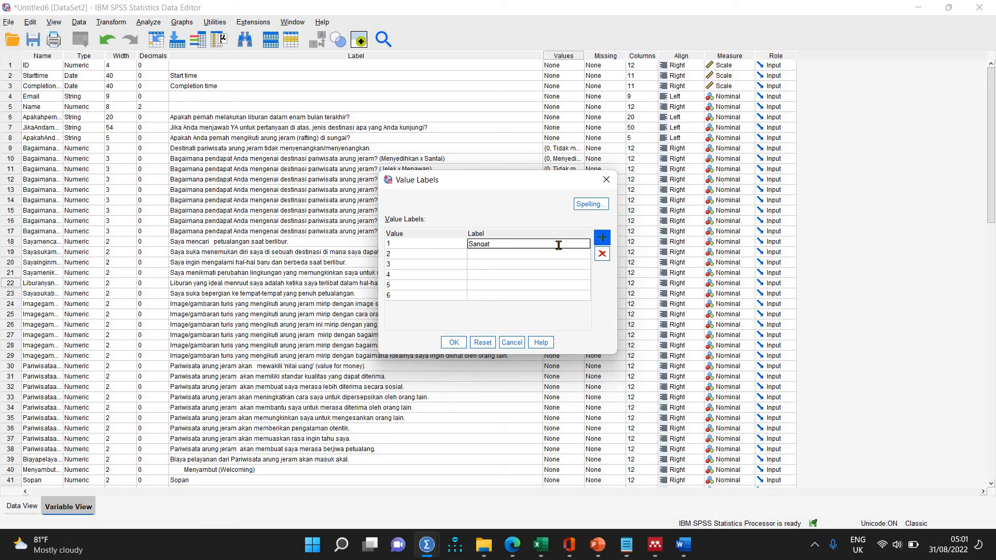
text( Tidak Setuju)
key(Return)
key(Return)
key(Return)
key(Return)
key(Return)
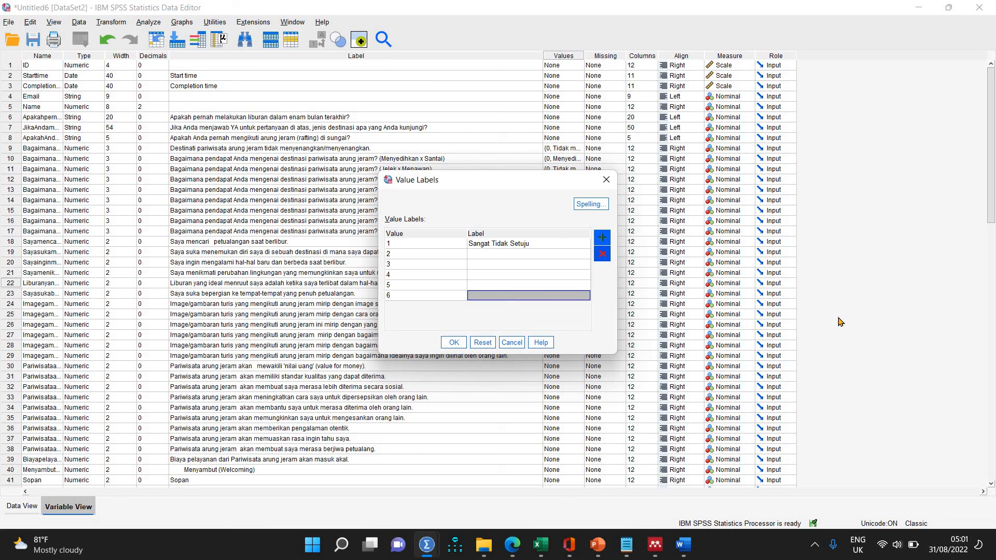
text(Sangat Setuju)
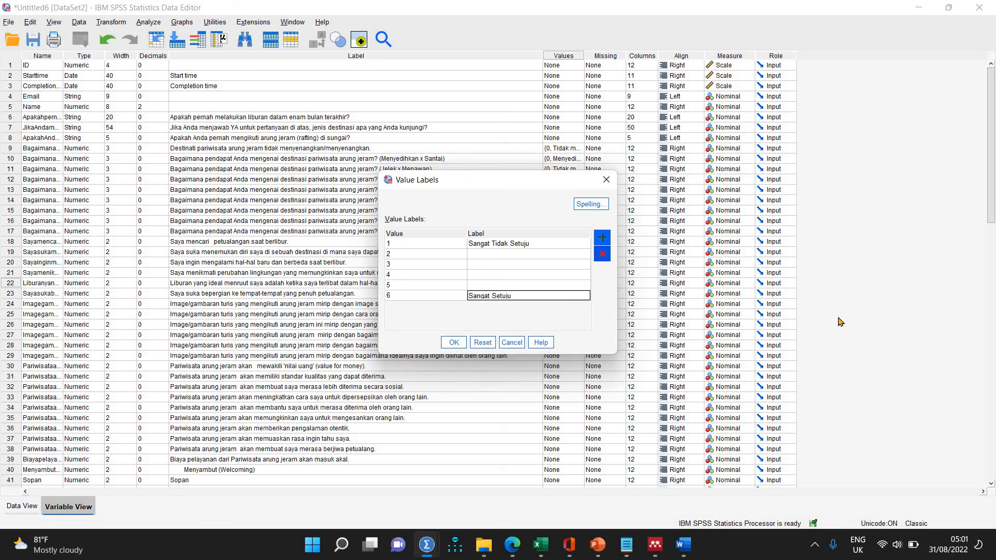
Label value 2 of the row 18 variable "Tidak Setuju".
key(Up)
key(Up)
key(Up)
key(Up)
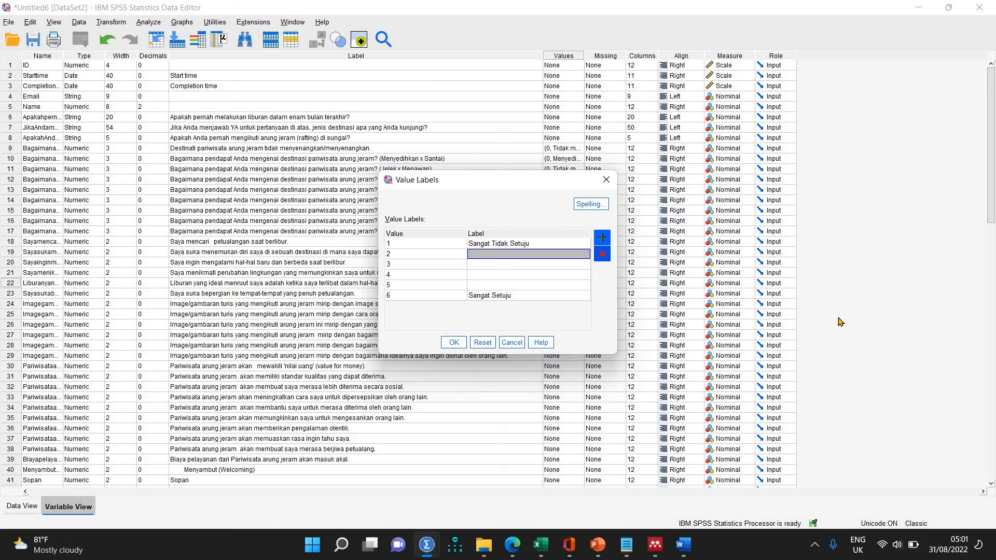
key(Down)
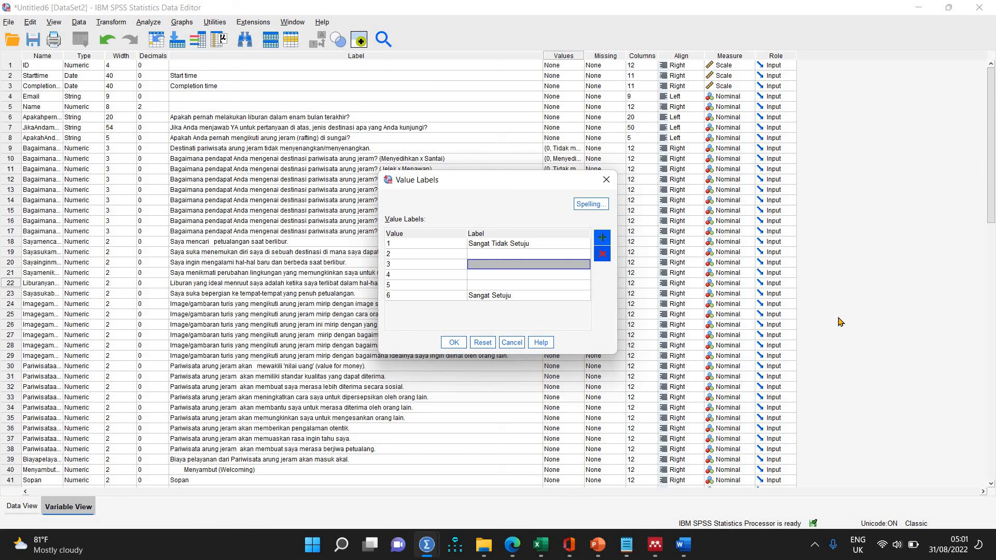
key(Up)
key(Up)
key(Down)
text(T)
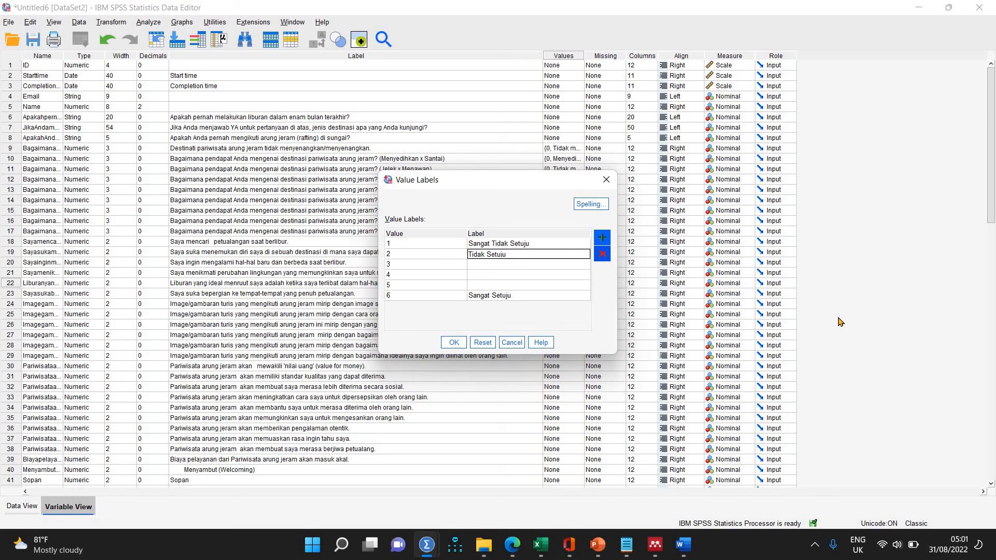
Label value 5 of the row 18 variable "Setuju", value 3 "Sedikit Tidak Setuju" and value 4 "Sedikit Setuju", and apply the labels.
key(Down)
key(Down)
key(Down)
text(Se)
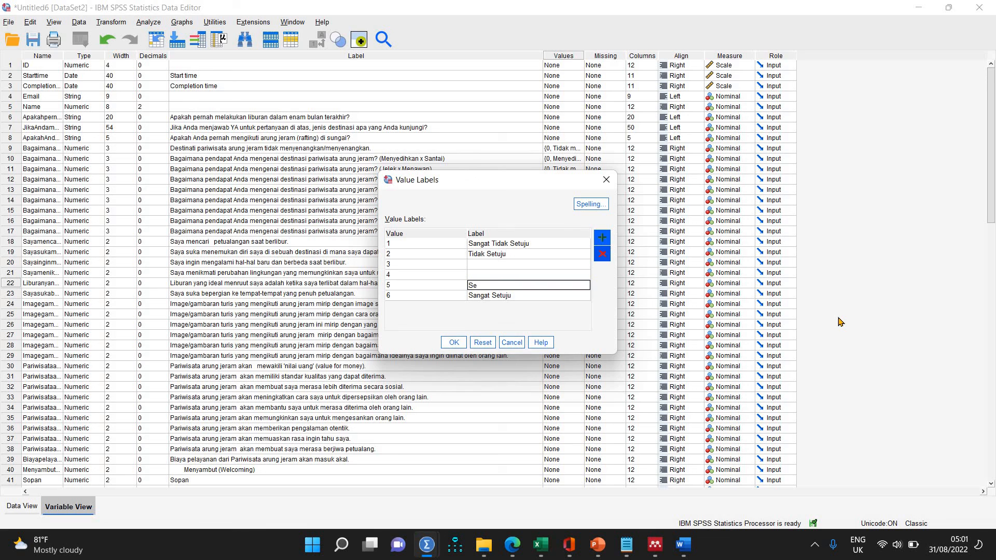
key(Up)
key(Up)
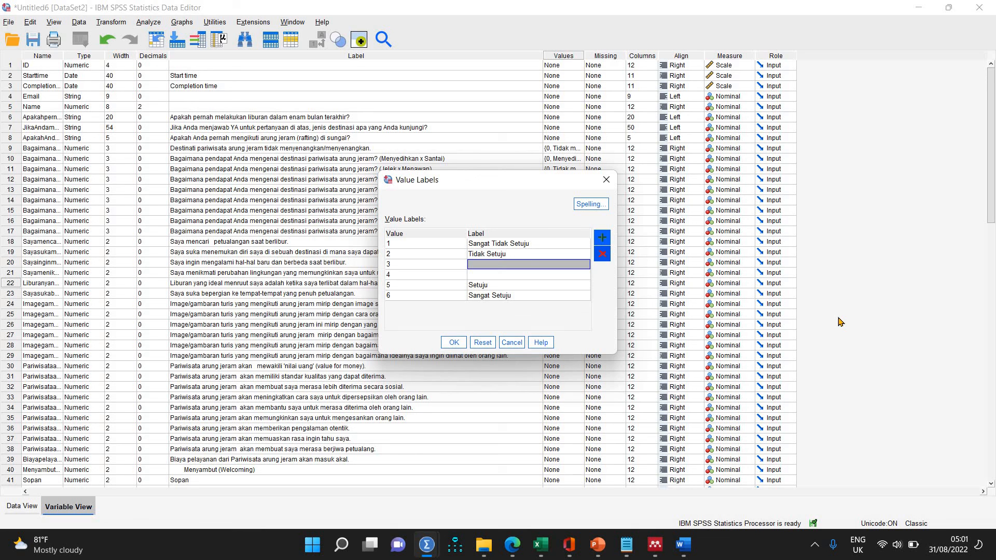
text(Sedikit Tidak Setuju)
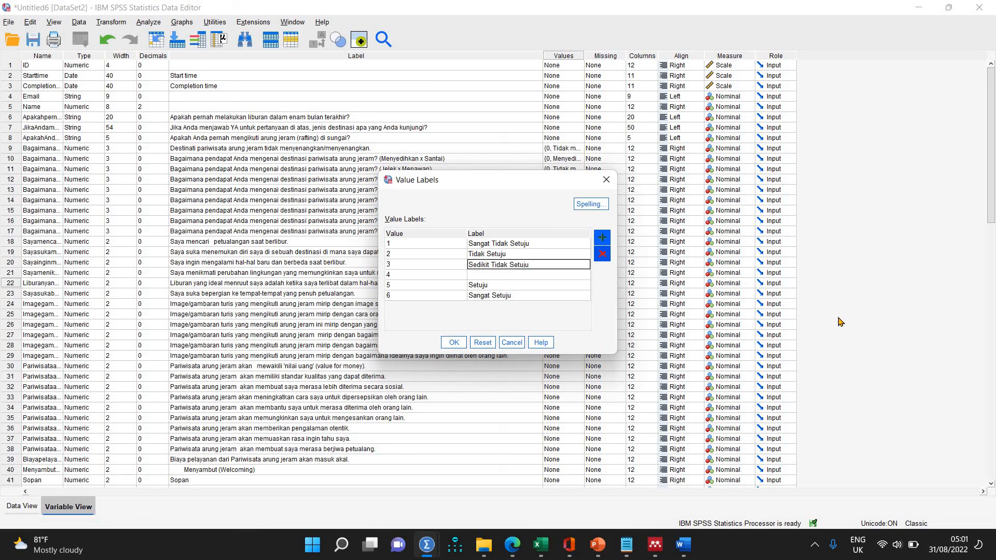
key(Down)
text(S)
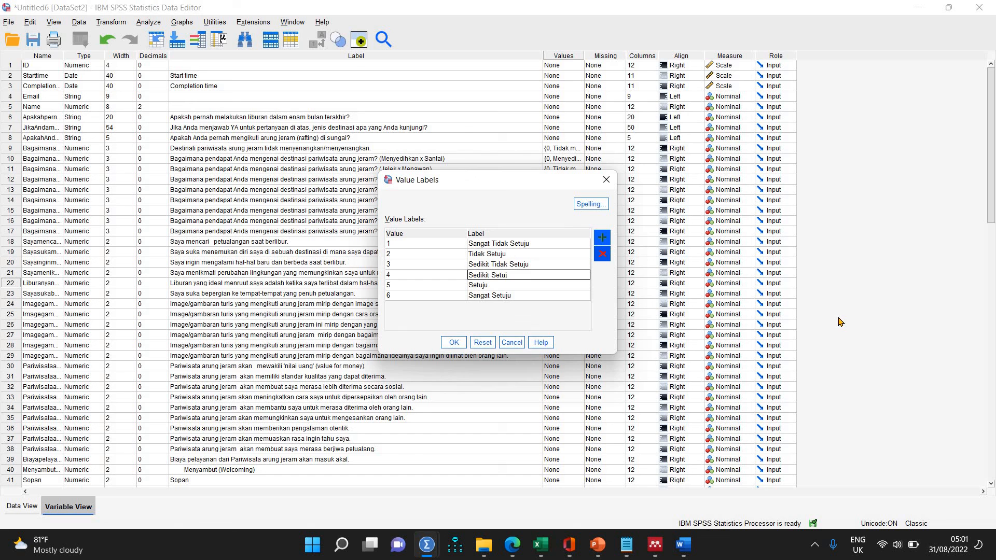
click(454, 343)
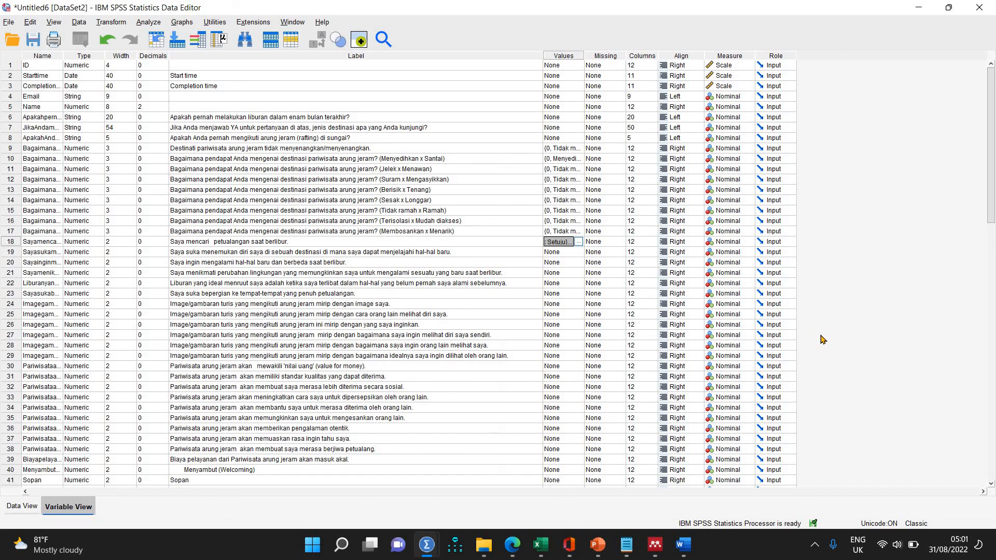
Copy the value labels of the row 18 variable to the variables in rows 19 through 63.
key(Down)
key(shift+Down)
key(shift+Down)
key(shift+Down)
key(shift+Down)
key(shift+Down)
key(shift+Down)
key(shift+Down)
key(shift+Down)
key(shift+Down)
key(shift+Down)
key(shift+Down)
key(shift+Down)
key(shift+Down)
key(shift+Down)
key(shift+Down)
key(shift+Down)
key(shift+Down)
key(shift+Down)
key(shift+Down)
key(shift+Down)
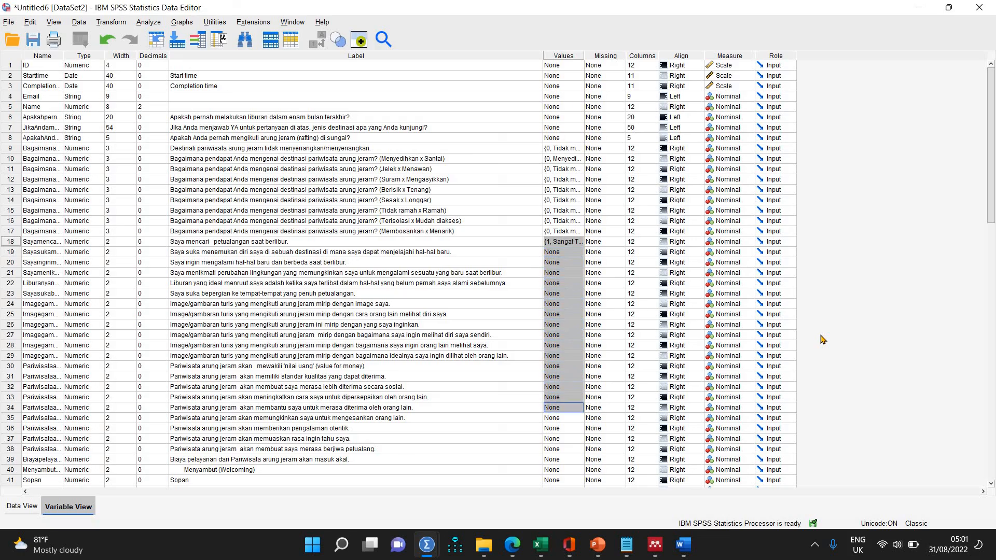
key(shift+Down)
key(shift+Down)
key(shift+Down)
key(shift+Down)
key(shift+Down)
key(shift+Down)
key(shift+Down)
key(shift+Down)
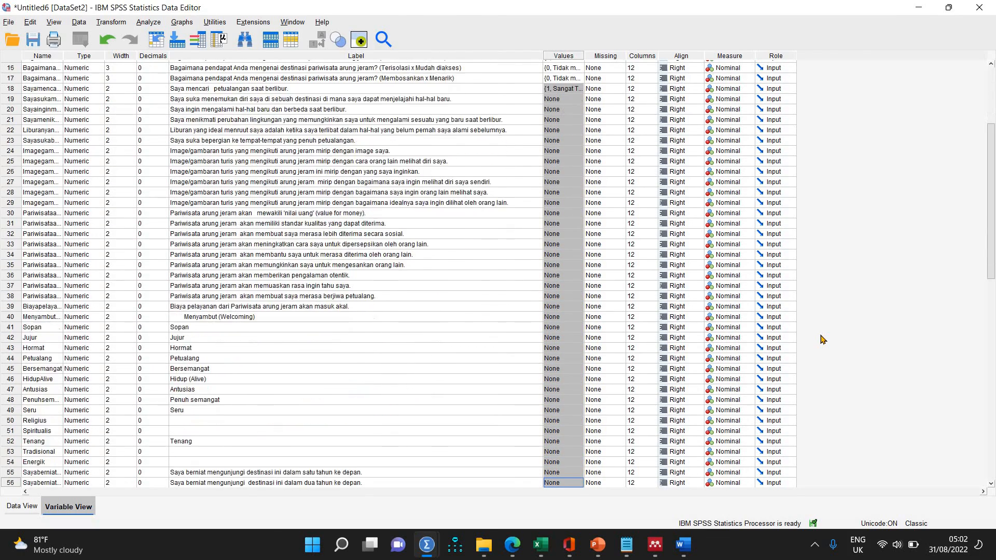
key(shift+Down)
key(shift+Down)
key(shift+Down)
key(shift+Down)
key(shift+Down)
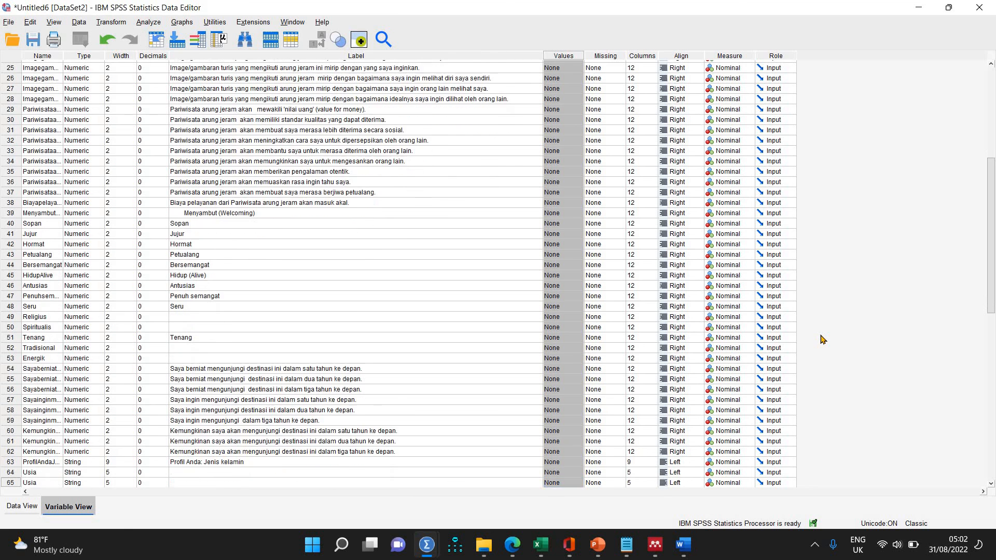
key(shift+Up)
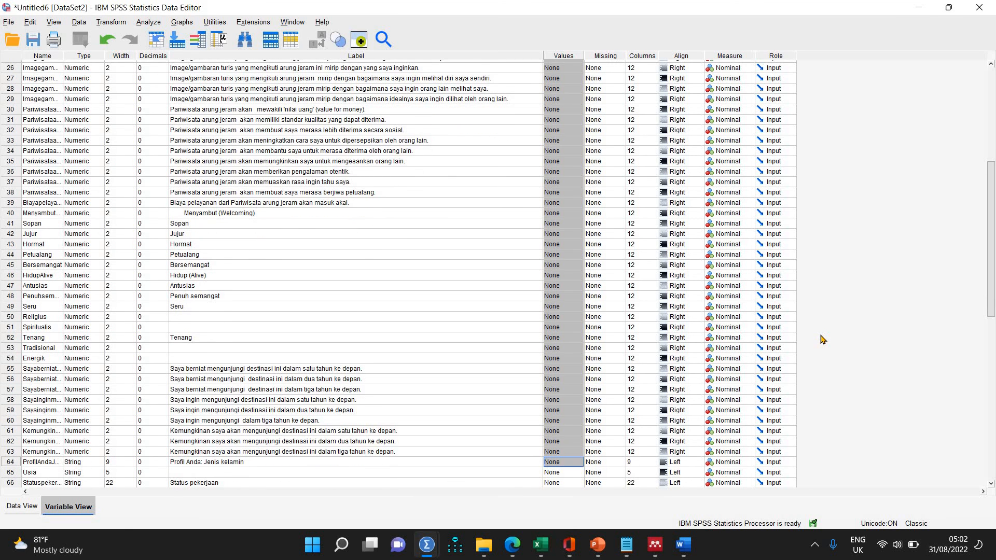
key(shift+Up)
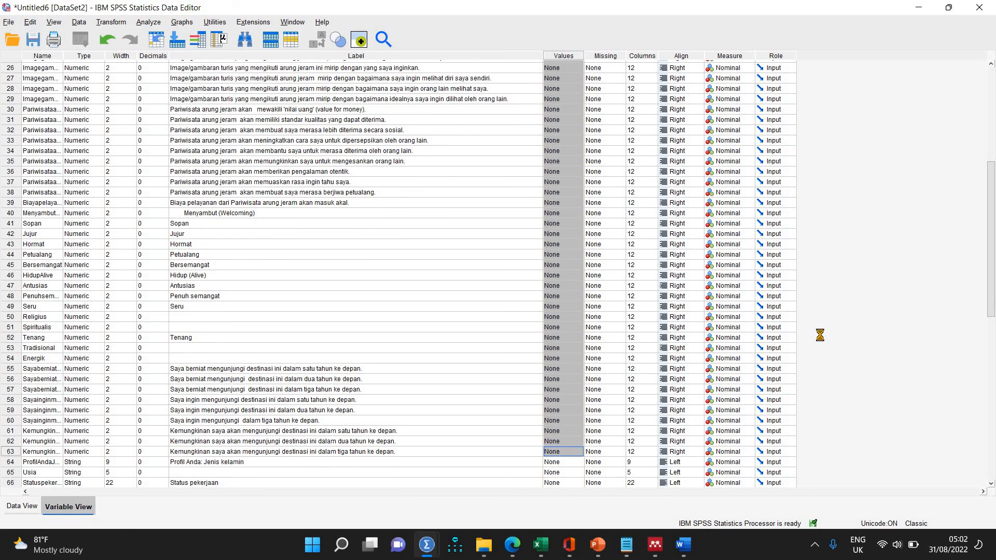
key(ctrl+v)
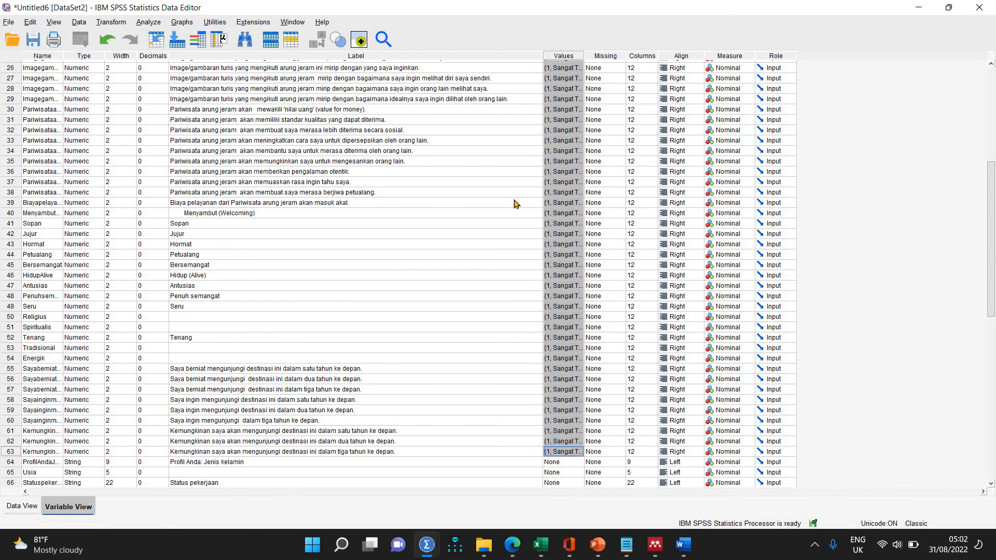
Check the data by switching the cells between numeric scores and value labels across the rating and agreement variables.
click(19, 508)
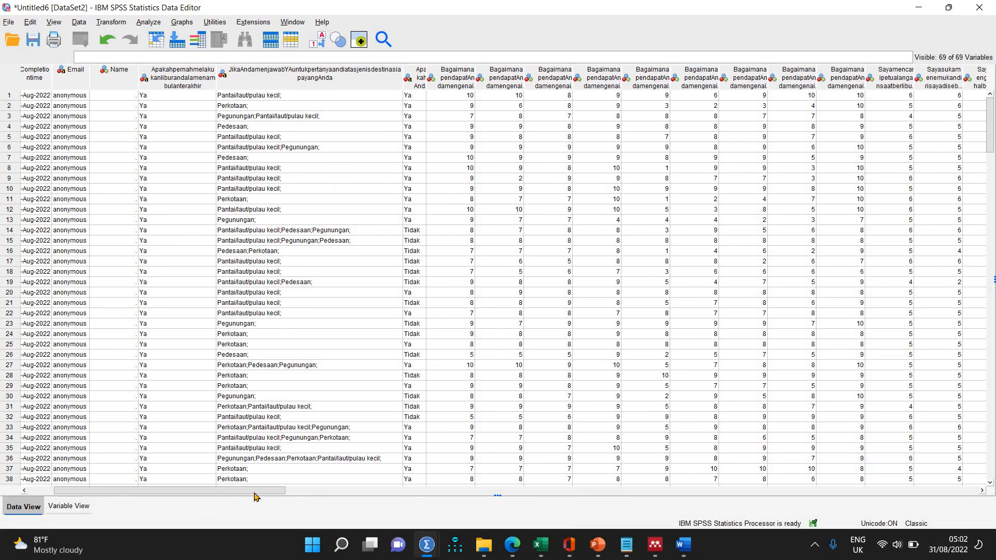
click(356, 492)
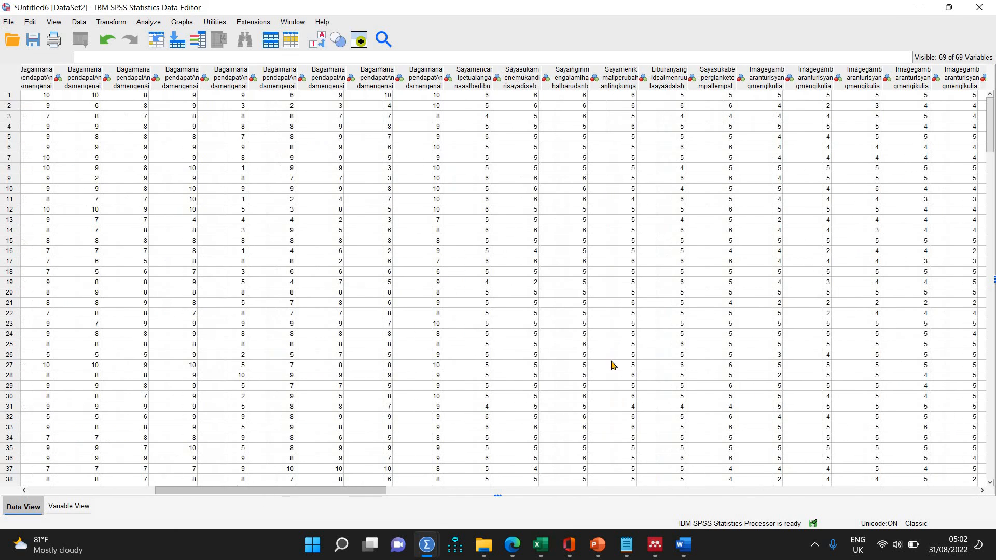
click(321, 46)
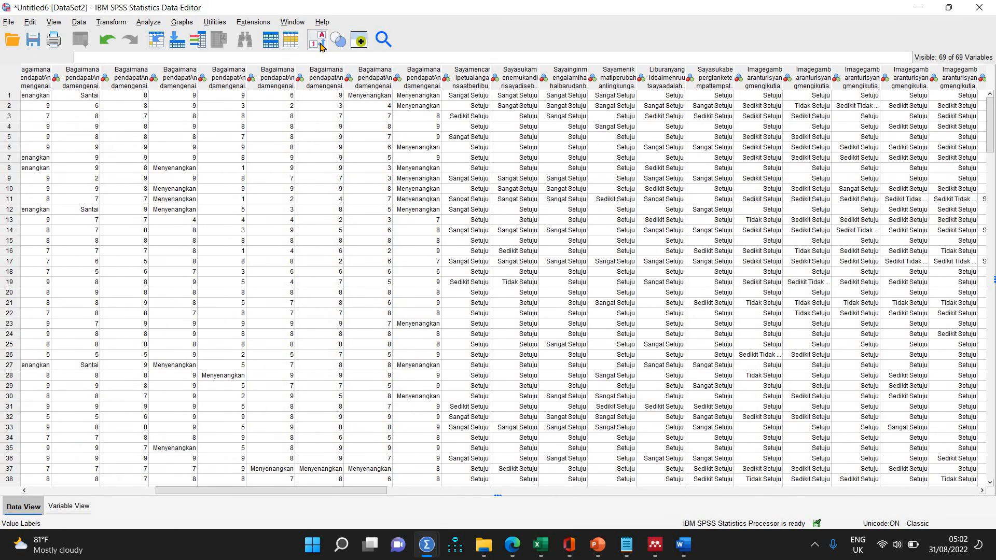
click(321, 47)
click(320, 46)
click(321, 46)
click(321, 47)
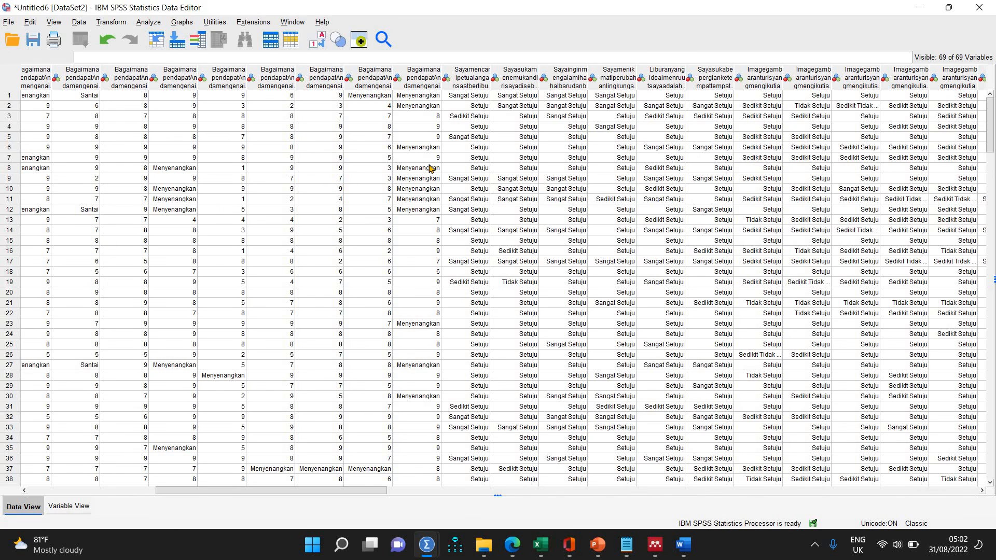
drag(325, 491, 375, 491)
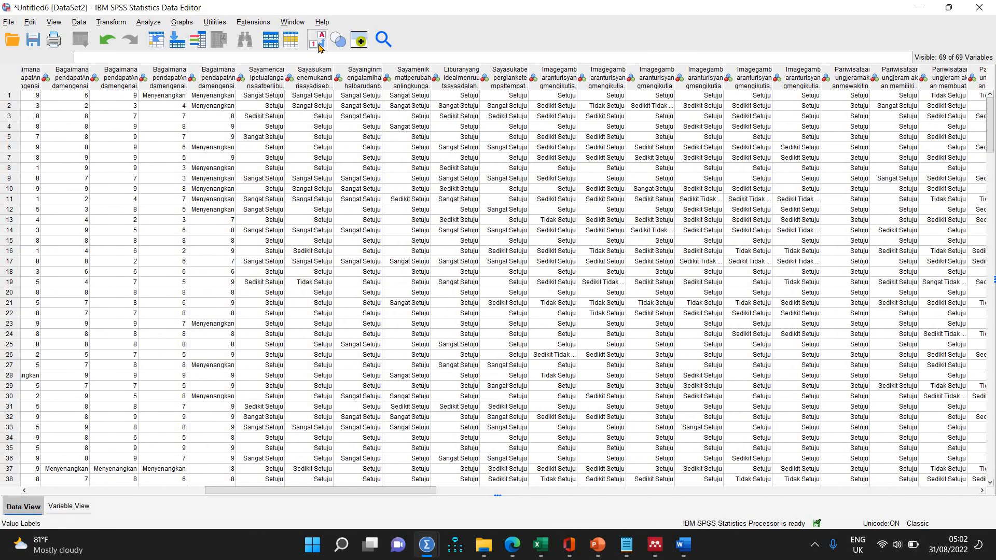
click(319, 46)
click(319, 45)
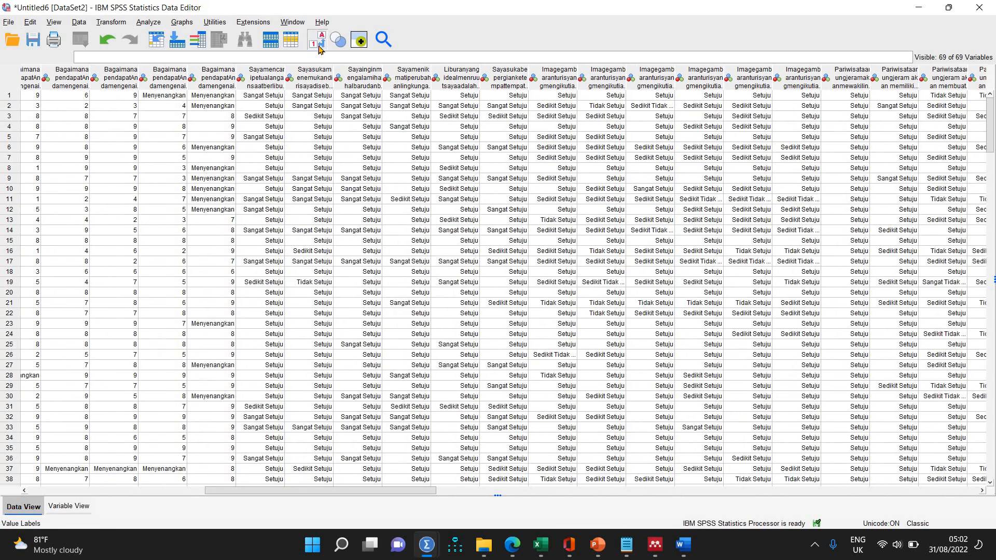
Copy the variable names of rows 40 through 54 into their label cells.
click(70, 507)
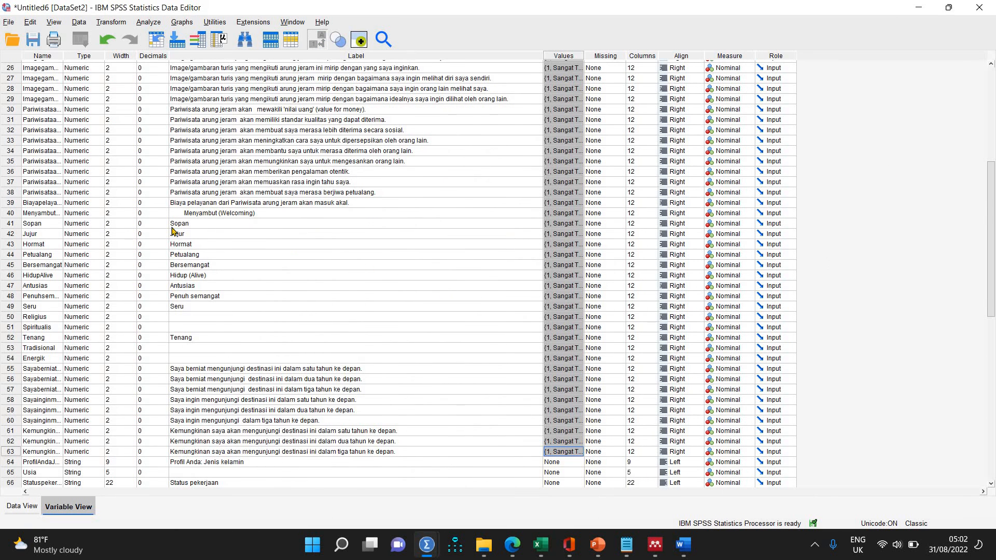
drag(34, 222, 70, 353)
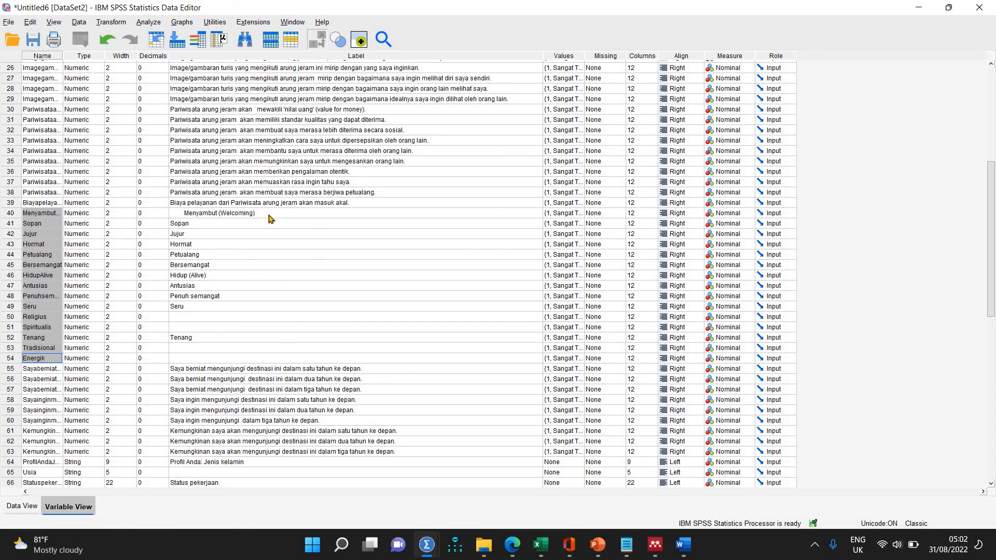
drag(263, 216, 259, 355)
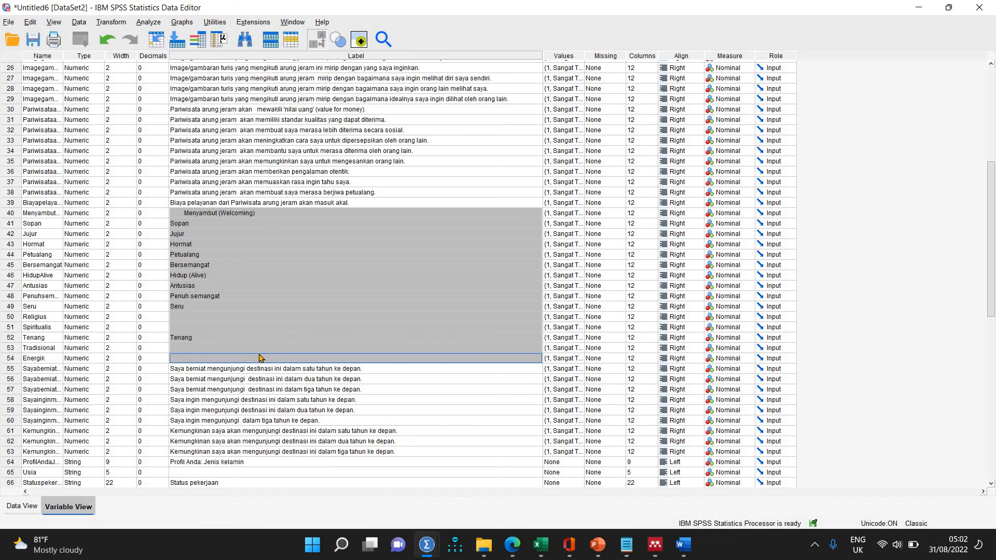
text(MenyambutWelcoming Sopan Jujur Hormat Petualang Bersemangat HidupAlive Antusias Penuhsemangat Seru Religius Spiritualis Tenang Tradisional Energik)
scroll(261, 348, down, 1)
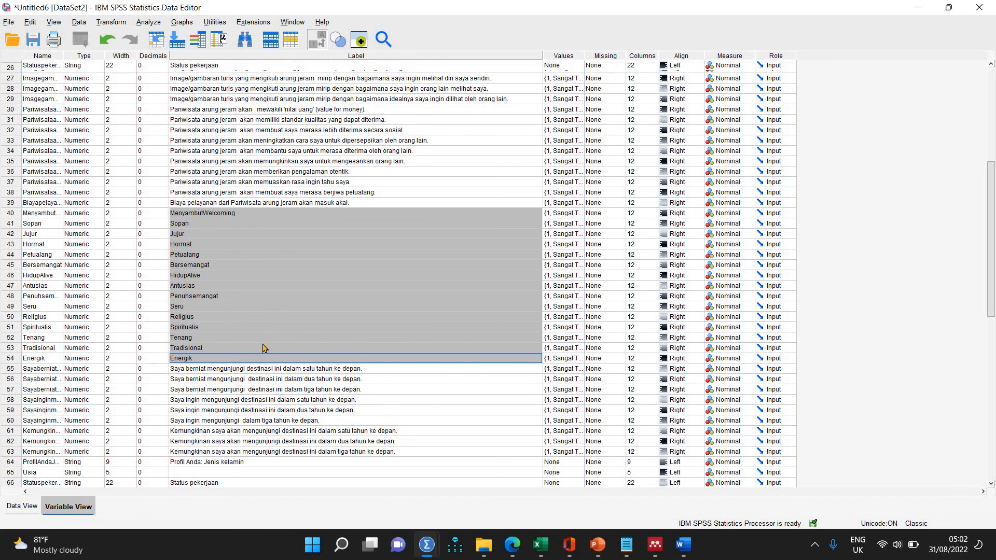
scroll(263, 346, up, 1)
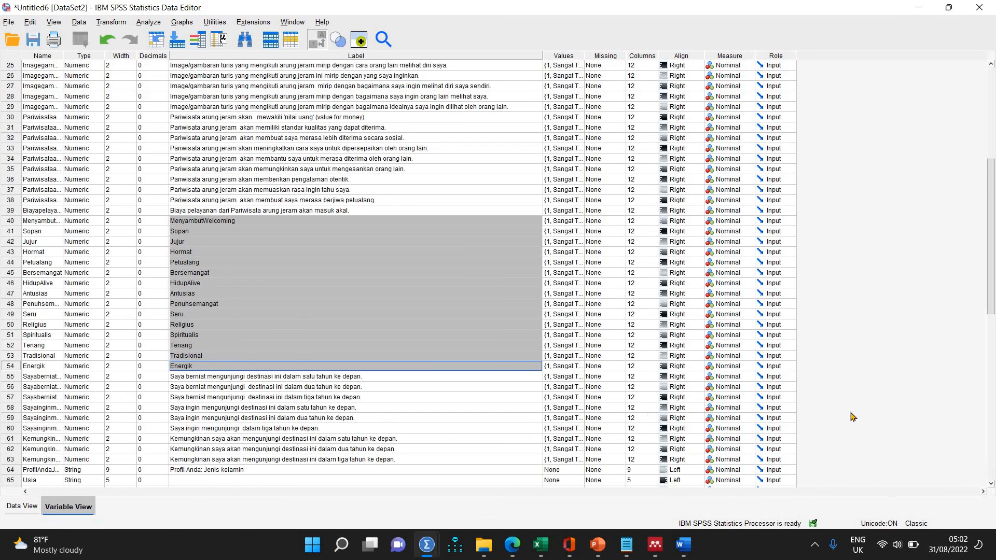
Copy the variable names of the respondent profile variables in rows 64 through 69 into their label cells.
click(991, 486)
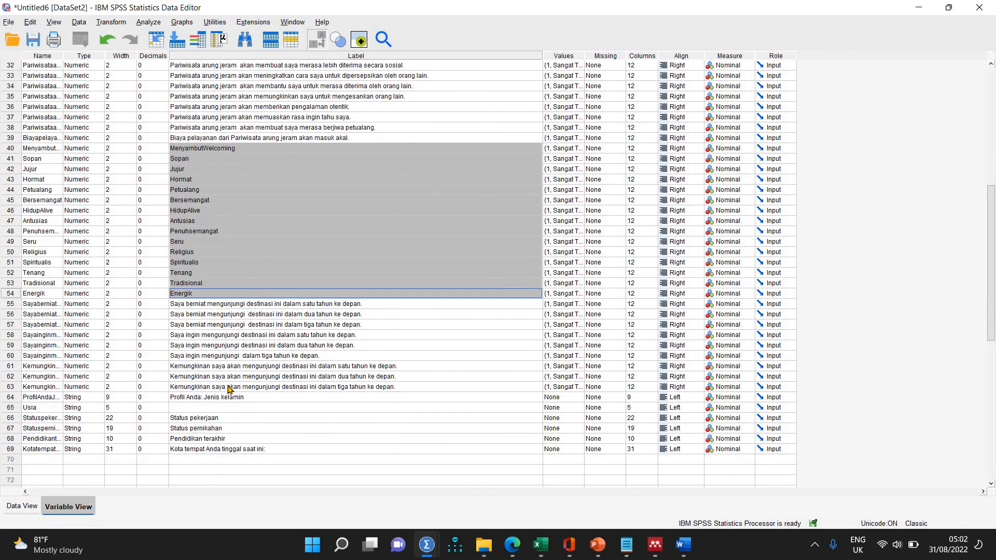
drag(47, 392, 44, 439)
drag(232, 388, 231, 440)
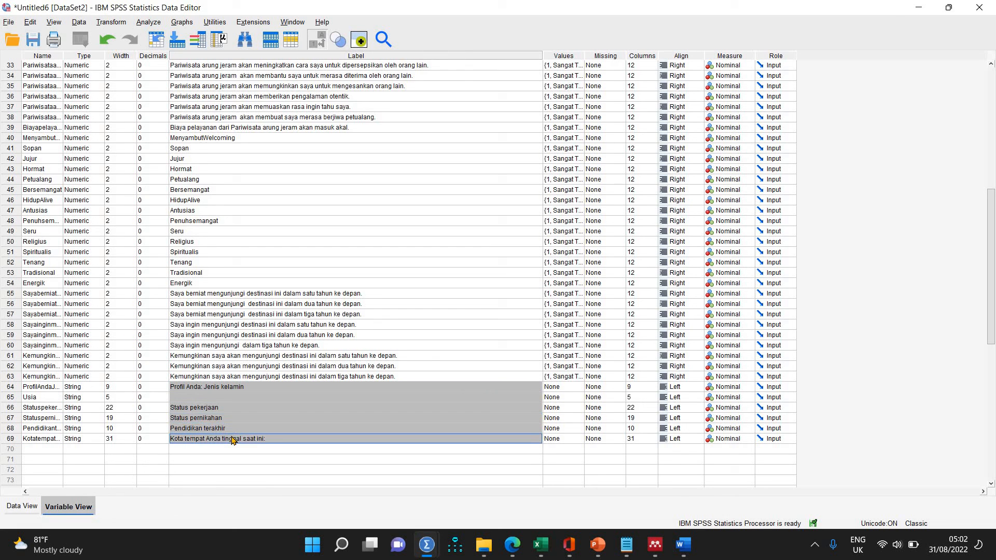
text(ProfilAndaJeniskelamin Usia Statuspekerjaan Statuspernikahan Pendidikanterakhir KotatempatAndatinggalsaatini)
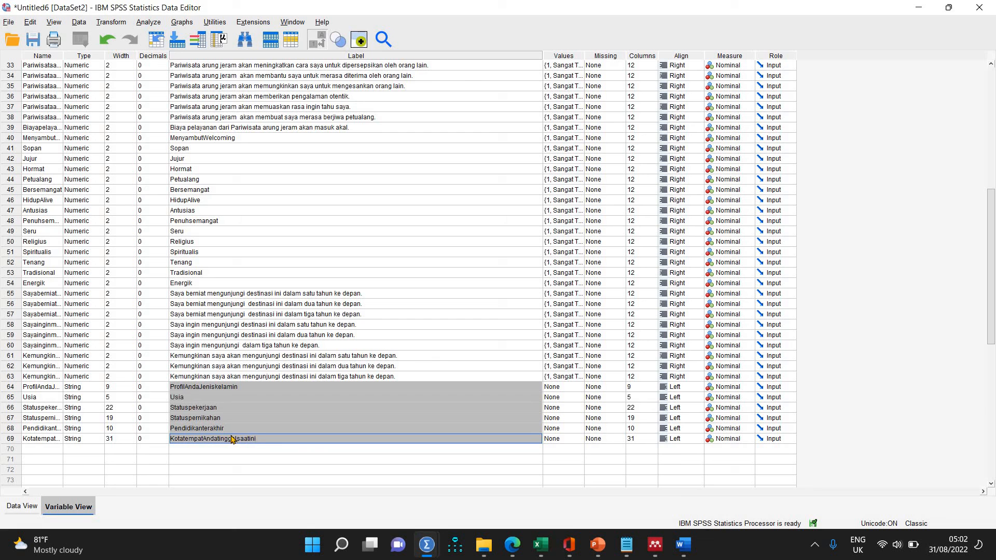
Change the label of the row 64 variable to "Jenis kelamin".
double_click(187, 387)
click(332, 384)
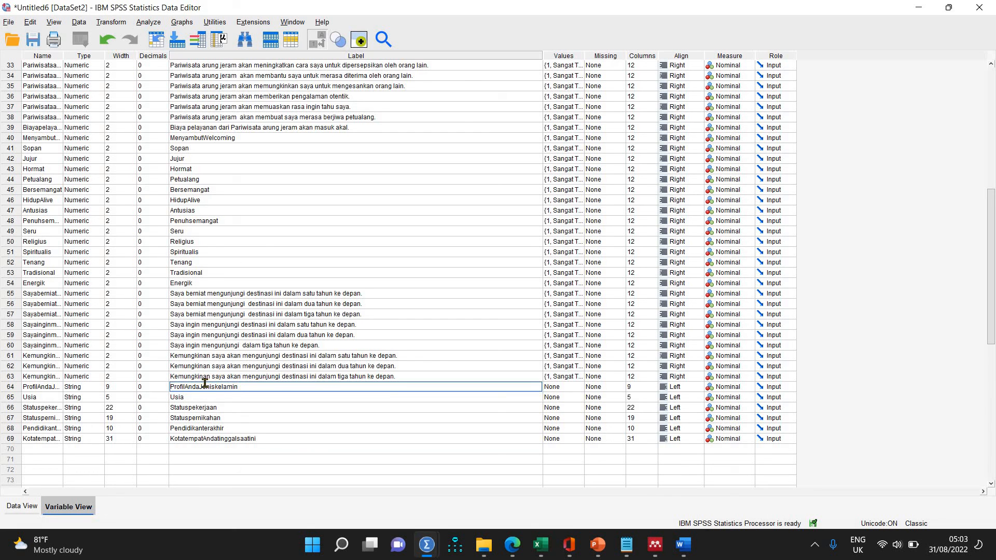
click(200, 386)
key(BackSpace)
key(BackSpace)
key(BackSpace)
key(BackSpace)
key(BackSpace)
key(BackSpace)
key(BackSpace)
key(BackSpace)
key(BackSpace)
key(BackSpace)
click(186, 386)
click(193, 408)
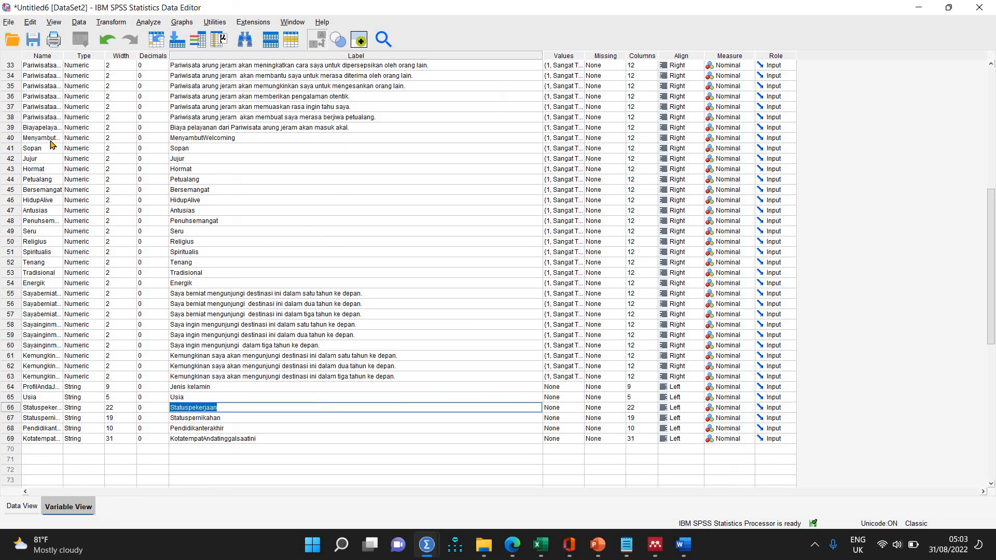
Widen the Name column to show the full variable names and prefix the row 40 label with "Dp1".
drag(61, 56, 121, 56)
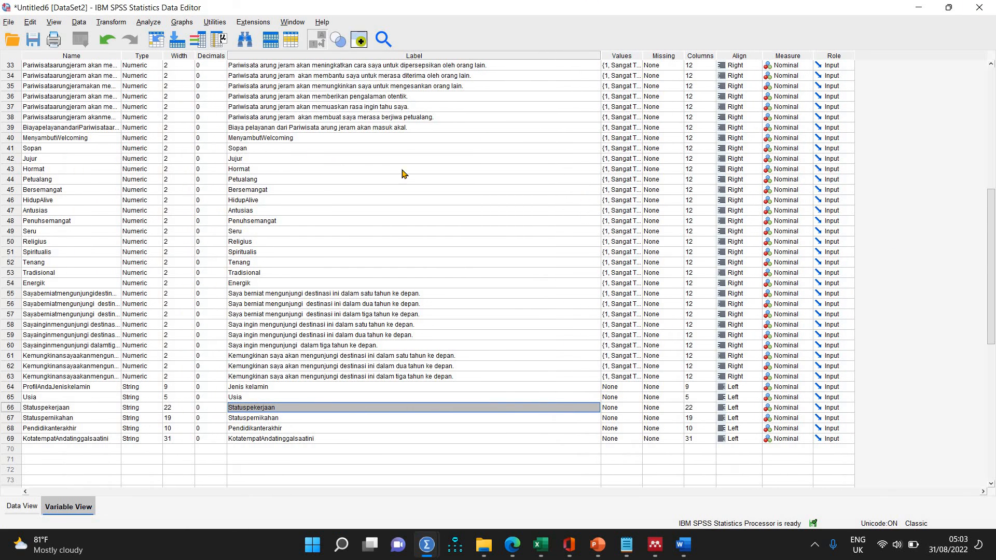
click(230, 139)
click(229, 139)
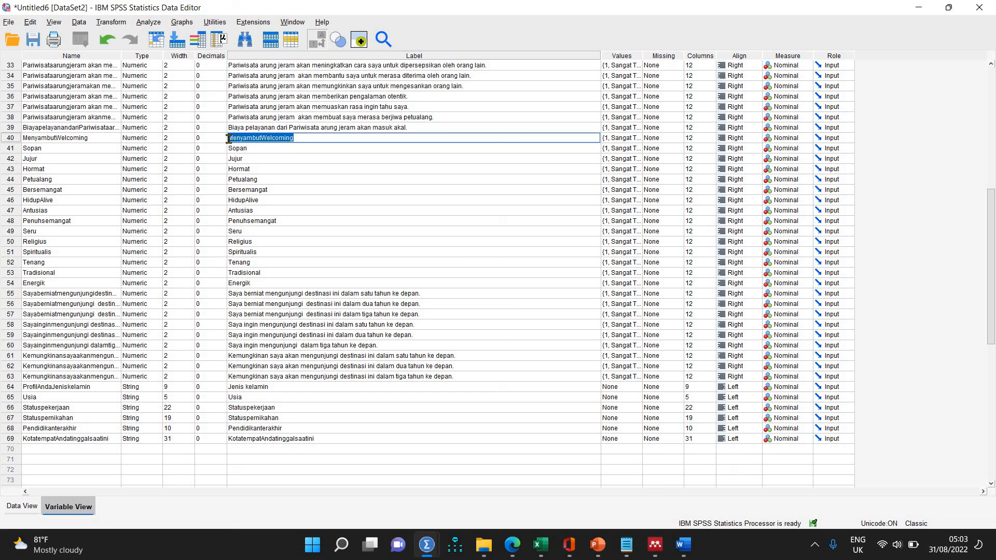
key(Left)
text(Dp)
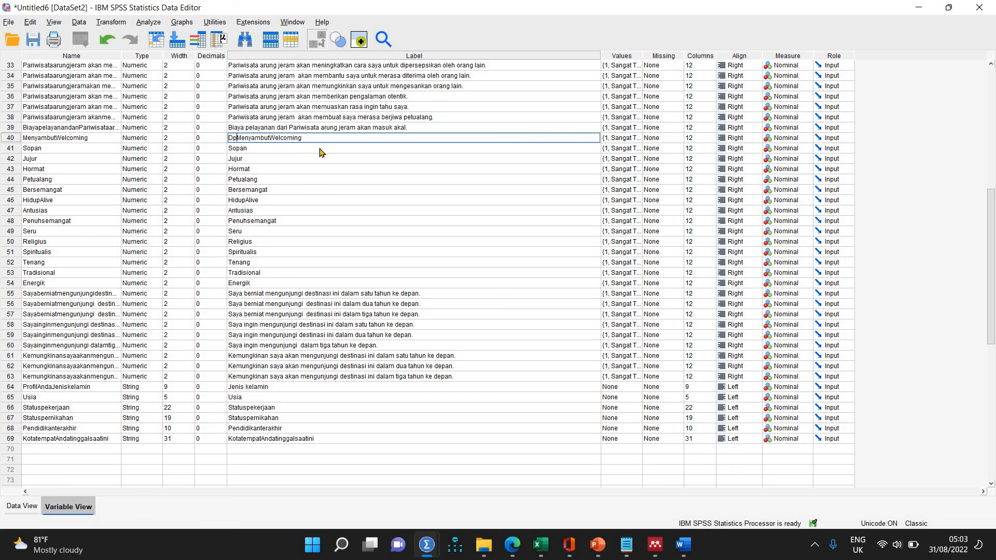
text(1)
Prefix the label "Sopan" in row 41 with "Dp2" and "Jujur" in row 42 with "Dp3".
click(230, 151)
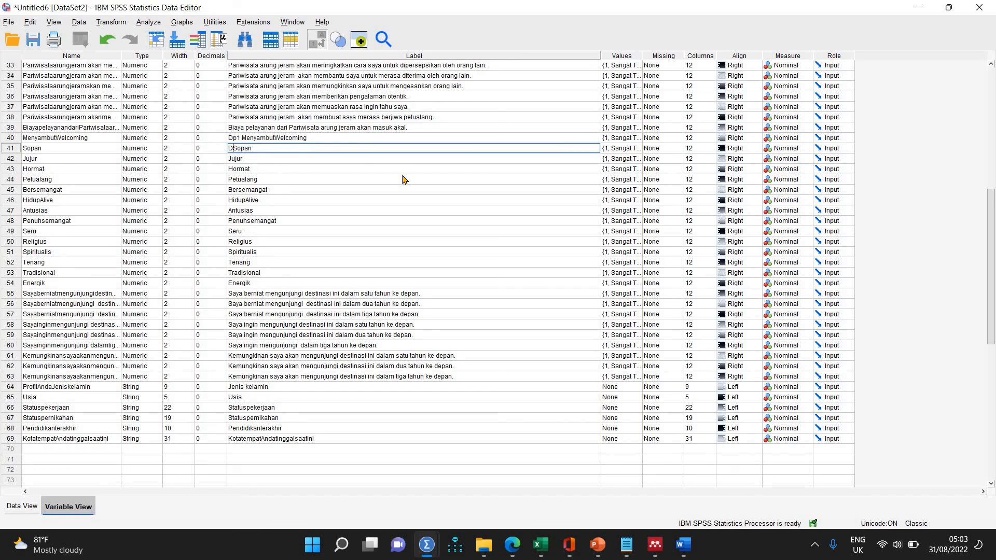
text(Dp2)
click(228, 159)
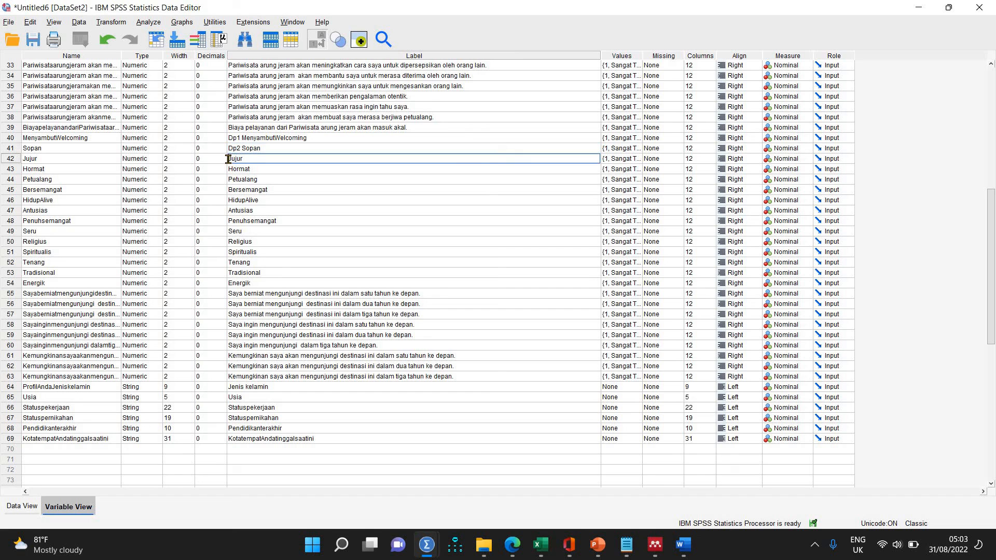
text(Dp3)
Prefix the label "Hormat" in row 43 with "Dp4" and "Petualang" in row 44 with "Dp5".
click(229, 169)
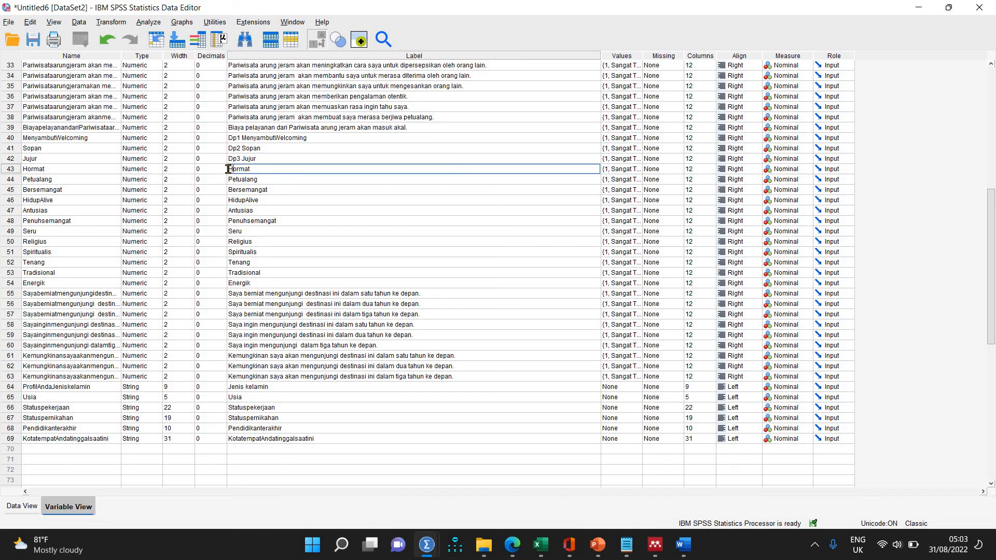
text(Dp4)
key(Return)
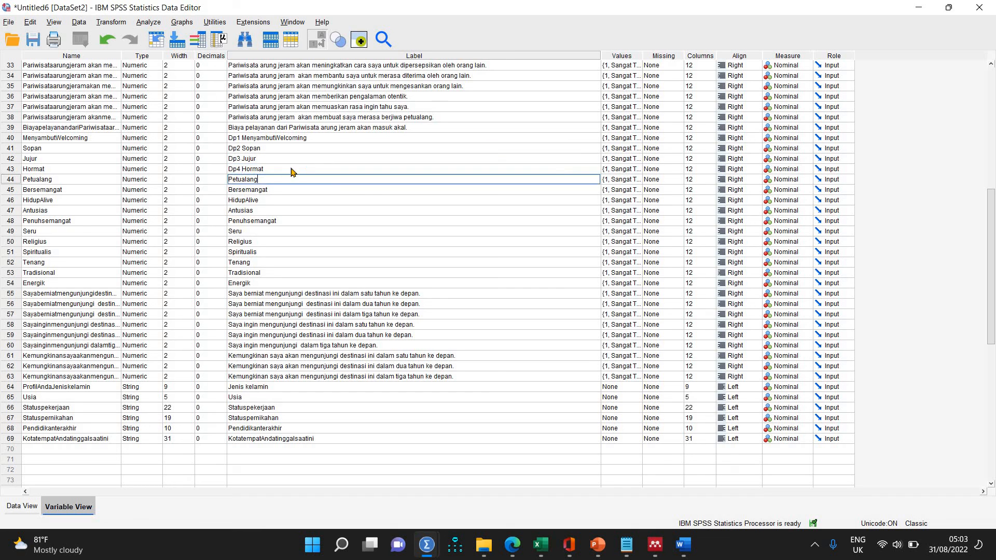
click(228, 178)
text(Dp5)
click(232, 193)
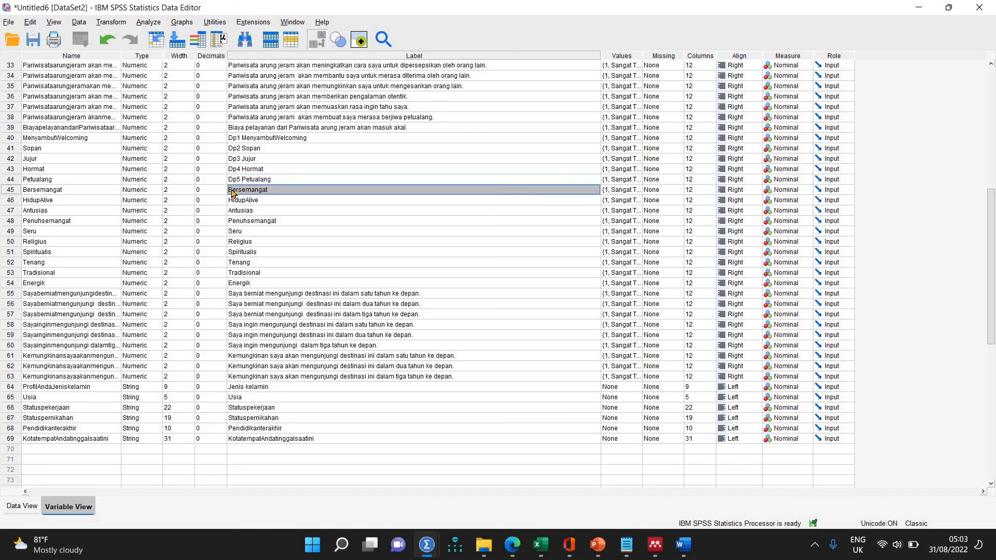
Rename the variable MenyambutWelcoming in row 40 as Dp1 and Sopan in row 41 as Dp2.
double_click(92, 141)
drag(95, 140, 2, 146)
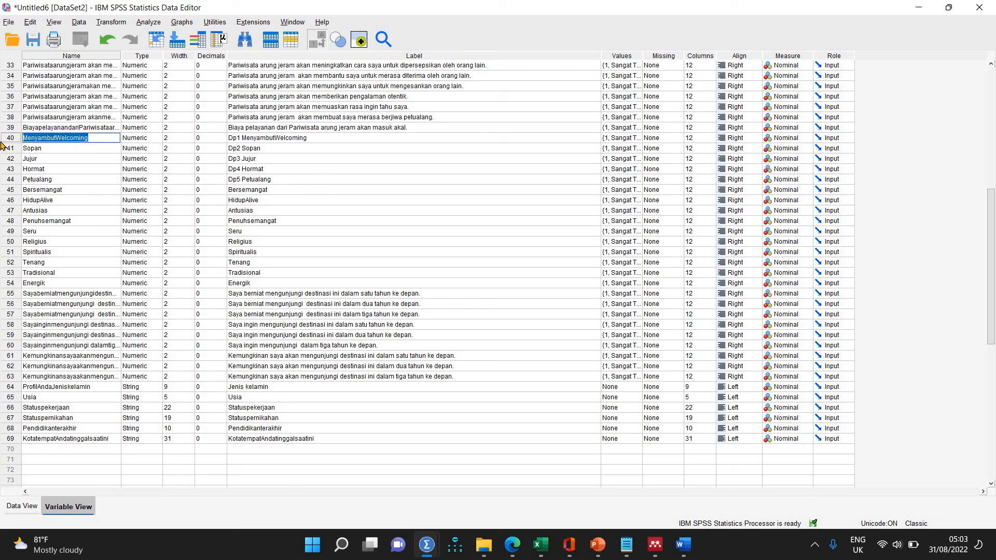
text(Dp)
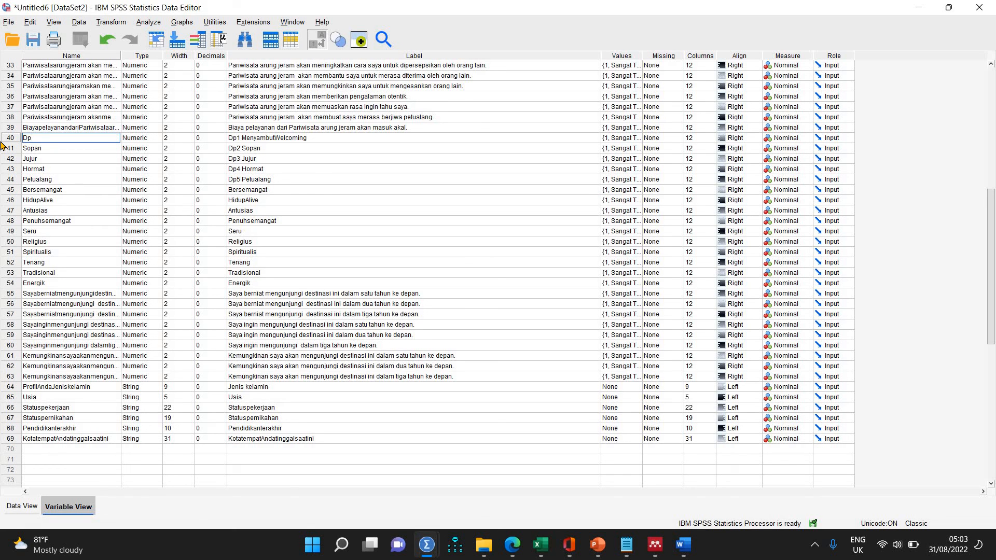
key(ctrl+a)
text(Dp1)
click(48, 150)
key(ctrl+a)
text(Dp2)
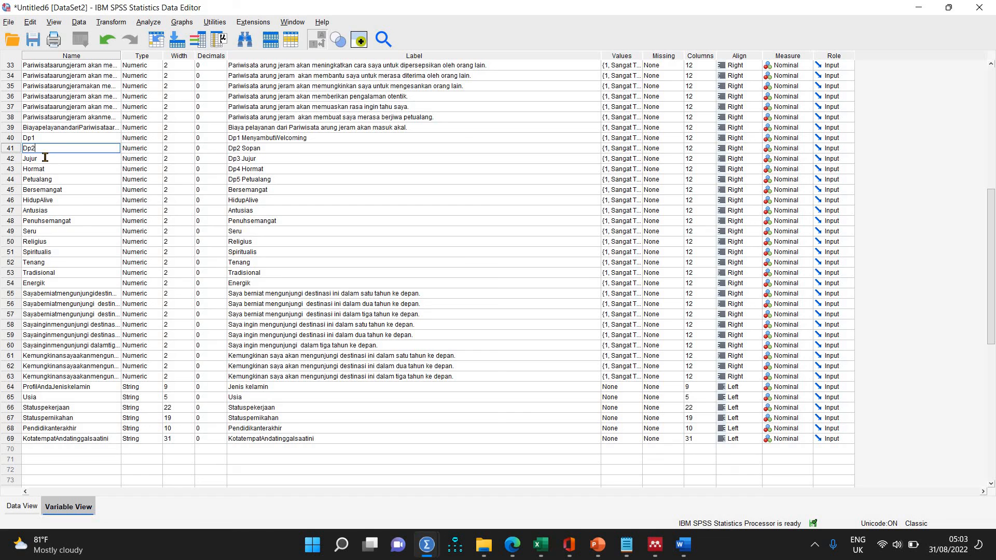
Rename the variable Jujur in row 42 as Dp3 and Hormat in row 43 as Dp4.
click(46, 158)
key(ctrl+a)
text(Dp3)
click(50, 168)
key(ctrl+a)
text(Dp)
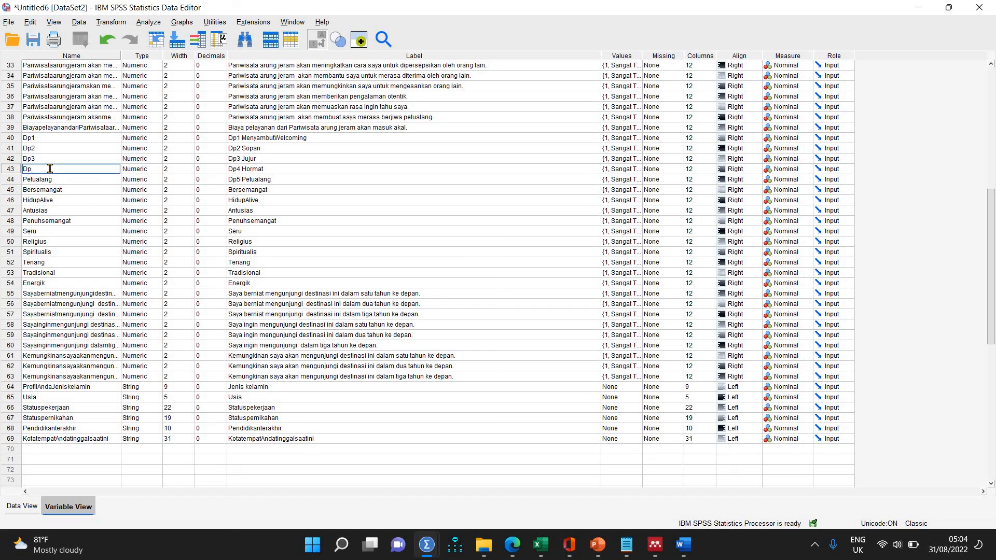
text(4)
Rename the variable Petualang in row 44 as Dp5 and Bersemangat in row 45 as Dp6.
click(52, 180)
key(ctrl+a)
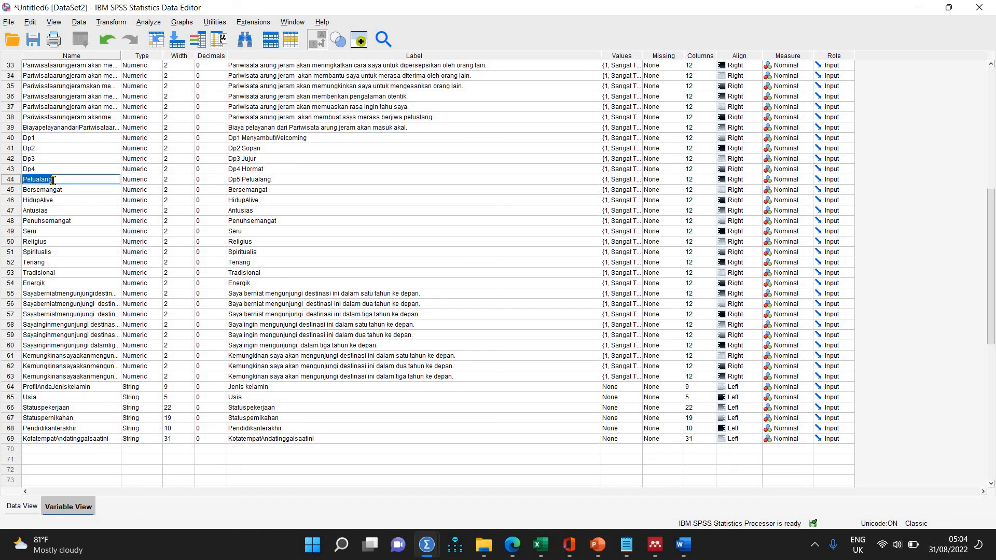
text(Dp5)
double_click(65, 190)
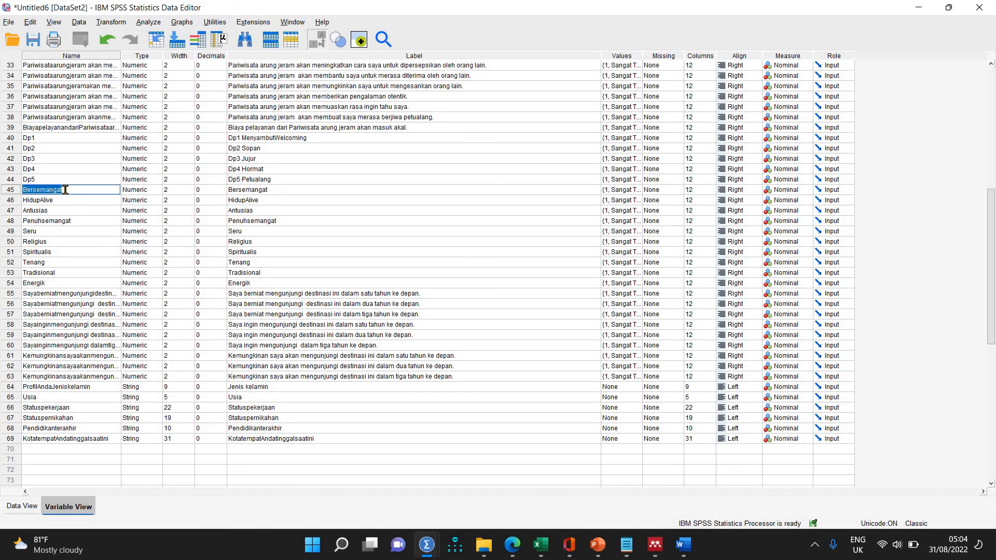
text(Dp6)
Rename the variable HidupAlive in row 46 as Dp7 and Antusias in row 47 as Dp8.
click(60, 201)
double_click(60, 201)
text(Dp7)
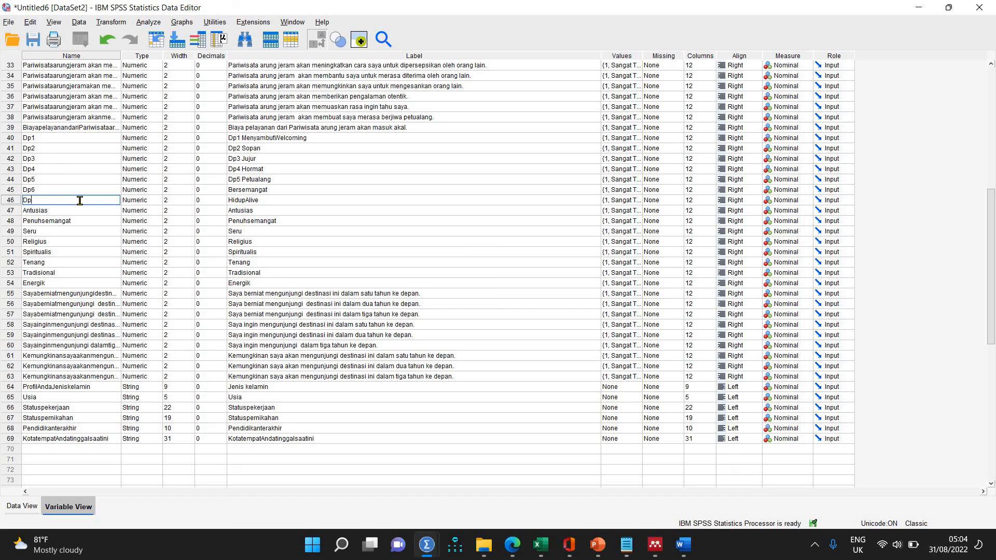
click(63, 210)
double_click(63, 211)
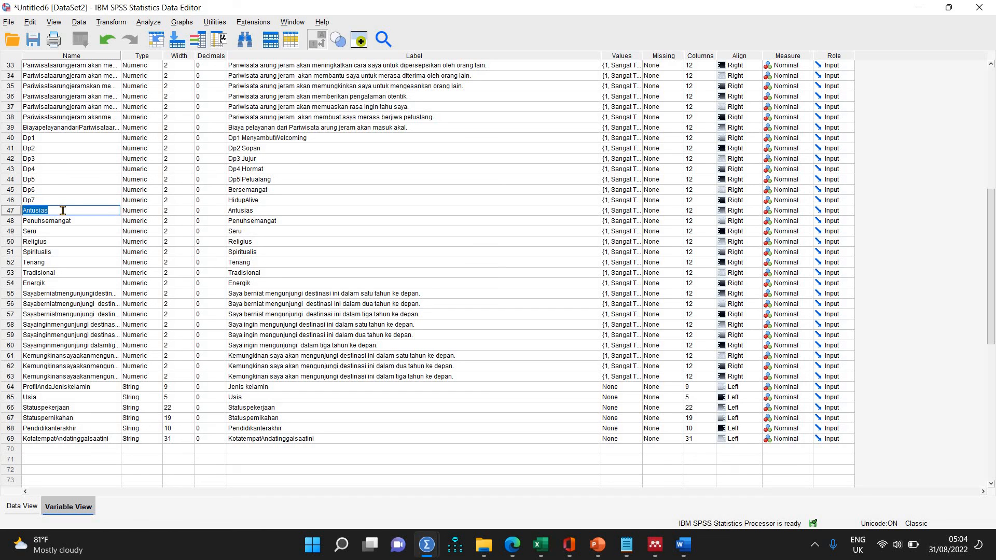
text(Dp8)
Rename the variable Penuhsemangat in row 48 as Dp9 and Seru in row 49 as Dp10.
click(82, 222)
double_click(82, 222)
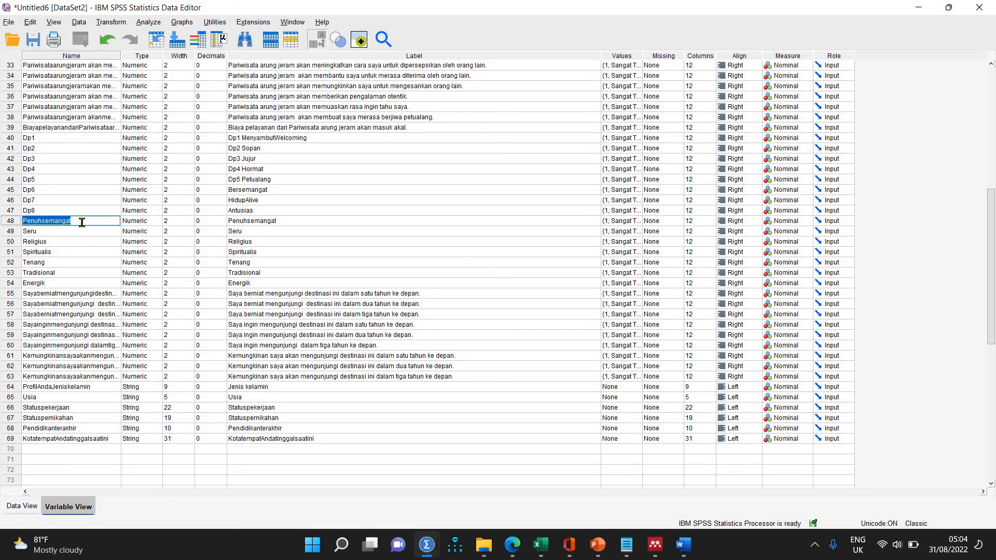
text(Dp9)
click(72, 232)
double_click(72, 232)
text(Dp)
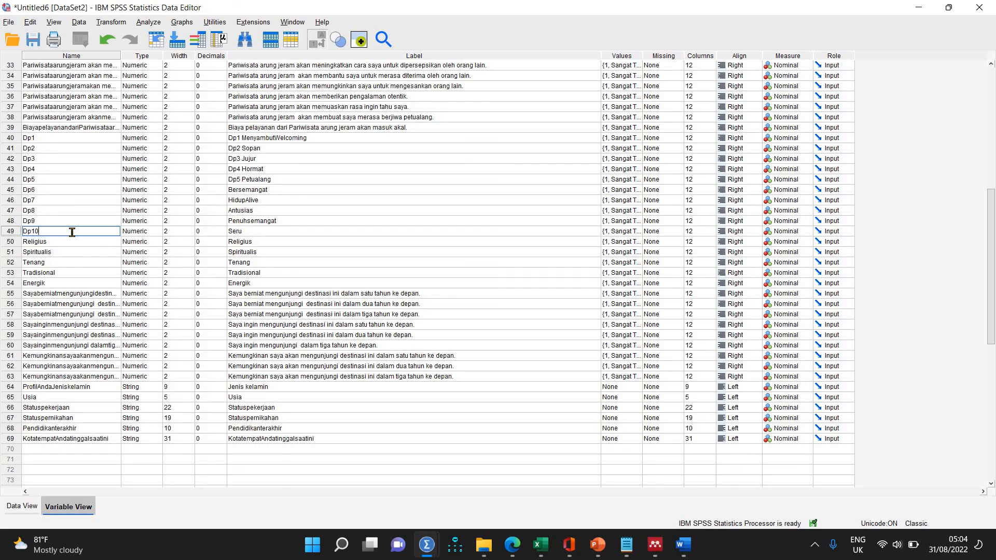
text(10)
Examine the column headings of the renamed Dp variables in the response data and return to the variable definitions.
click(20, 507)
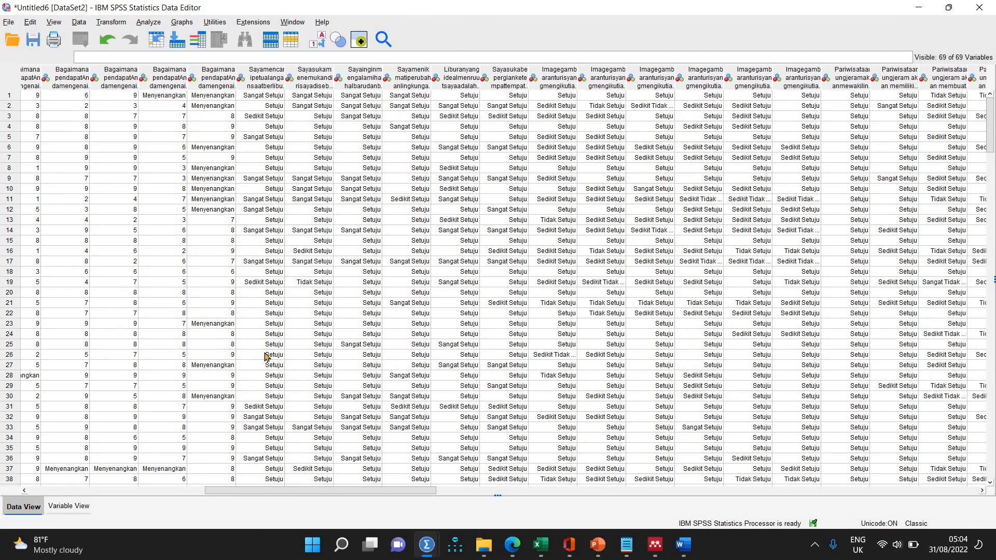
drag(374, 492, 634, 494)
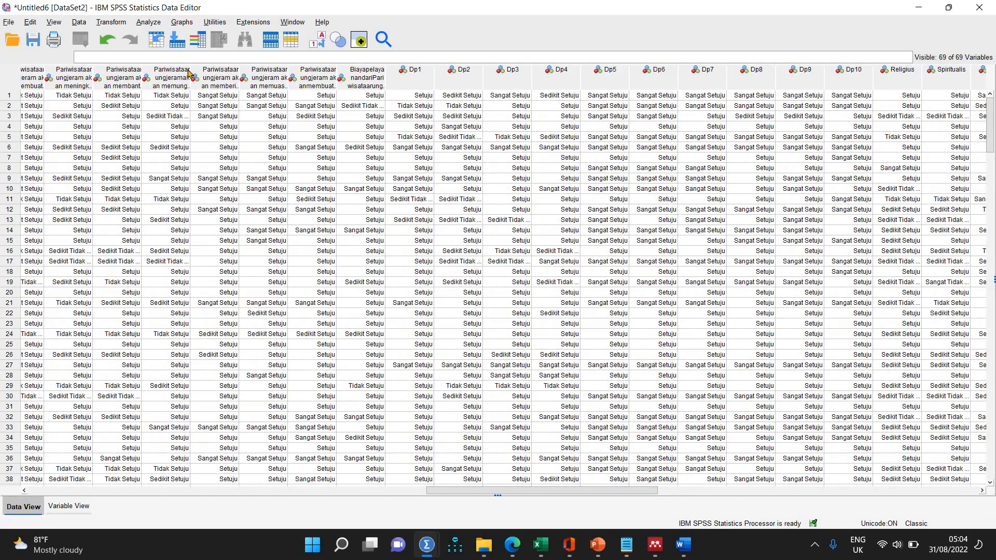
click(349, 491)
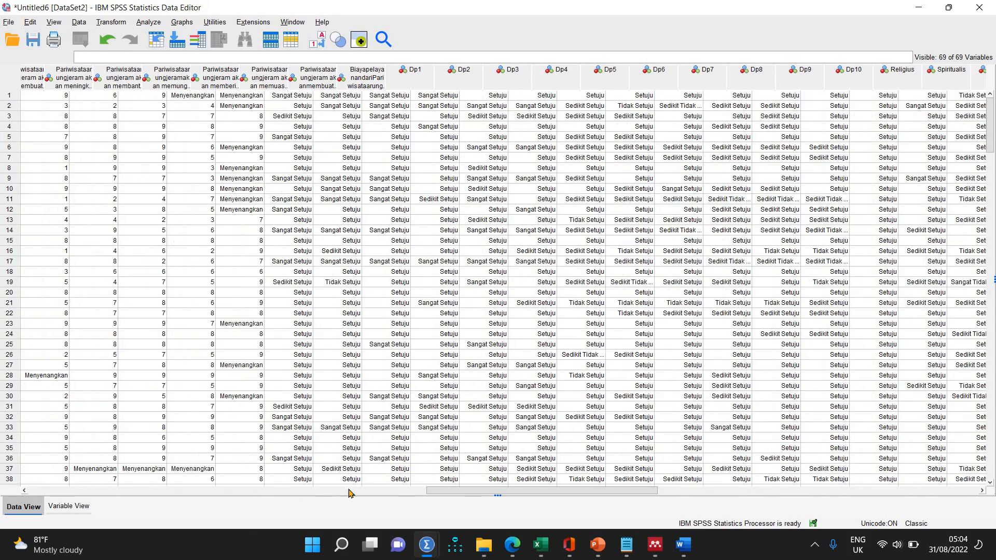
drag(370, 492, 657, 501)
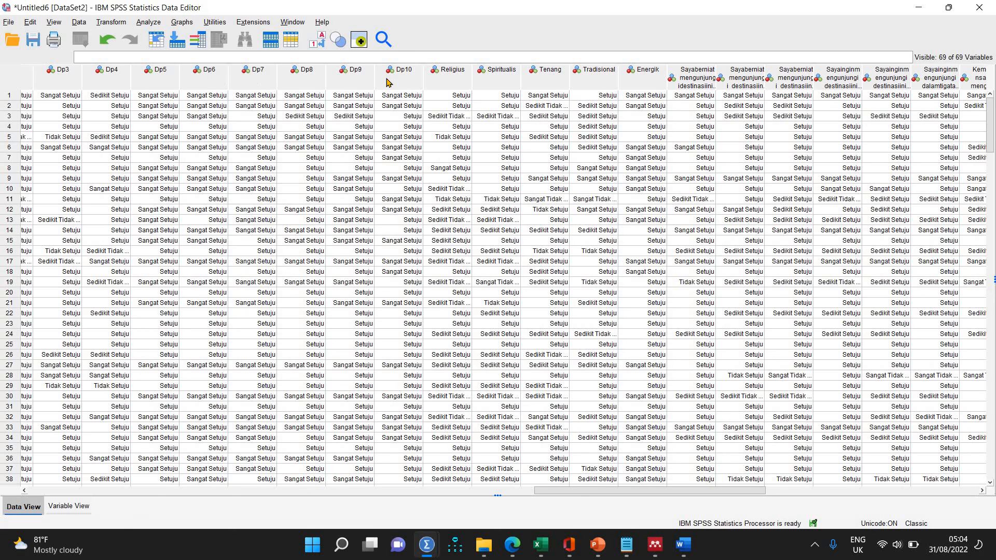
click(69, 507)
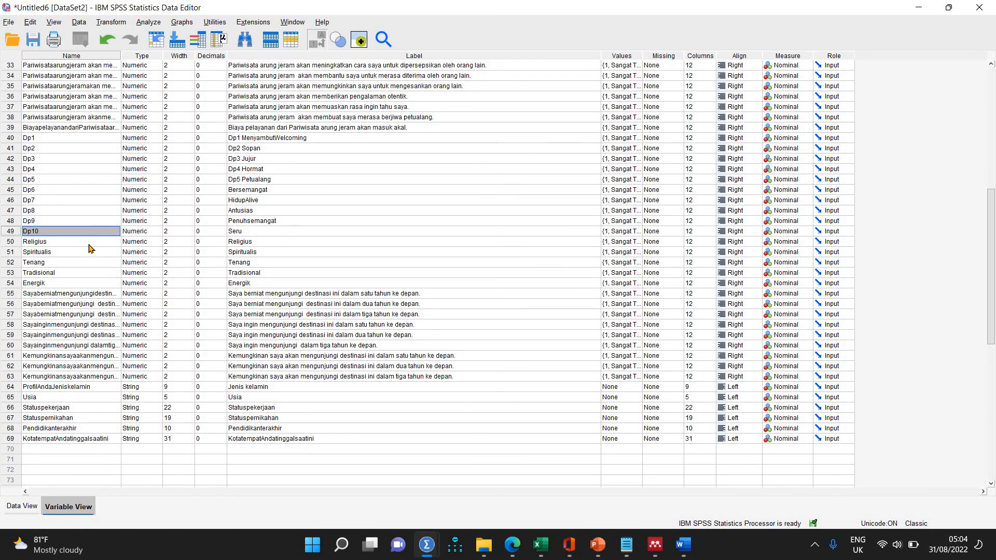
Rename the variable Religius in row 50 as Dp11 and Spiritualis in row 51 as Dp12.
double_click(88, 242)
double_click(87, 242)
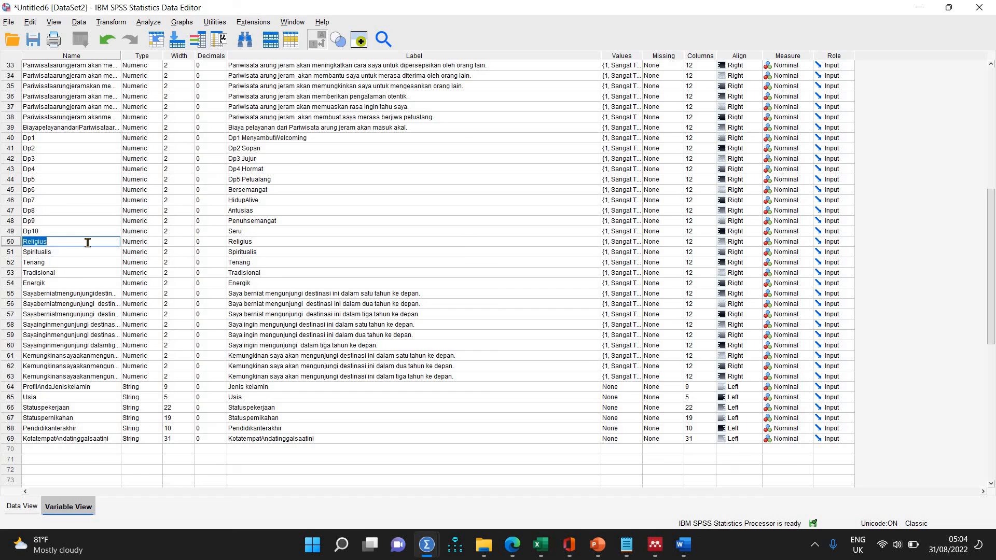
text(Dp11)
click(79, 251)
double_click(78, 251)
text(Dp12)
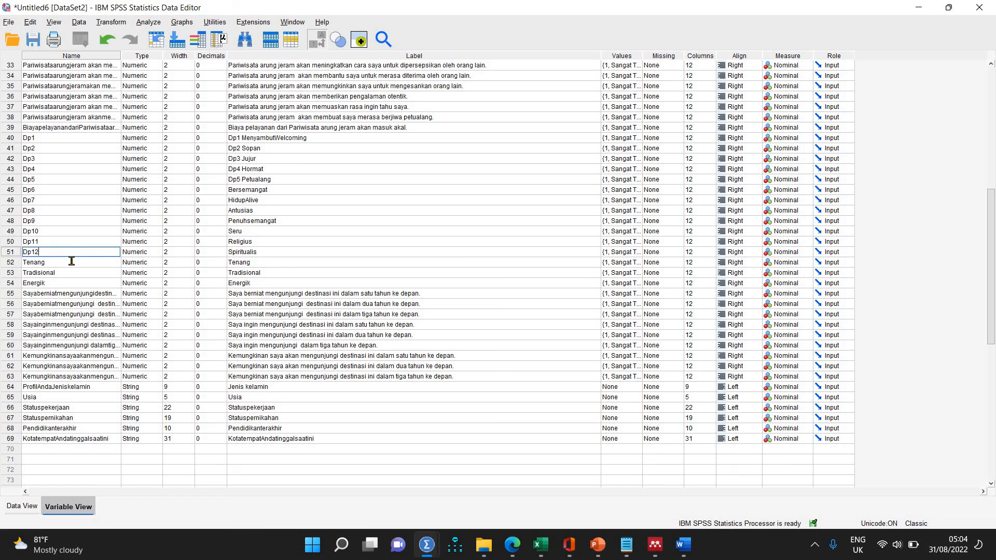
Rename the variable Tenang in row 52 as Dp13 and Tradisional in row 53 as Dp14.
double_click(71, 261)
double_click(71, 261)
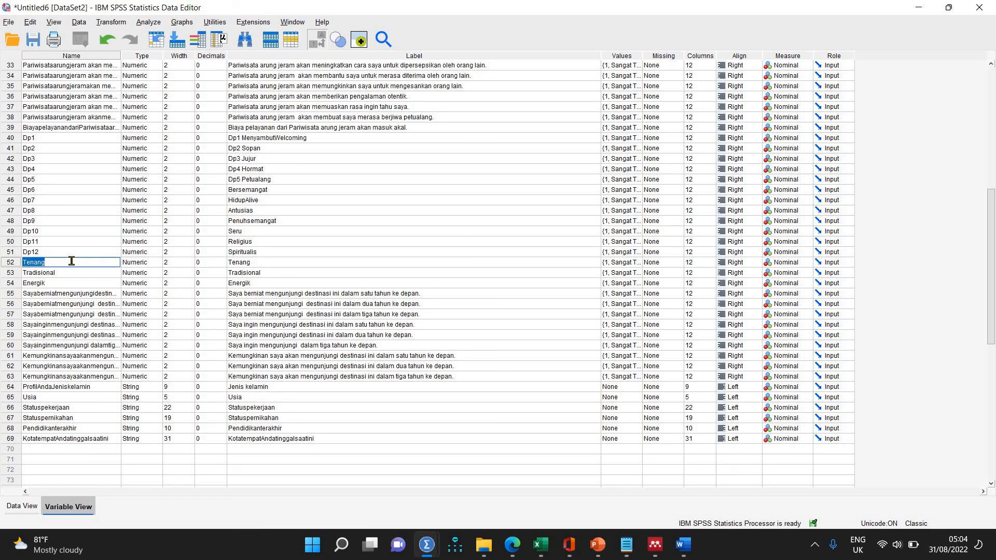
text(Dp13)
double_click(69, 269)
double_click(69, 269)
text(Dp)
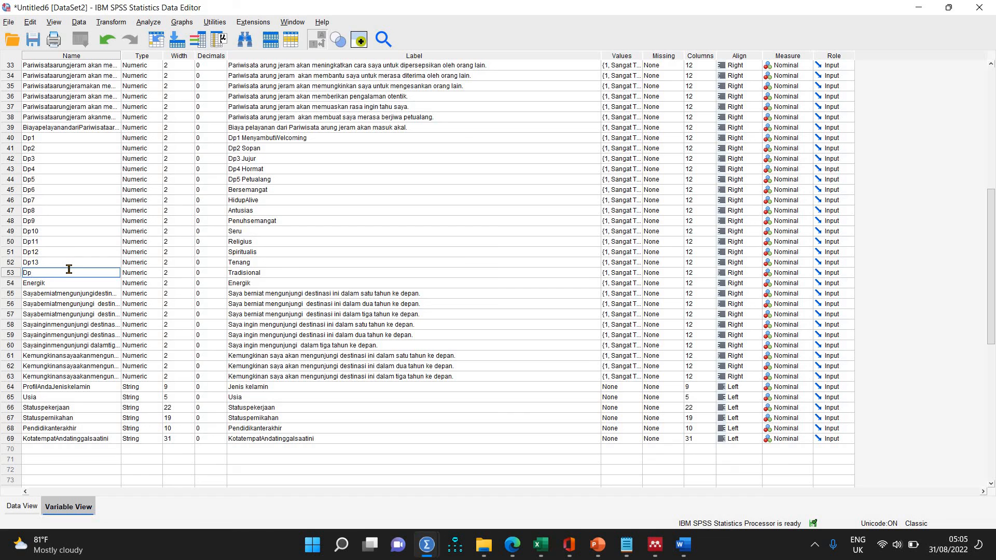
text(14)
Rename the variable Energik in row 54 as Dp15.
double_click(60, 281)
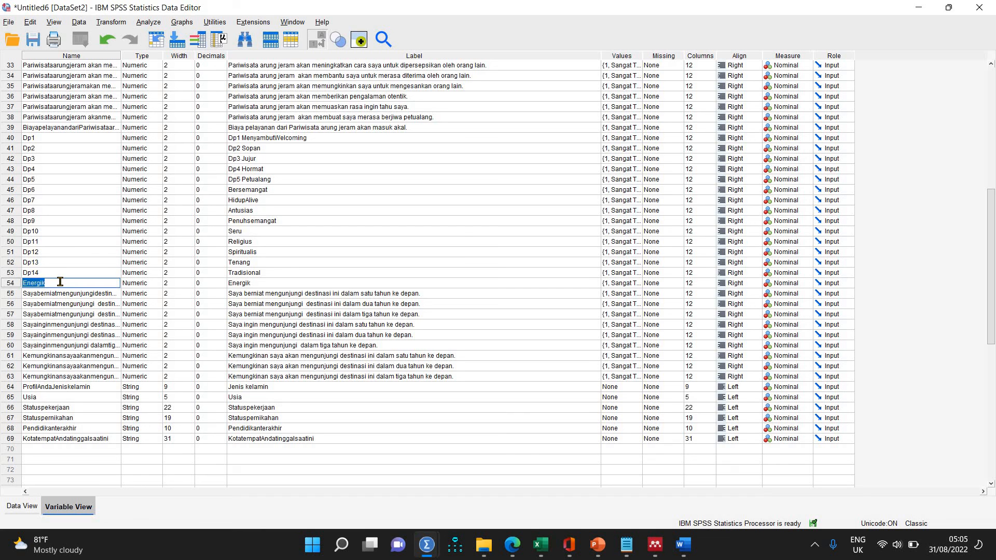
text(Dp15)
Rename the visit-intention variables for one and two years ahead in rows 55 and 56 as V1 and V2.
double_click(74, 296)
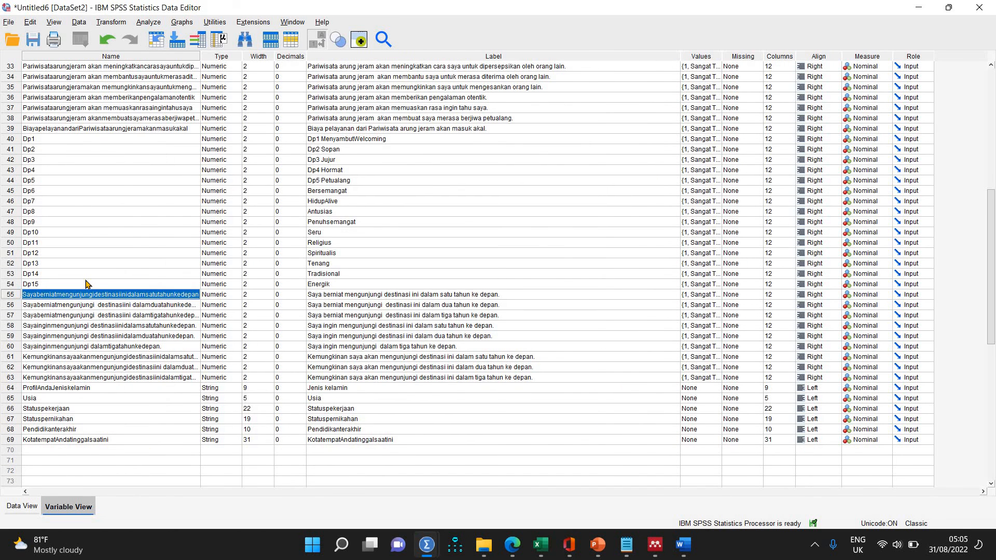
text(V)
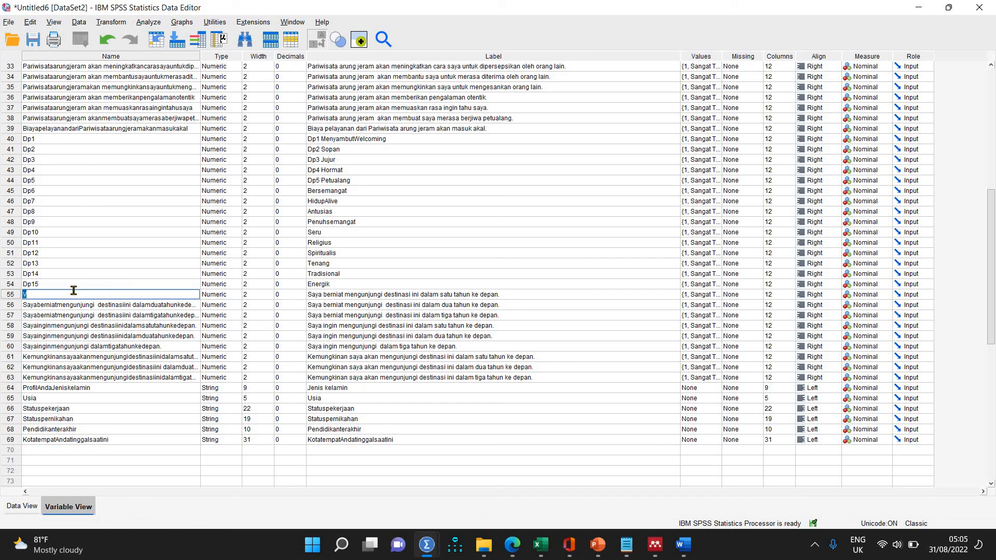
text(1)
double_click(66, 306)
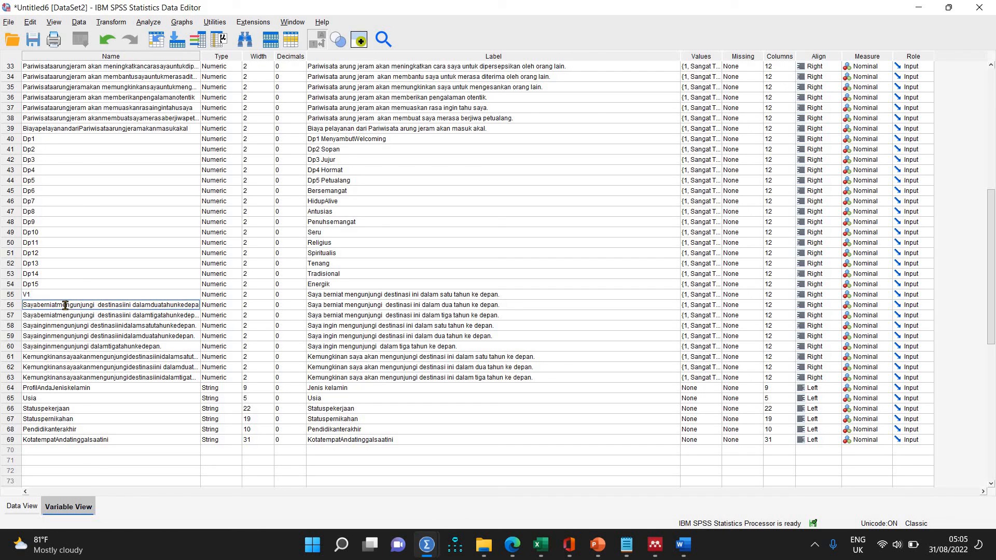
text(V2)
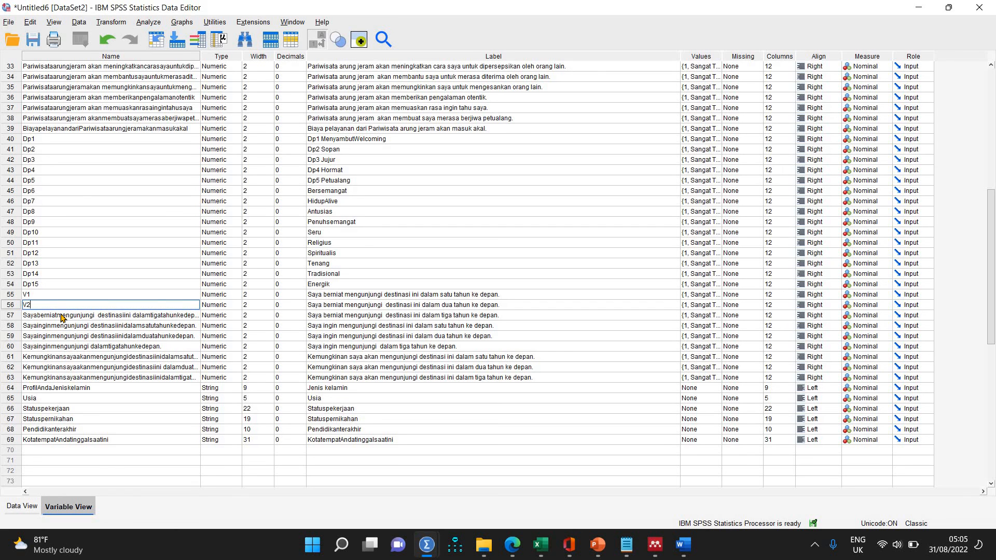
Rename the row 57 variable as V3 and the row 58 variable as V4.
double_click(61, 317)
text(V)
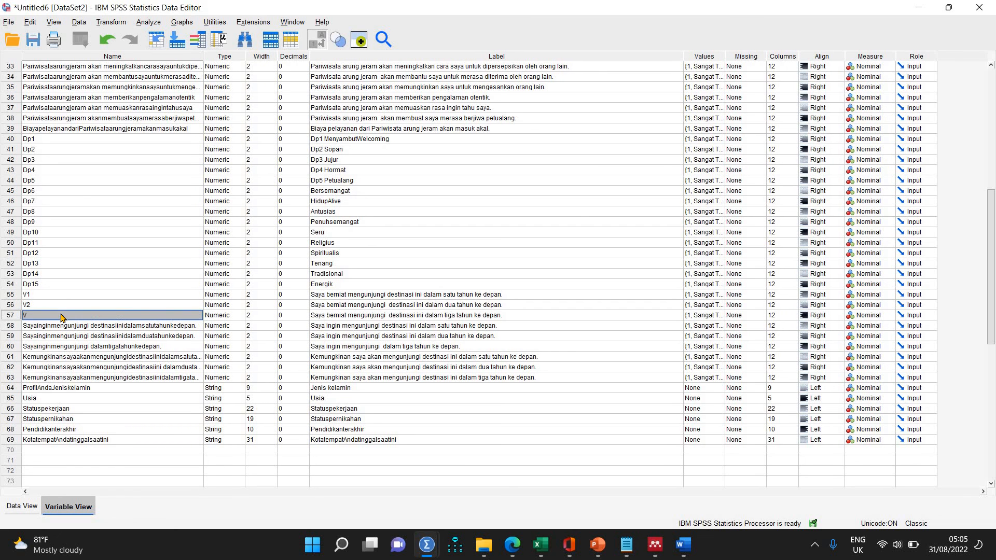
text(3)
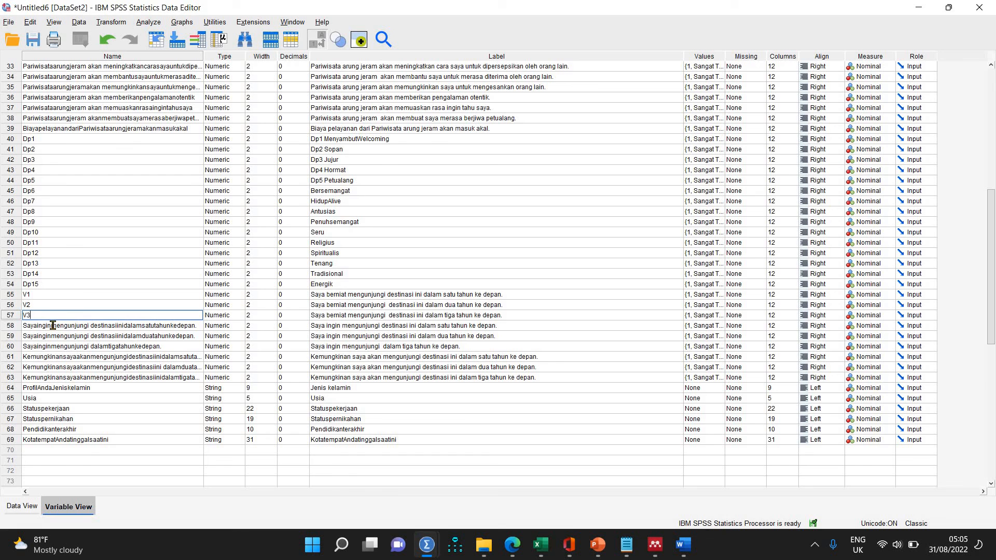
click(53, 325)
double_click(53, 325)
text(V4)
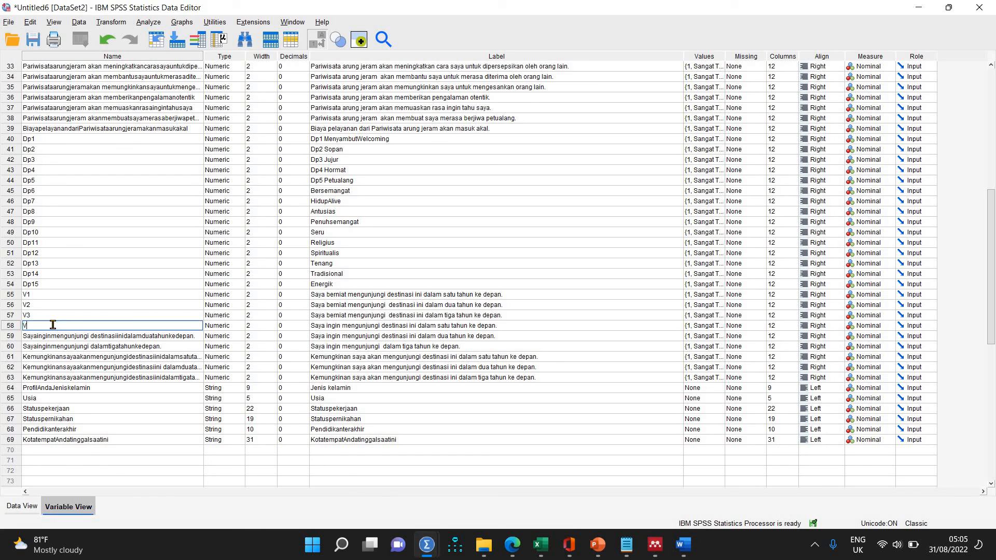
Prefix the "Saya berniat mengunjungi" label in row 55 with "V1" and the one in row 56 with "V2".
click(313, 295)
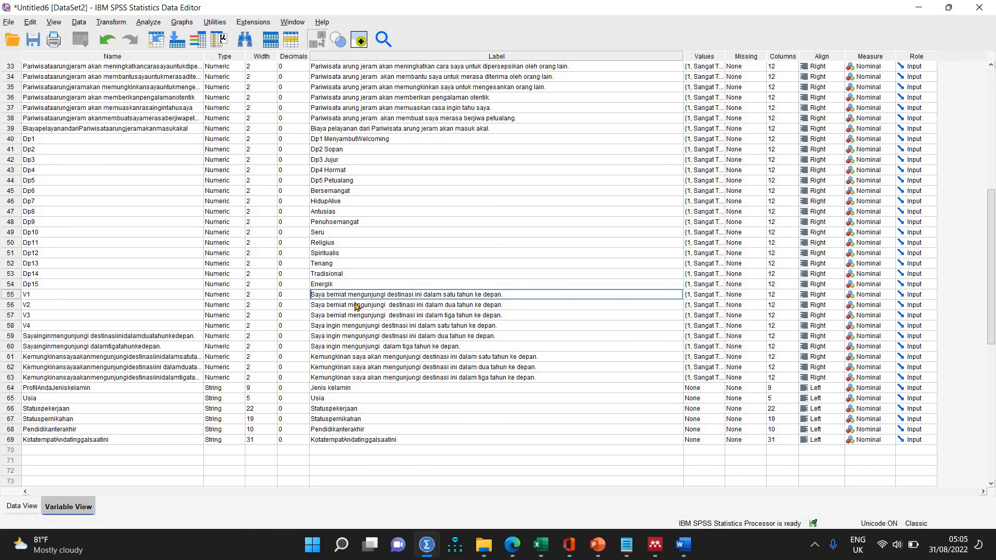
text(V1)
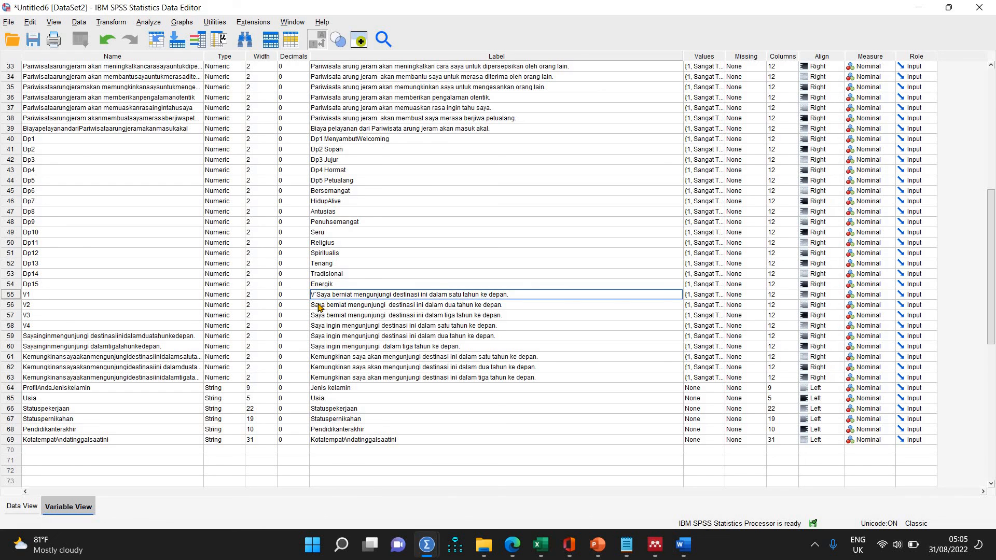
key(BackSpace)
key(BackSpace)
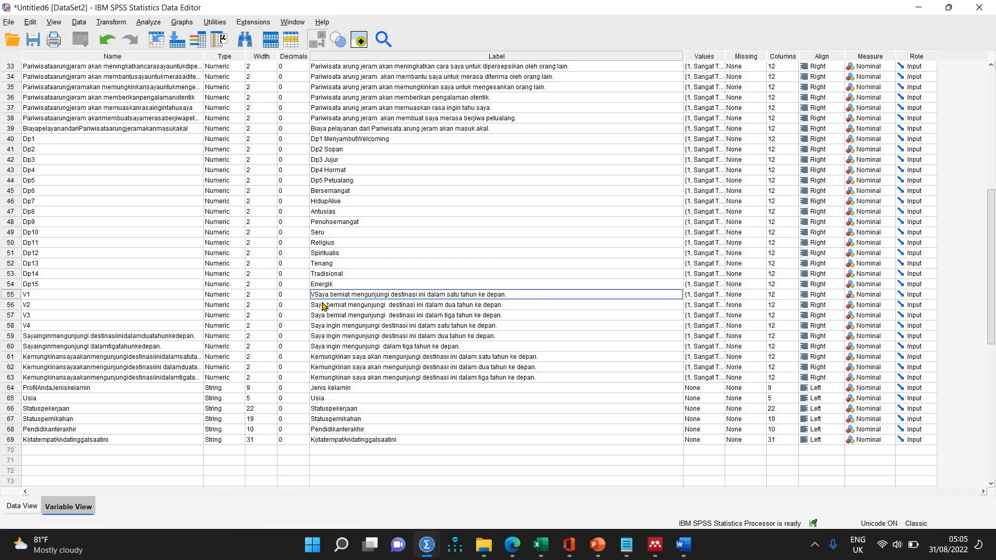
text(1)
click(318, 306)
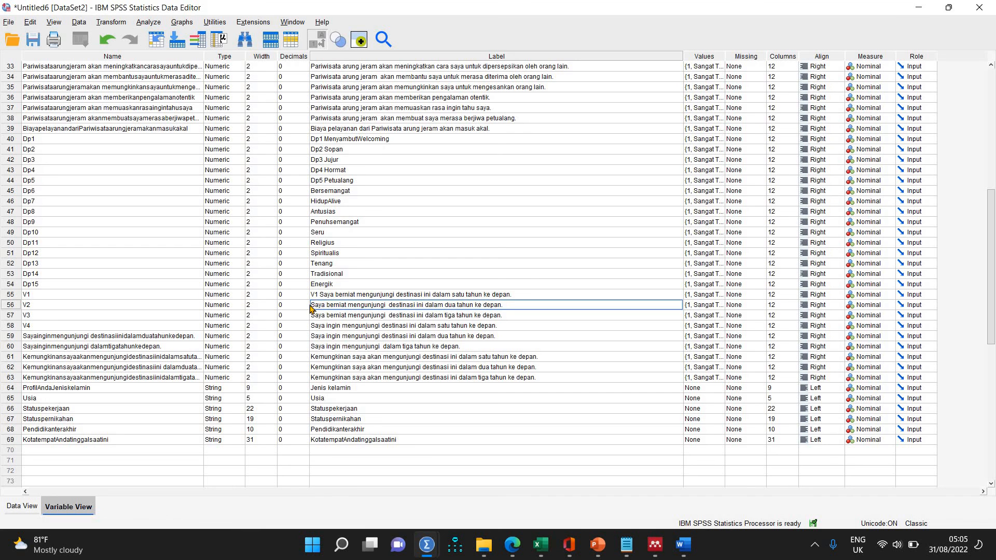
text(V)
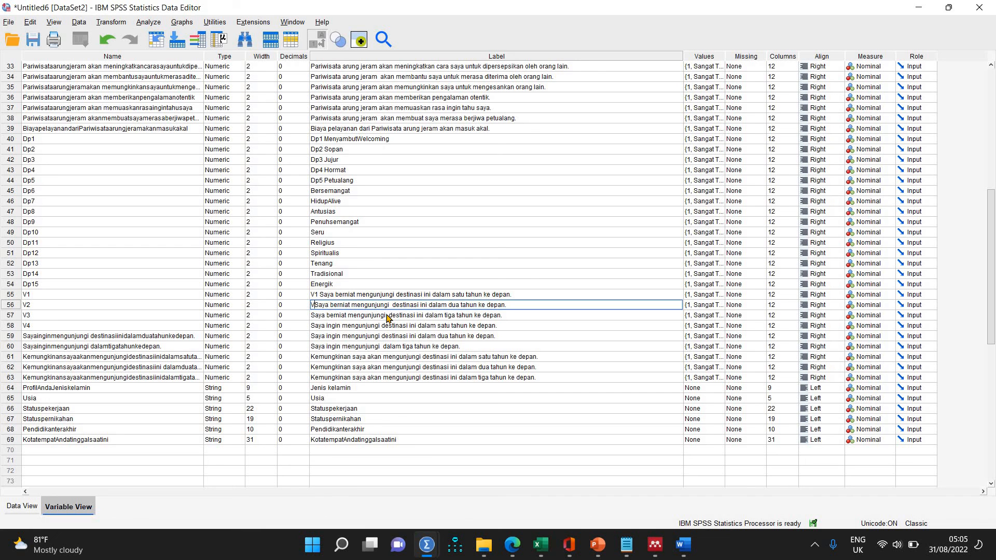
text(2)
Prefix the "Saya berniat mengunjungi" label in row 57 with "V3" and the "Saya ingin mengunjungi" label in row 58 with "V4".
click(315, 316)
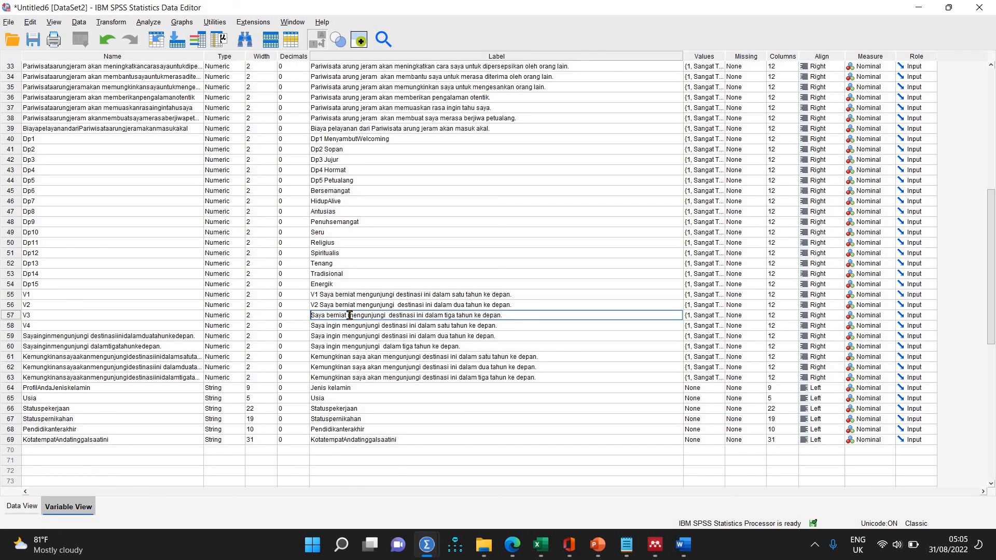
text(V)
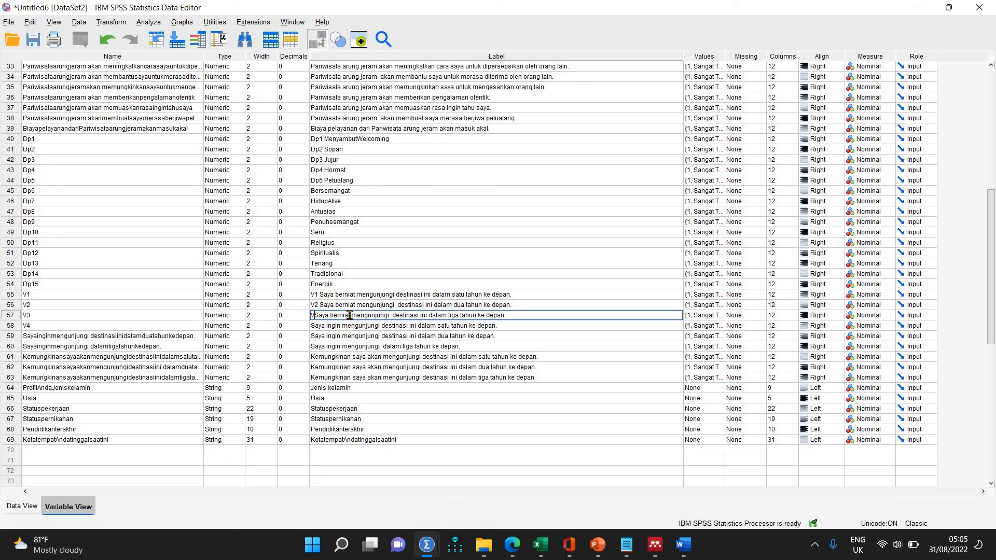
text(3)
click(311, 326)
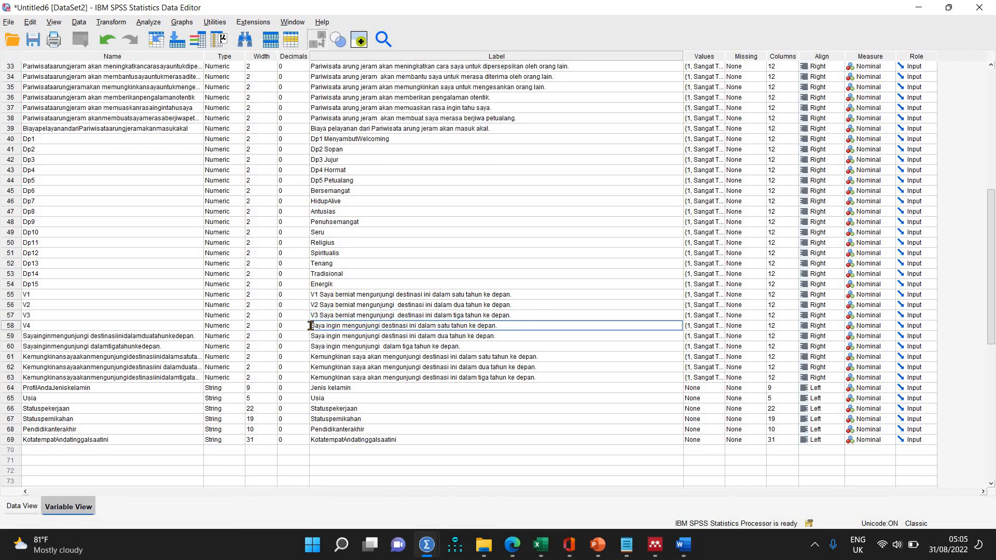
double_click(312, 326)
key(Home)
text(V)
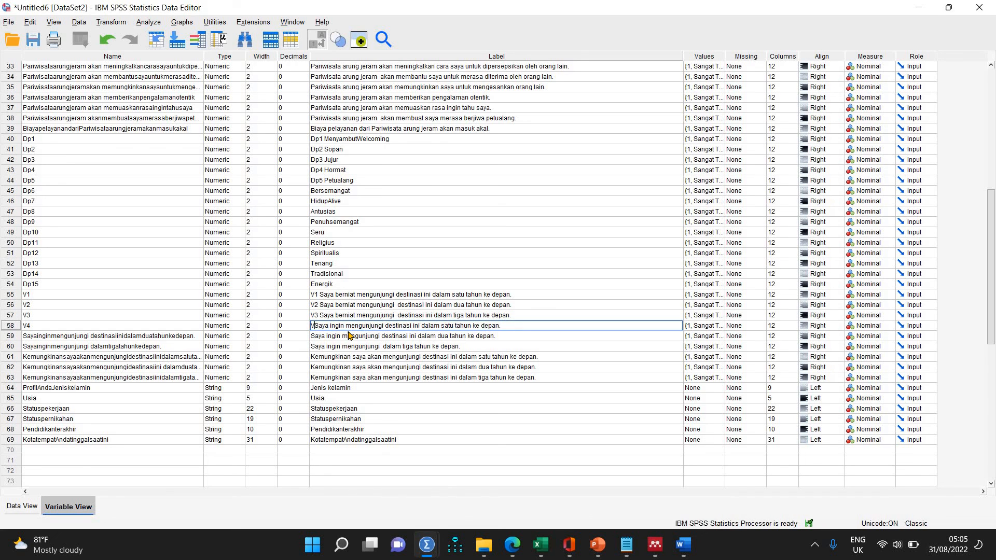
text(4)
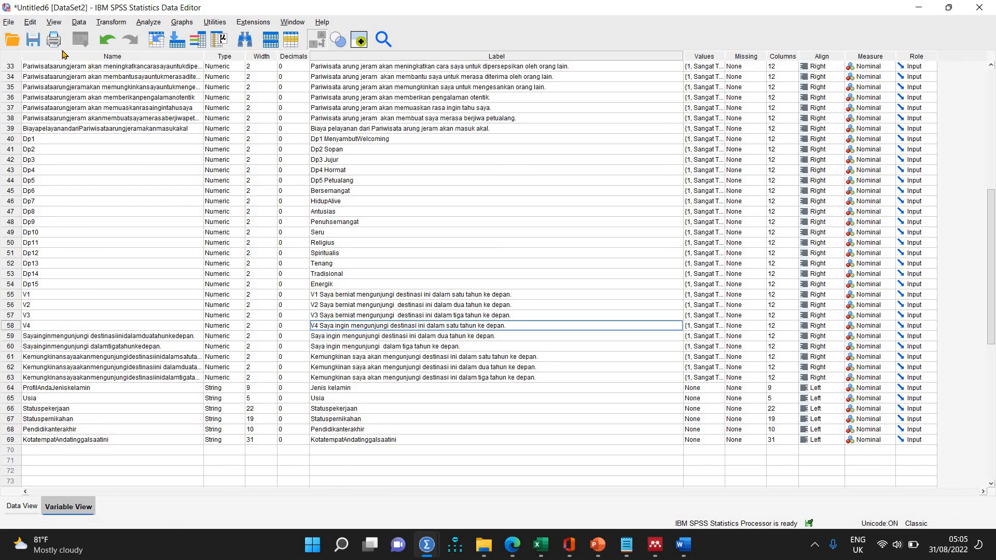
Save the dataset in the Downloads folder as an SPSS Statistics (*.sav) file named "3322 Arung Jeram".
click(8, 22)
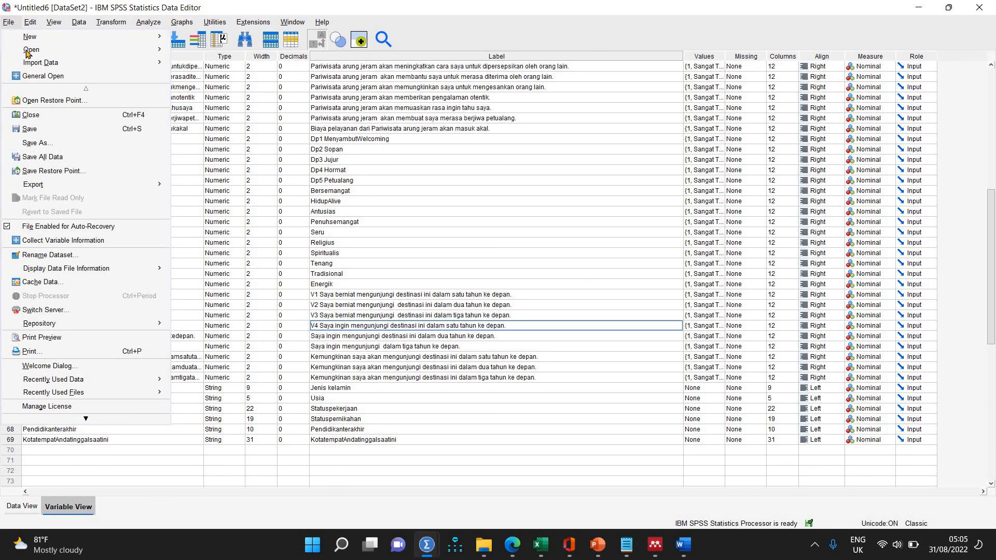
click(46, 144)
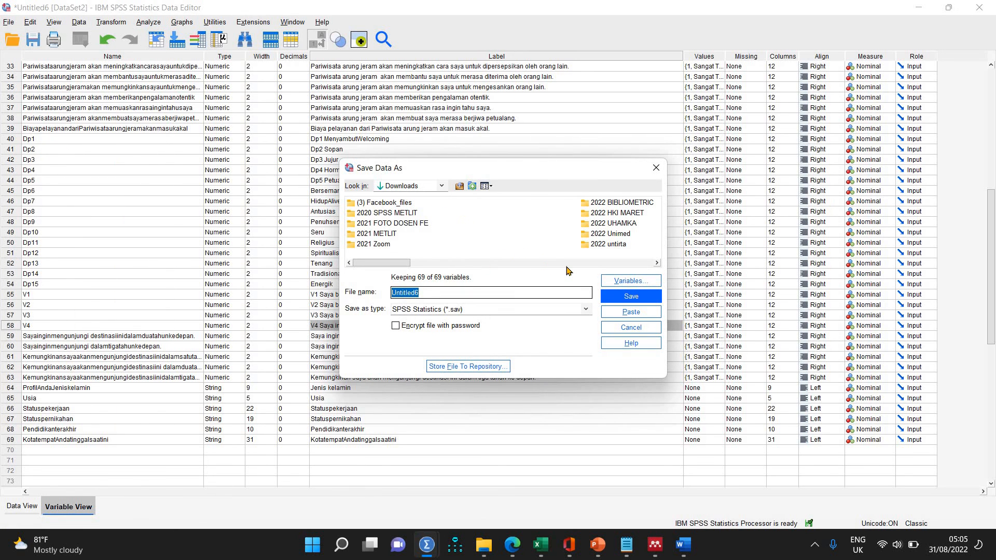
text(332)
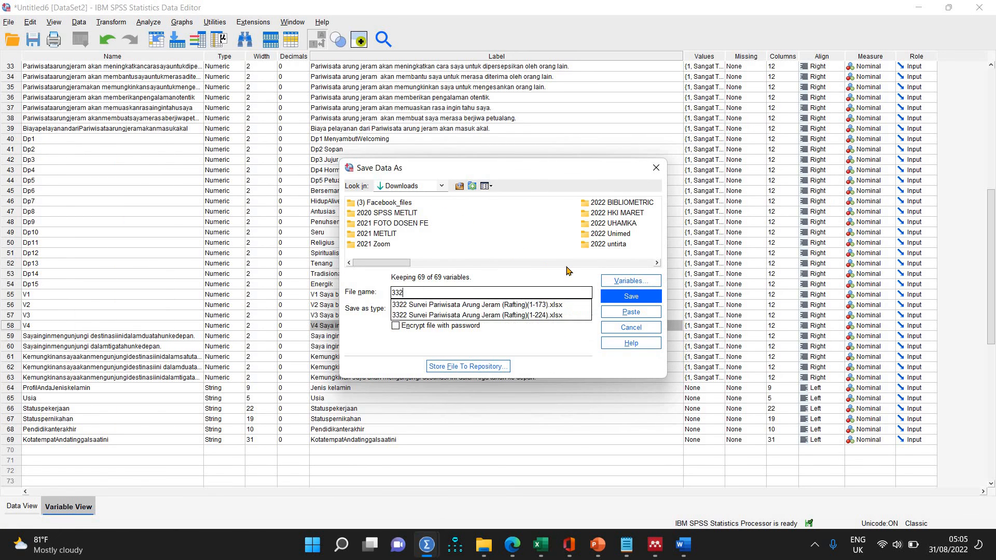
text(2 Arung Jeram)
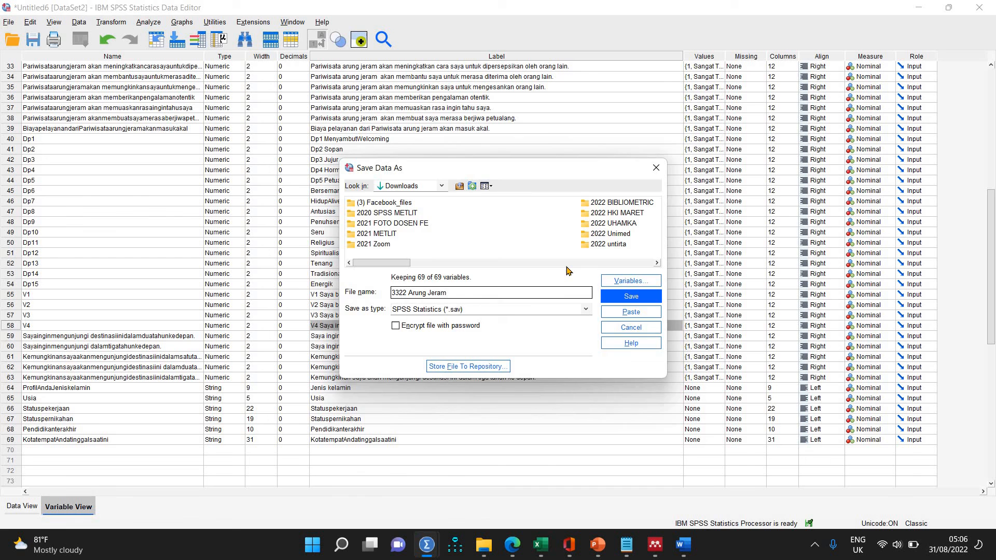
key(Return)
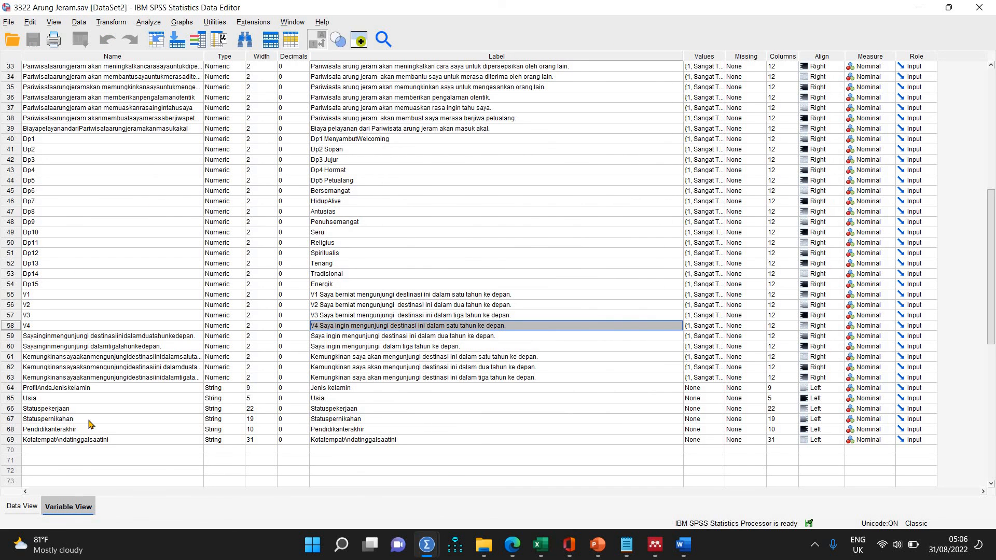
Examine the labelled survey answers across the Dp variables in the data grid, down to the last case.
click(16, 507)
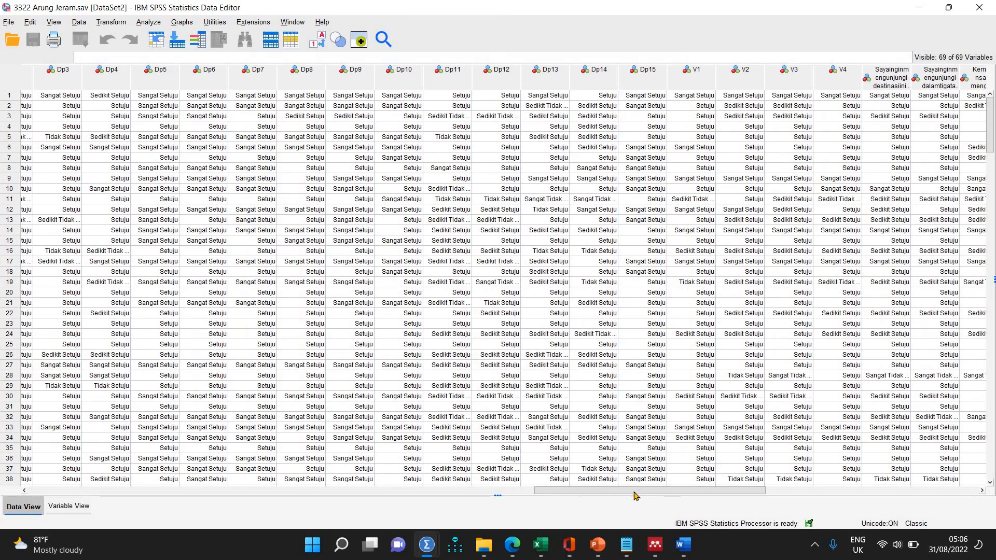
drag(635, 492, 421, 259)
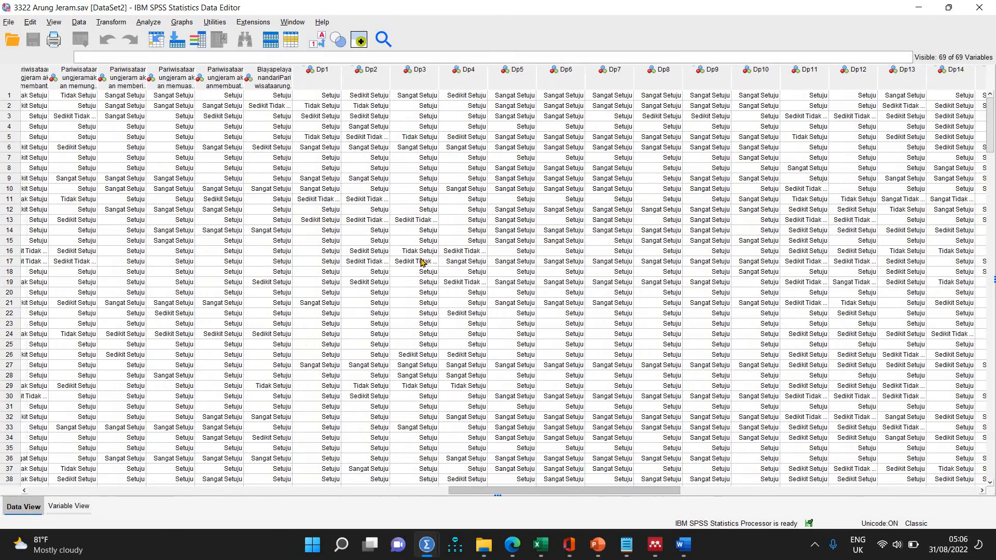
scroll(415, 257, down, 20)
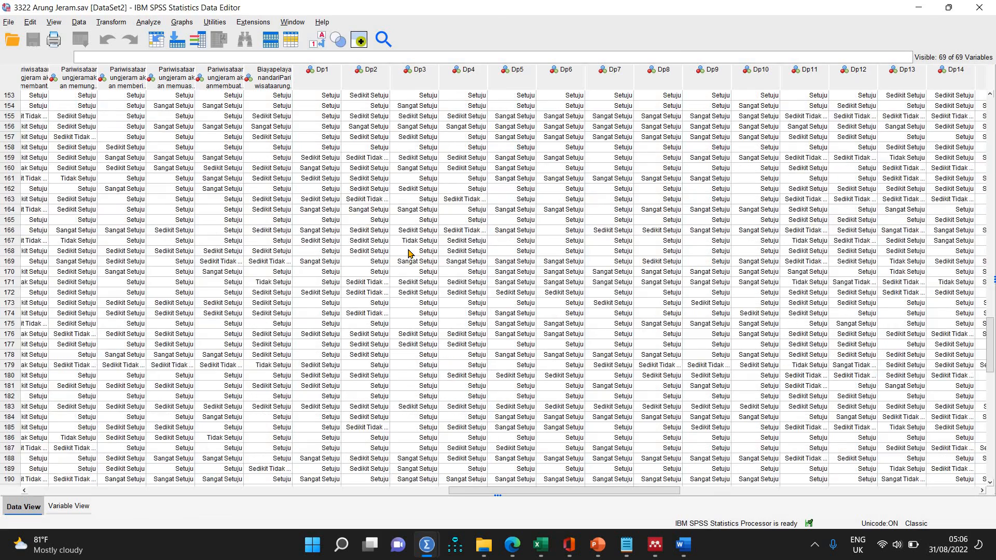
scroll(410, 253, down, 12)
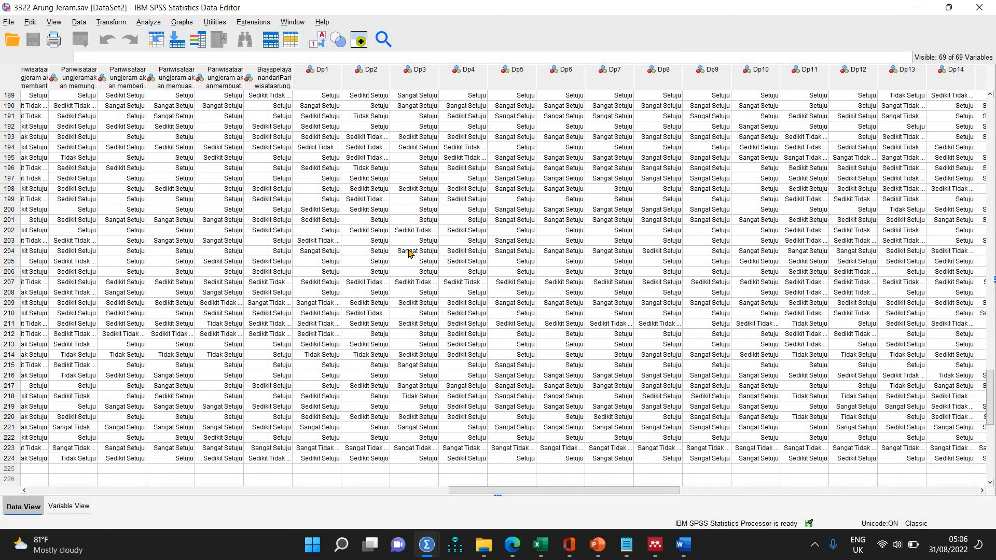